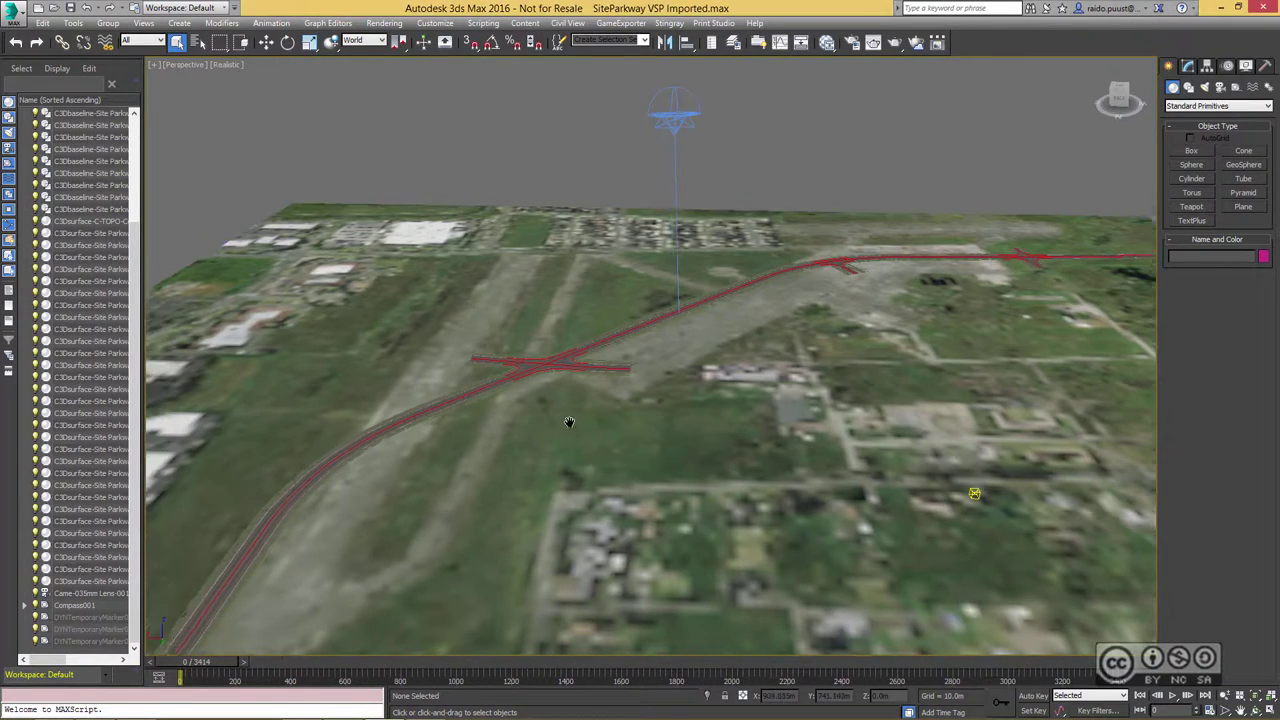
In the Road Markings Style Editor, add a marking element on the Site Parkway baseline shape.
{"action": "scroll", "coordinate": [568, 421], "scroll_direction": "up", "scroll_amount": 3}
{"action": "scroll", "coordinate": [603, 408], "scroll_direction": "up", "scroll_amount": 2}
{"action": "scroll", "coordinate": [575, 392], "scroll_direction": "down", "scroll_amount": 3}
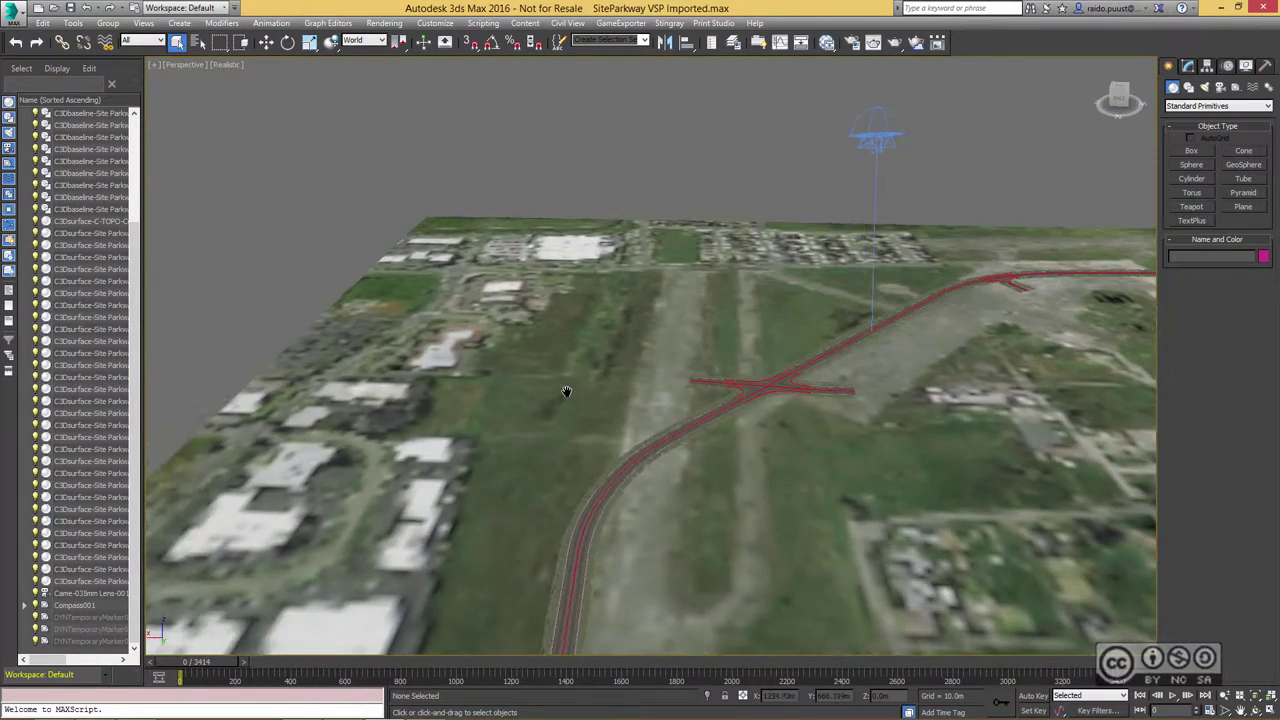
{"action": "scroll", "coordinate": [620, 385], "scroll_direction": "up", "scroll_amount": 2}
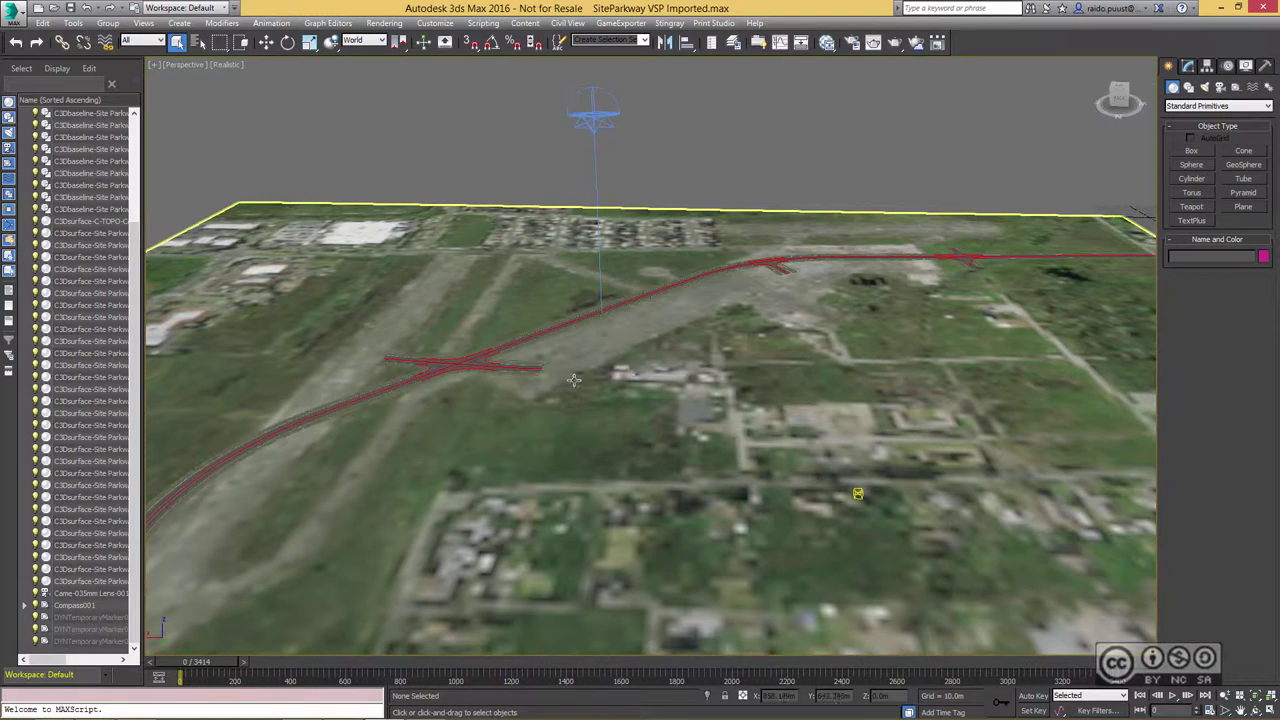
{"action": "middle_click_drag", "start_coordinate": [575, 380], "coordinate": [640, 380]}
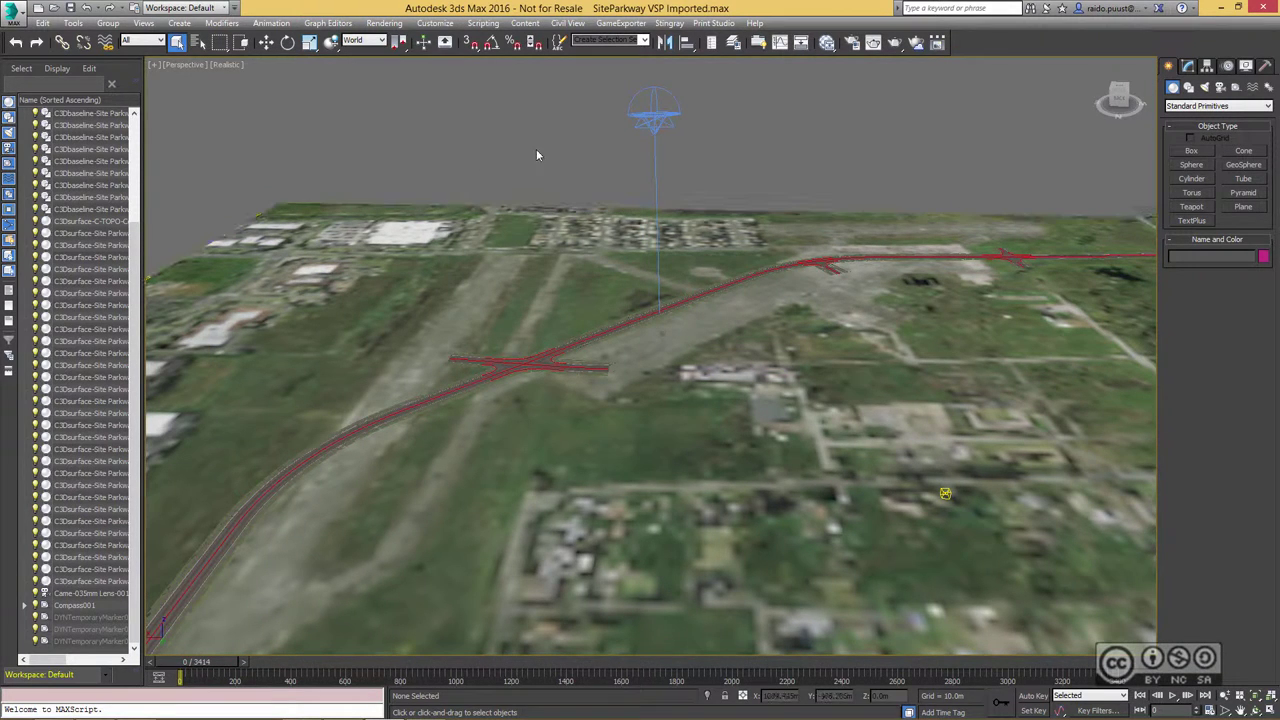
{"action": "left_click", "coordinate": [567, 23]}
{"action": "mouse_move", "coordinate": [583, 40]}
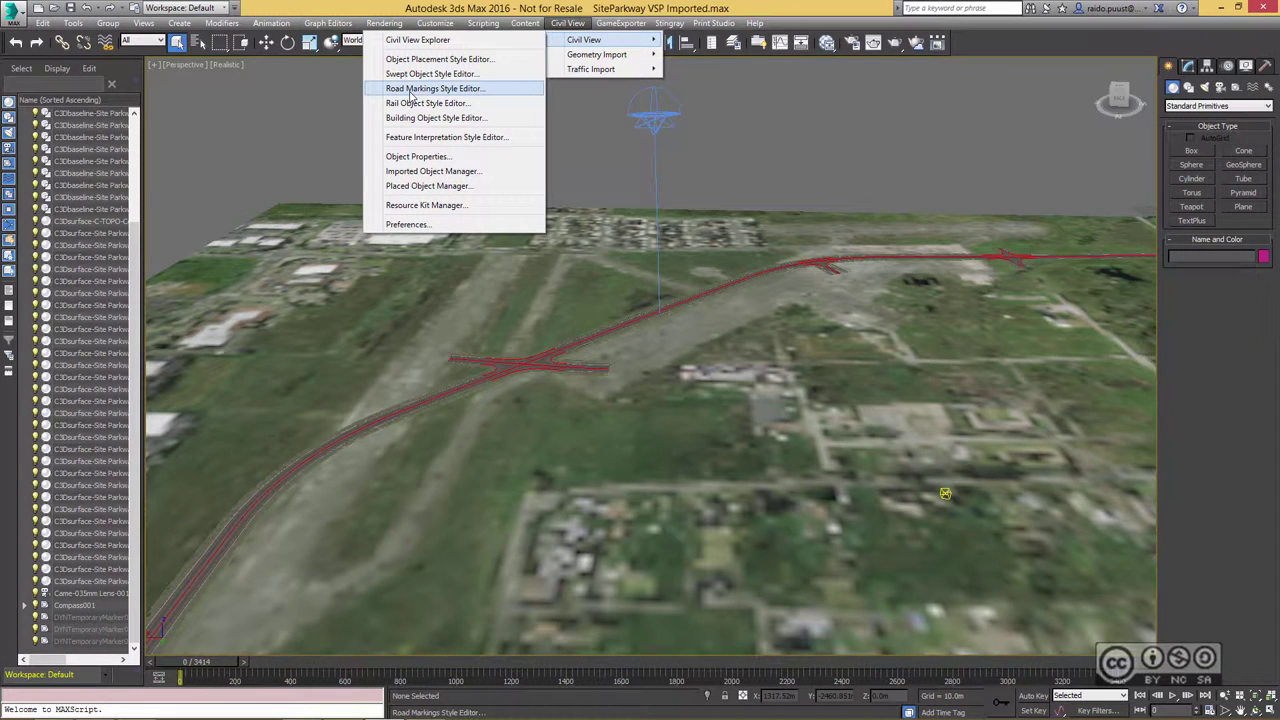
{"action": "left_click", "coordinate": [410, 90]}
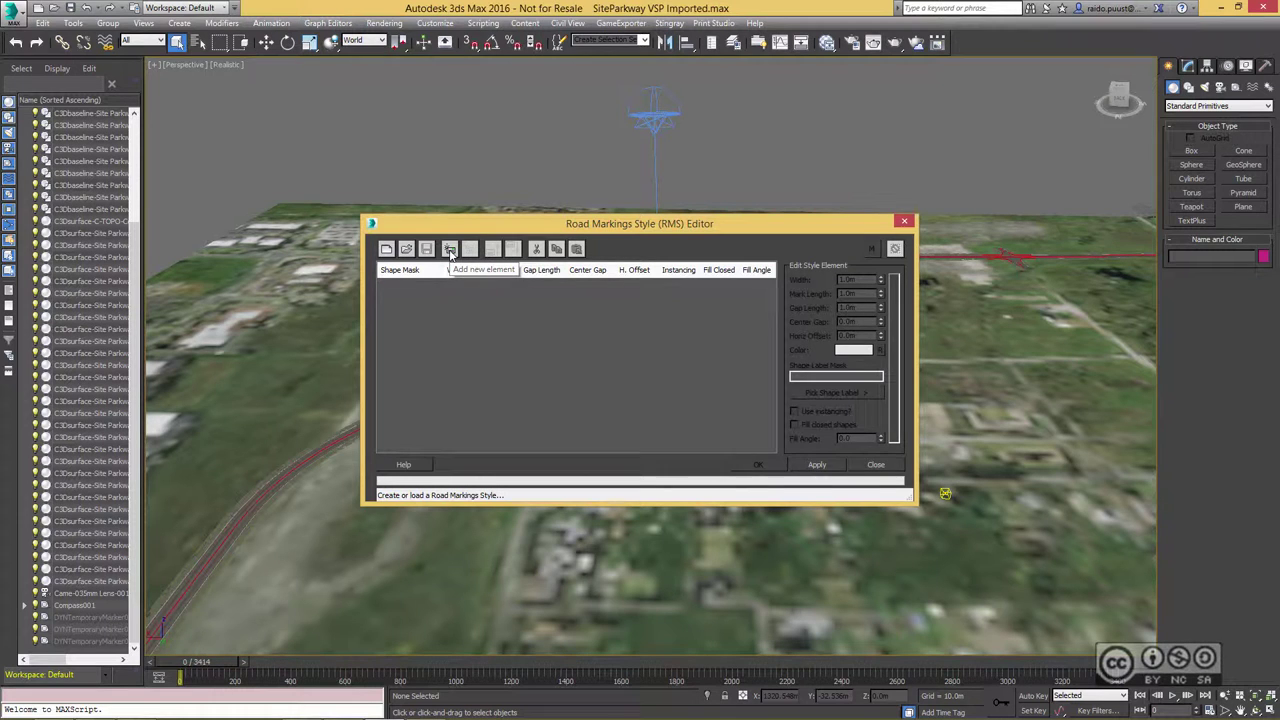
{"action": "left_click", "coordinate": [450, 249]}
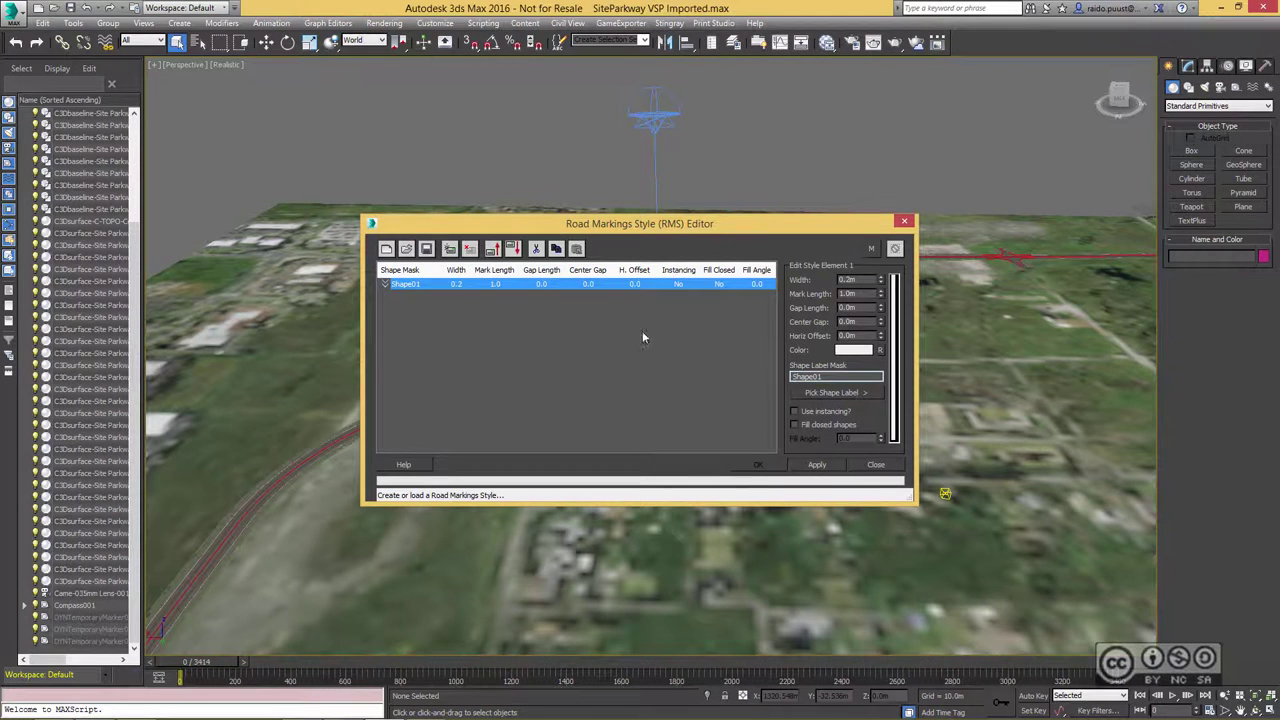
{"action": "left_click", "coordinate": [841, 393]}
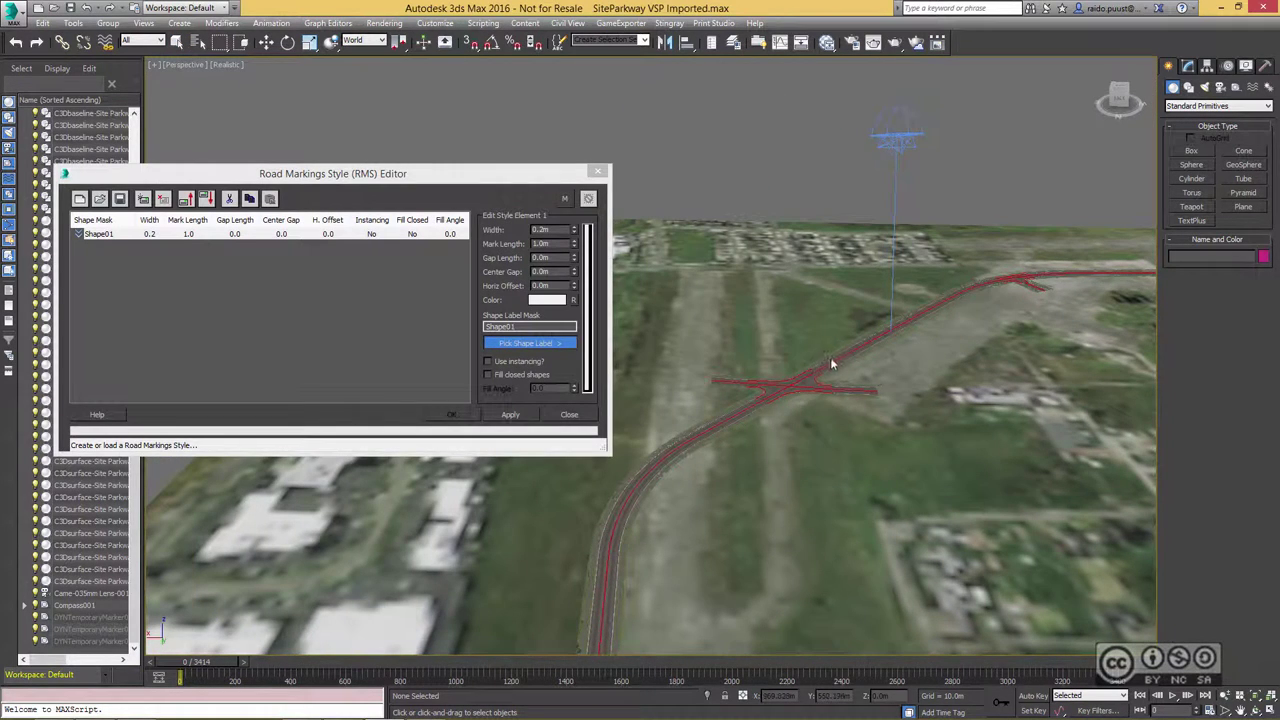
{"action": "left_click", "coordinate": [745, 386]}
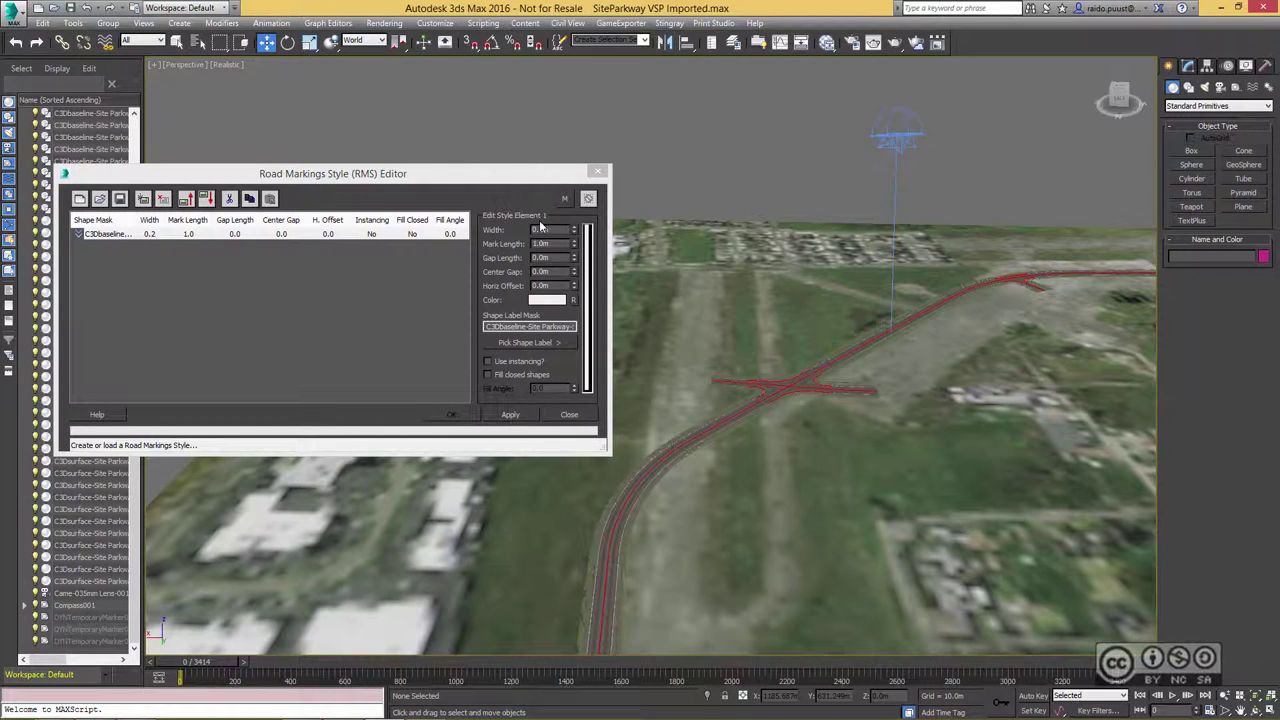
Apply the 0.2 m solid white marking and close the editor without saving the style.
{"action": "left_click", "coordinate": [548, 231]}
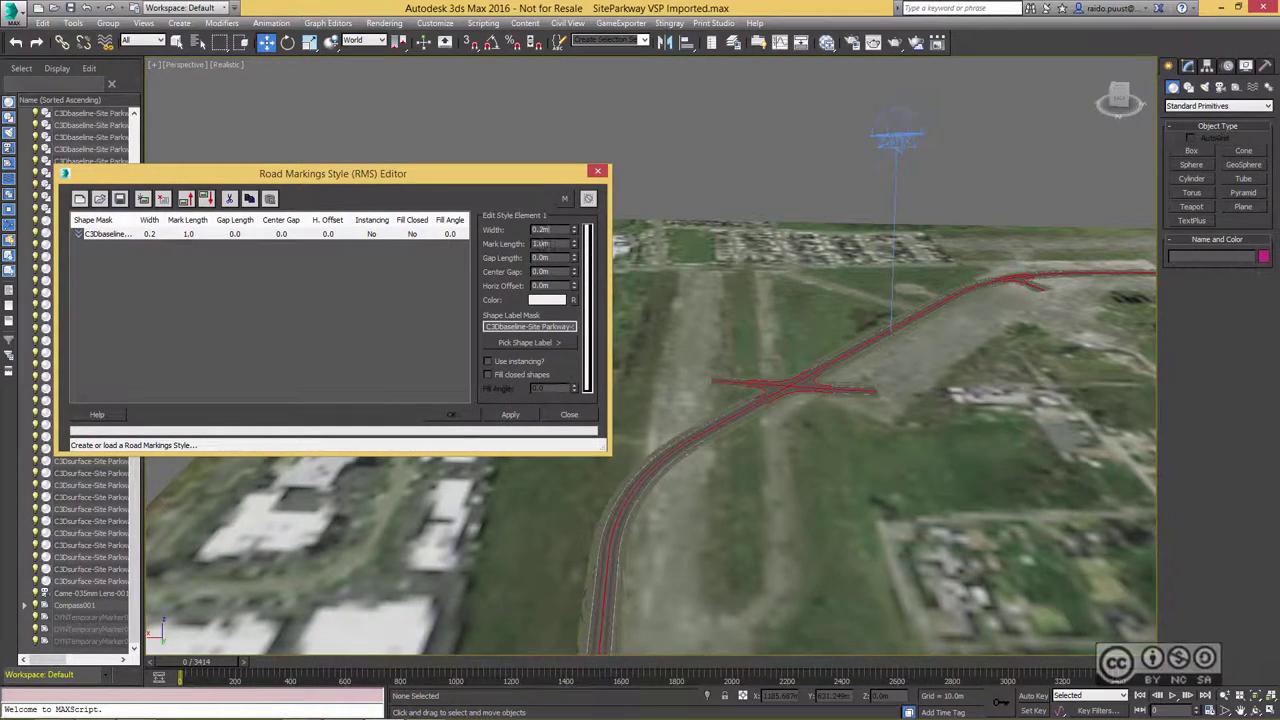
{"action": "left_click", "coordinate": [547, 244]}
{"action": "left_click", "coordinate": [510, 414]}
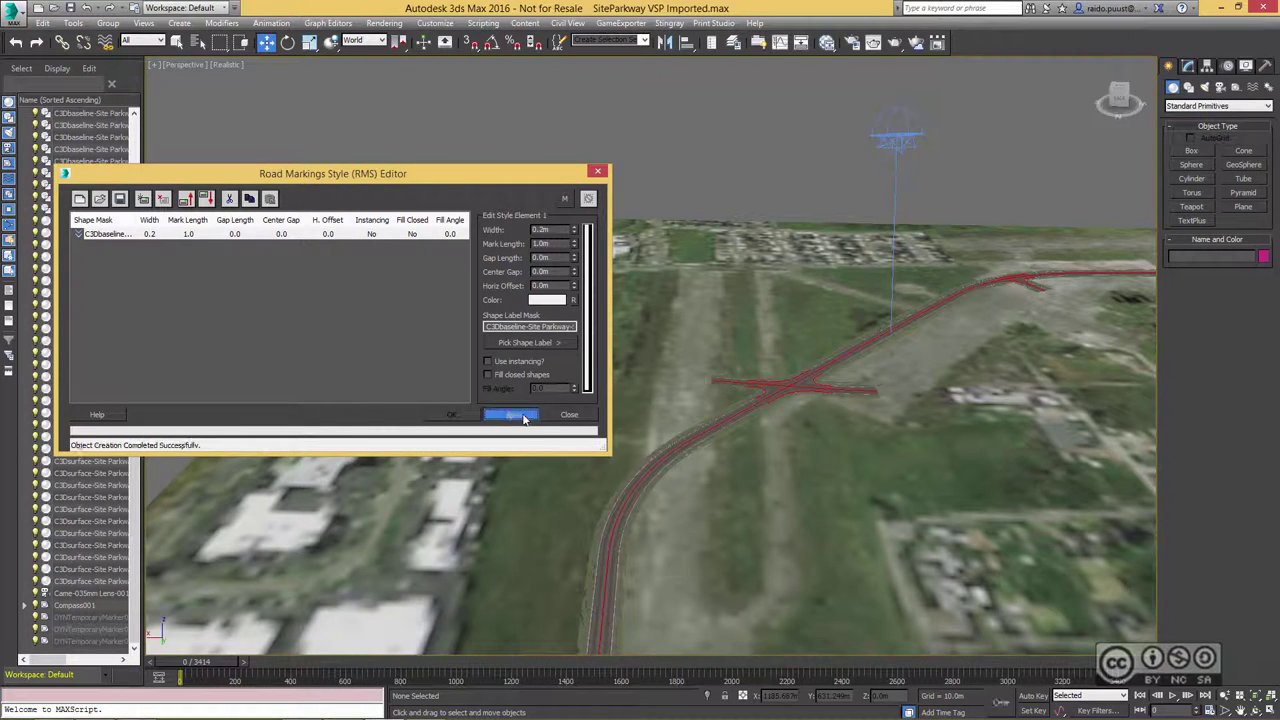
{"action": "left_click", "coordinate": [570, 416]}
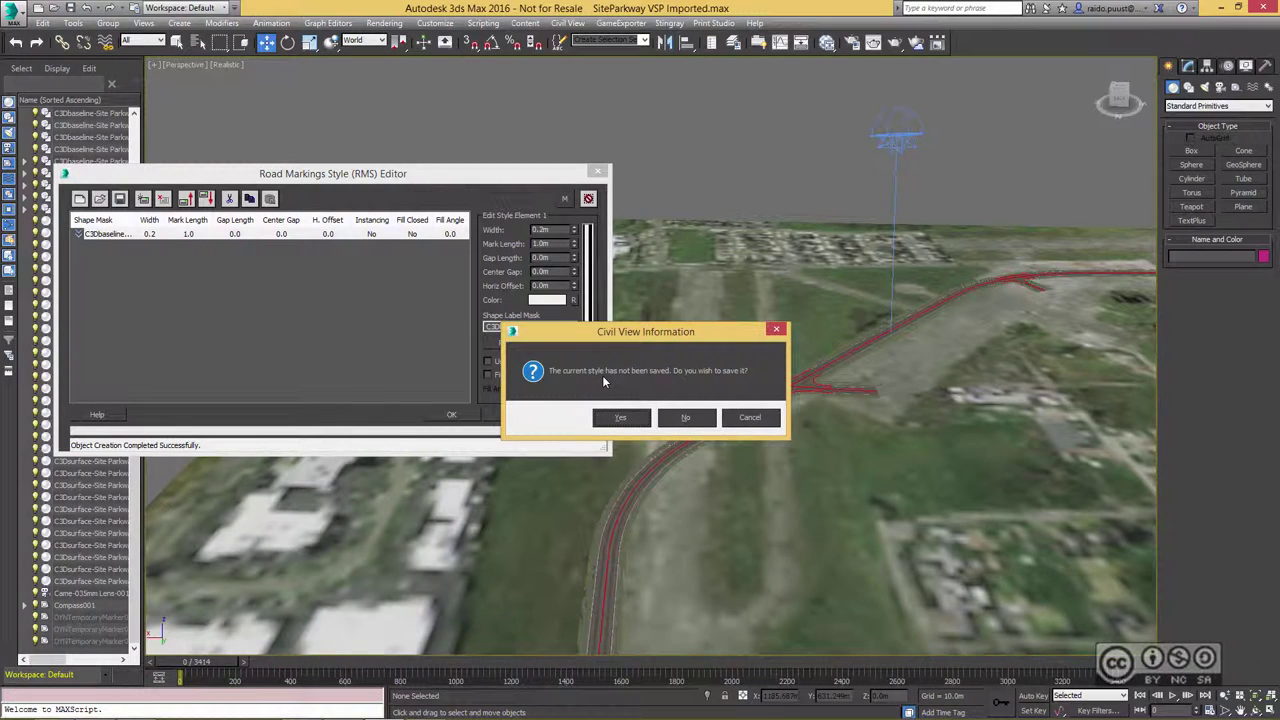
{"action": "left_click", "coordinate": [686, 417]}
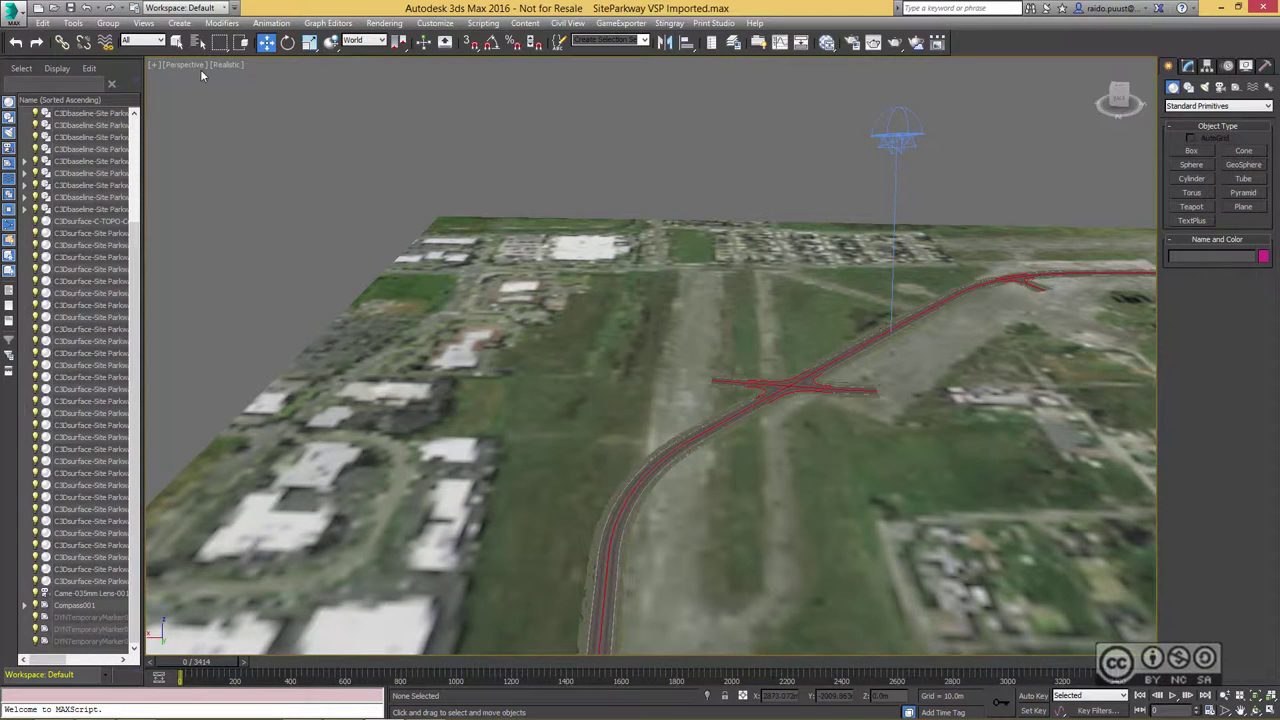
View the parkway through the Came-035mm Lens-001 camera and open the Civil View menu.
{"action": "key", "text": "c"}
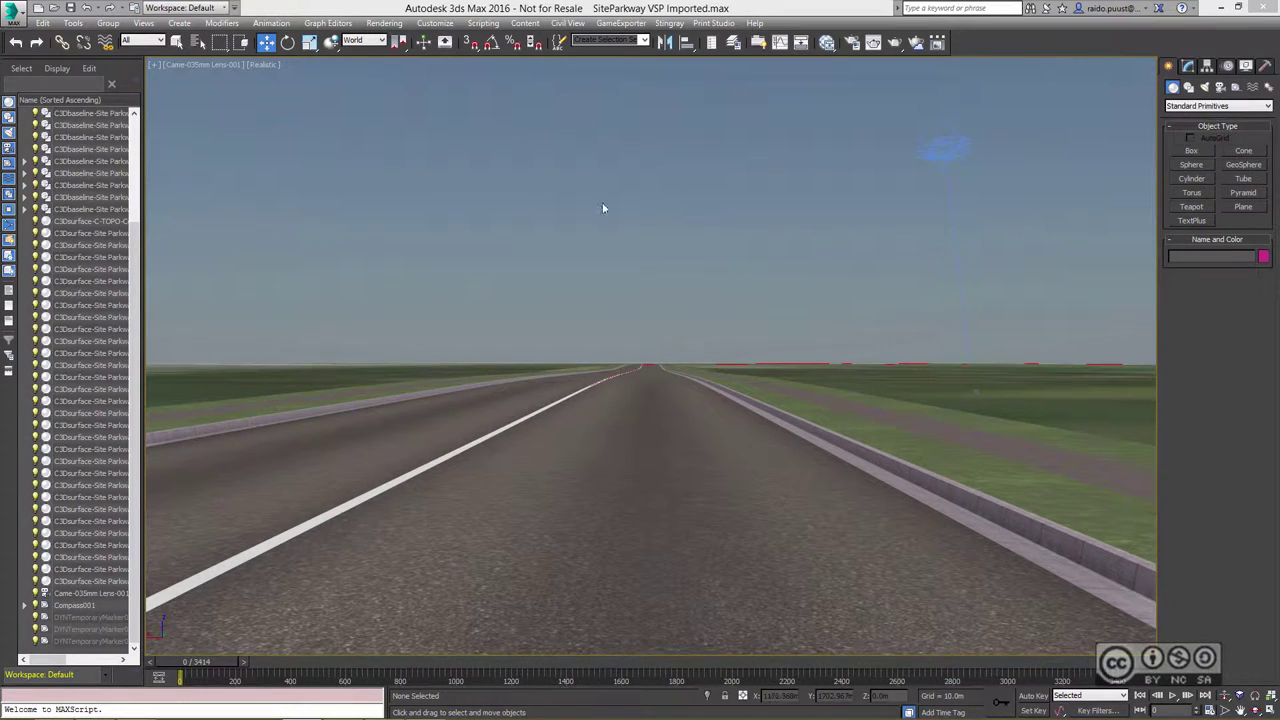
{"action": "left_click", "coordinate": [560, 27]}
{"action": "mouse_move", "coordinate": [600, 39]}
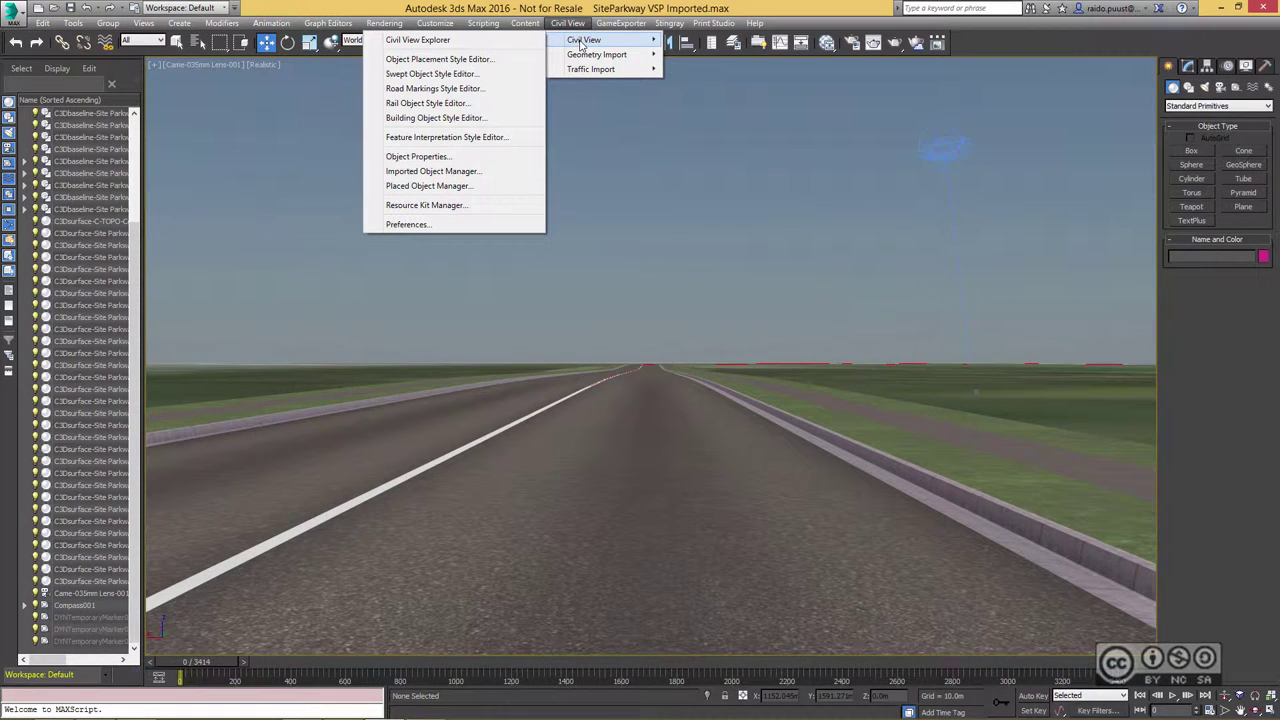
Reopen the Road Markings Style Editor and add an element on the parkway baseline.
{"action": "left_click", "coordinate": [430, 90]}
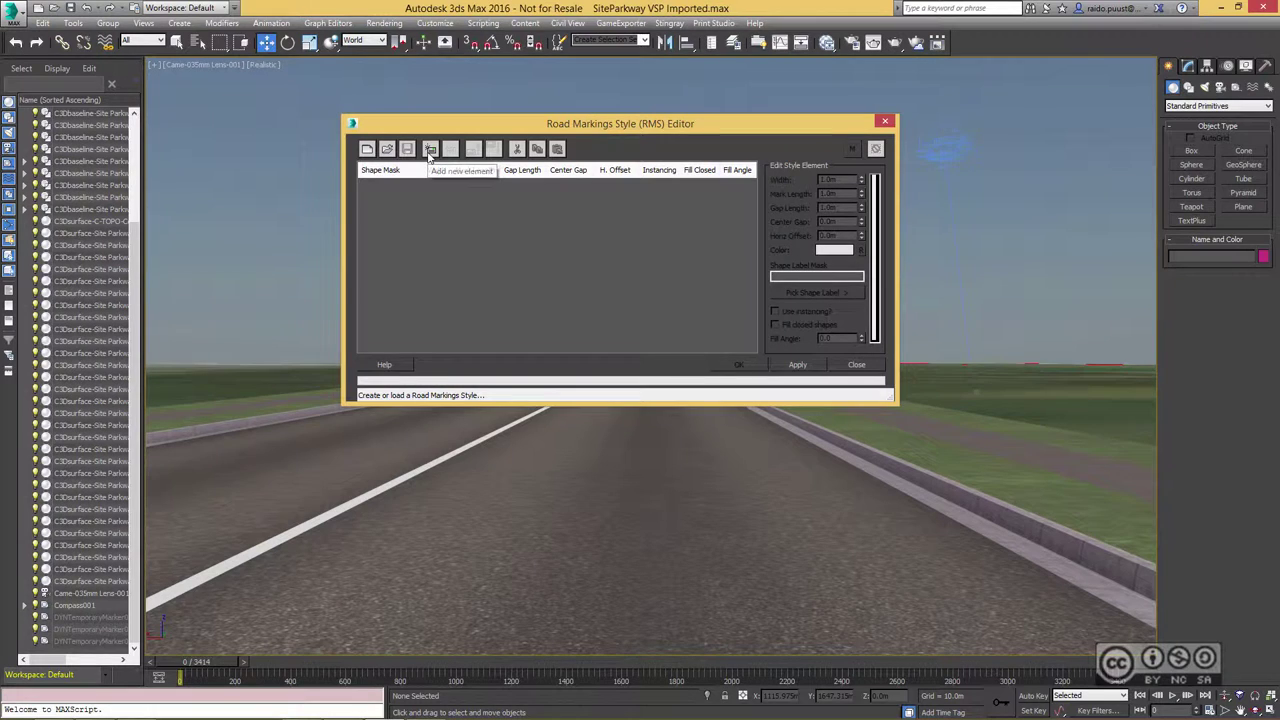
{"action": "left_click", "coordinate": [430, 150]}
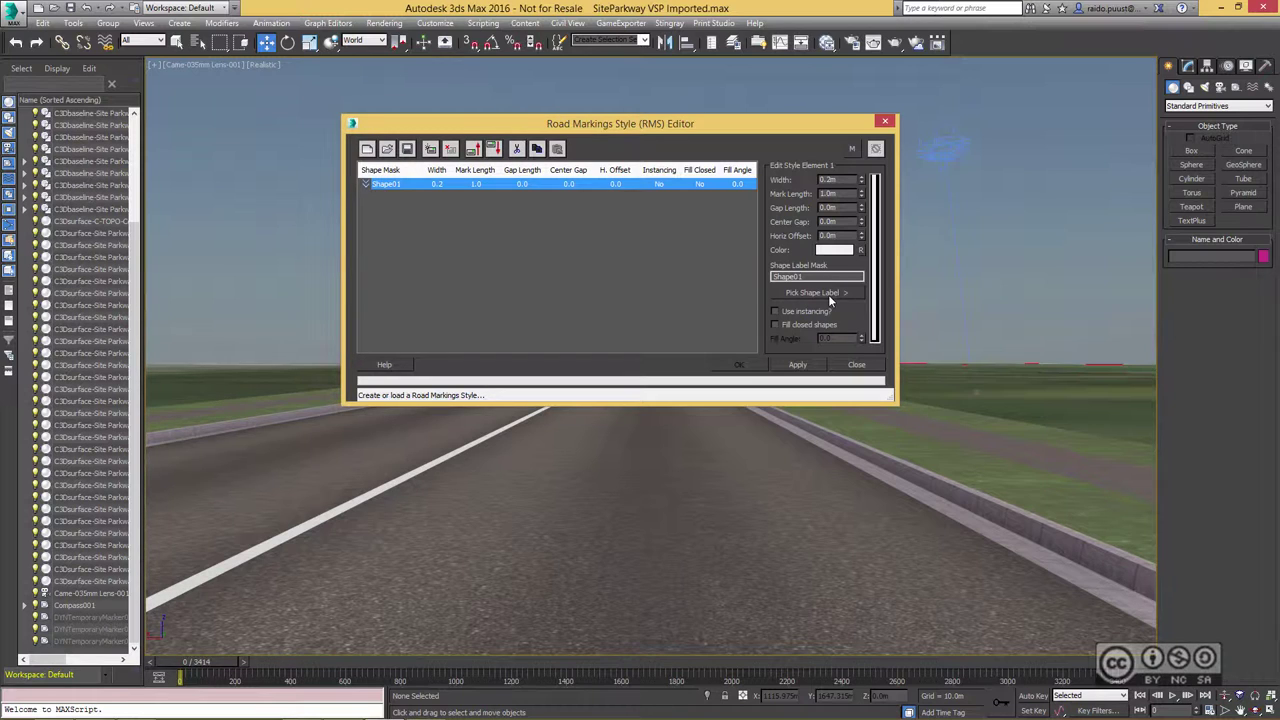
{"action": "left_click", "coordinate": [835, 292]}
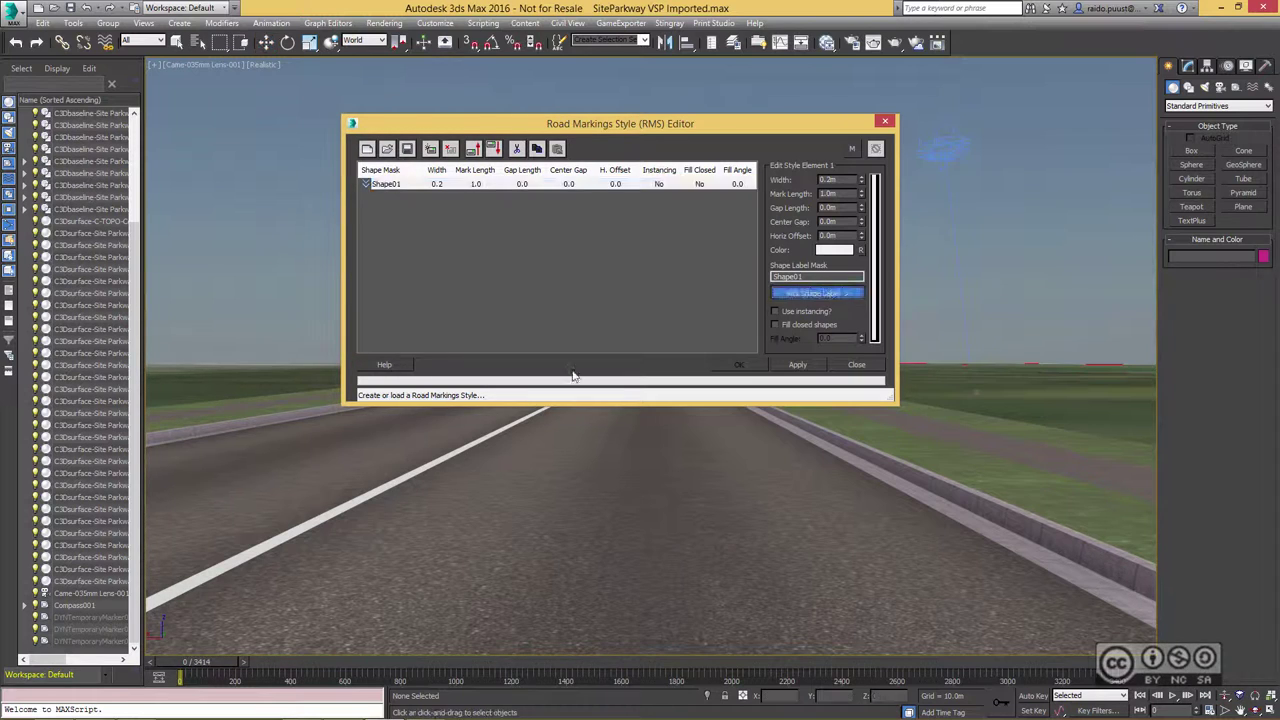
{"action": "left_click", "coordinate": [386, 484]}
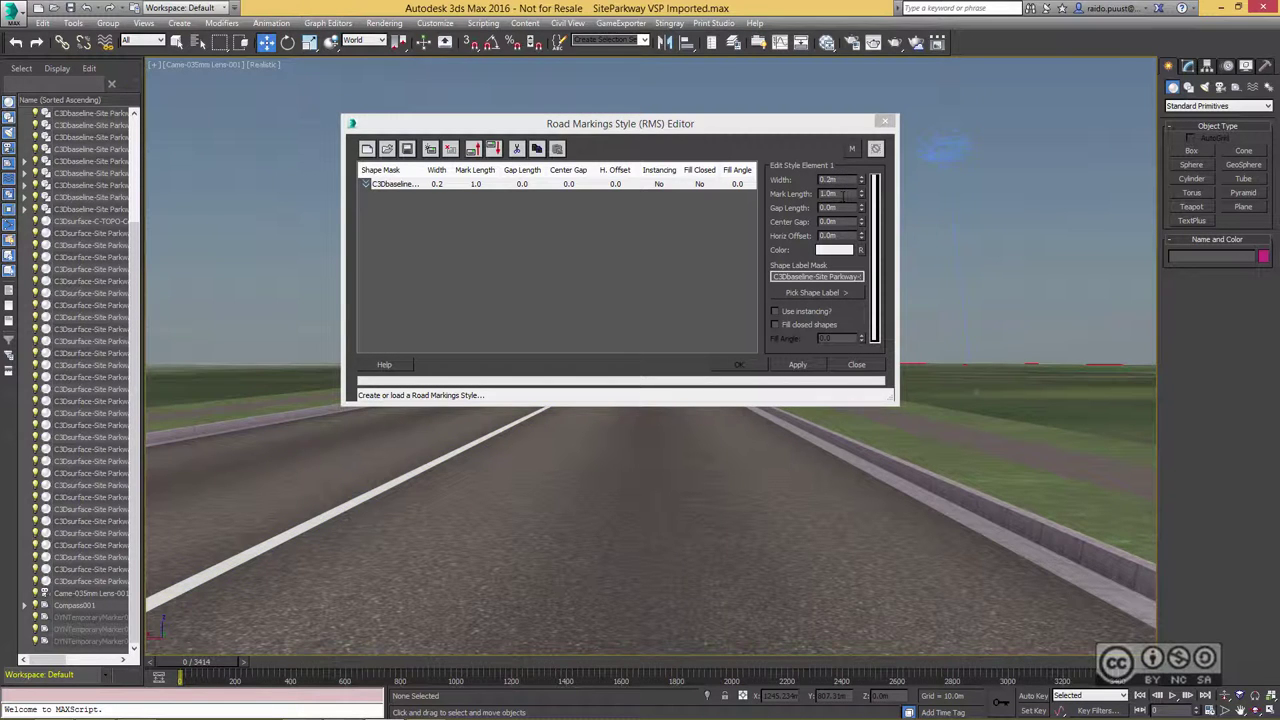
Set the marking to 3 m mark length, 3 m gap length and 4 m horizontal offset.
{"action": "double_click", "coordinate": [843, 194]}
{"action": "type", "text": "3"}
{"action": "left_click", "coordinate": [843, 207]}
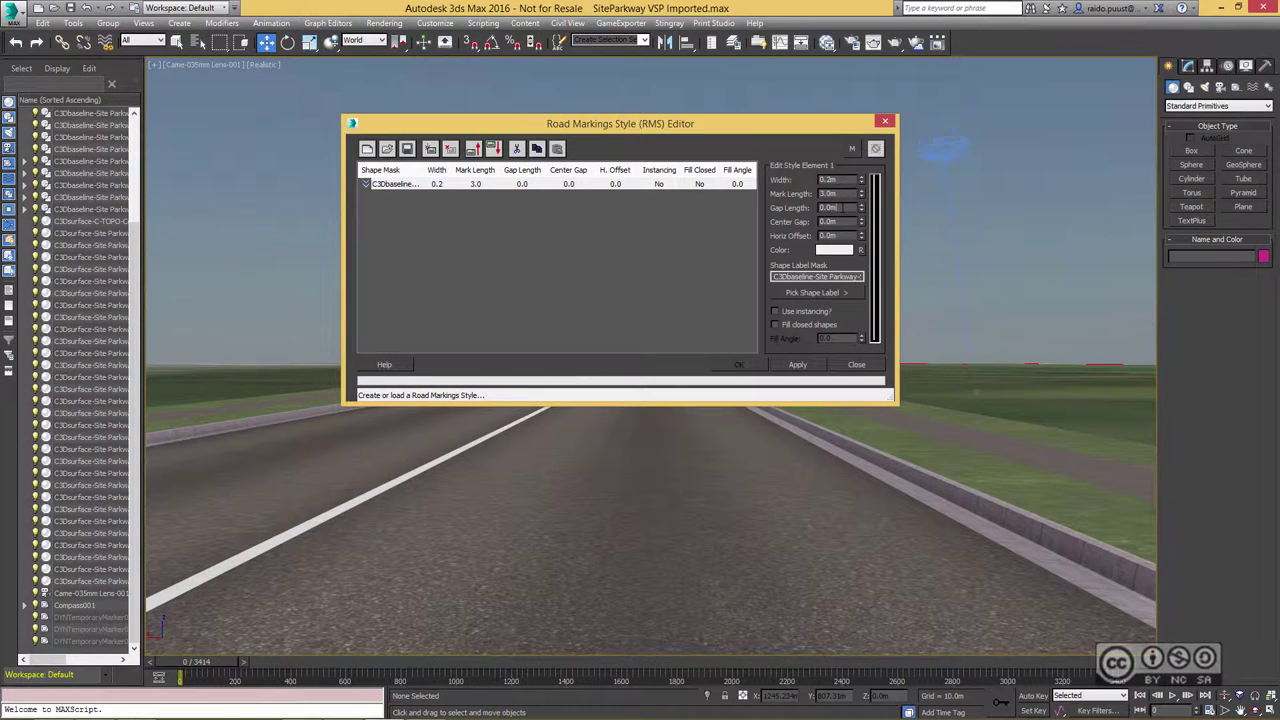
{"action": "double_click", "coordinate": [843, 207]}
{"action": "type", "text": "3"}
{"action": "key", "text": "Return"}
{"action": "double_click", "coordinate": [827, 236]}
{"action": "type", "text": "4"}
{"action": "key", "text": "Return"}
Allow multiple markings per shape and duplicate the dashed element with a -4 m offset.
{"action": "left_click", "coordinate": [838, 221]}
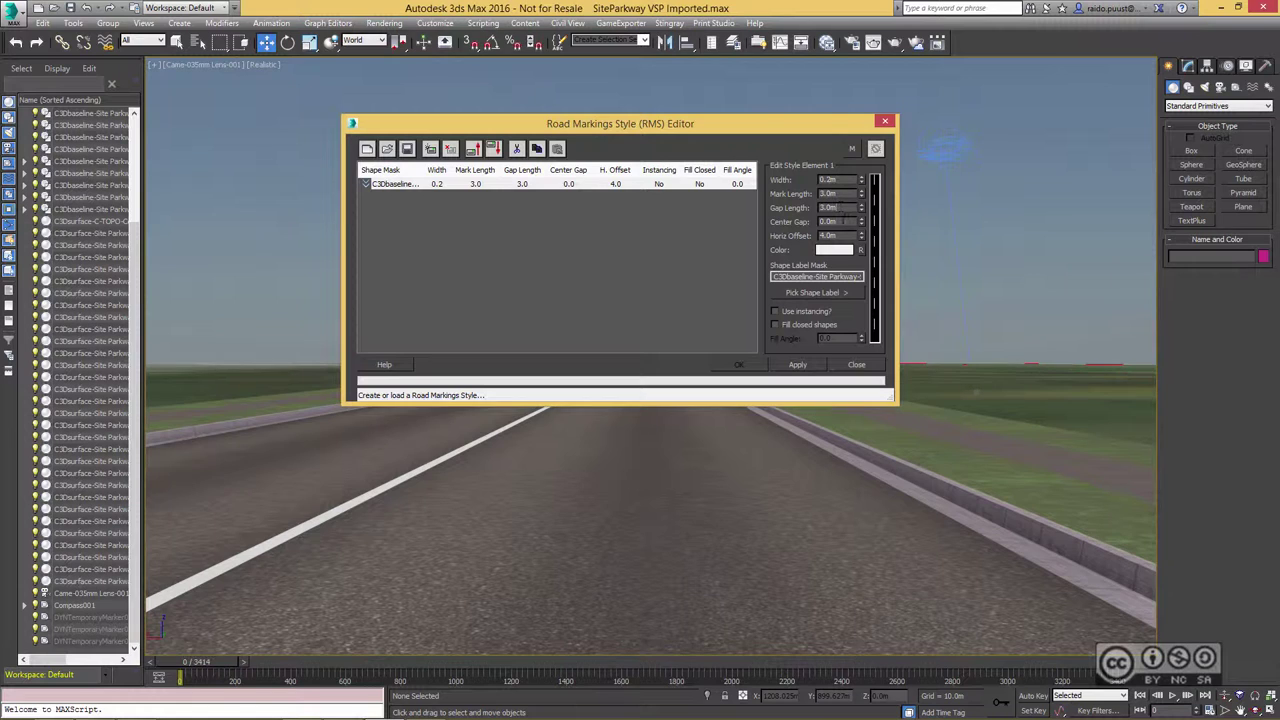
{"action": "left_click", "coordinate": [852, 149]}
{"action": "left_click", "coordinate": [537, 149]}
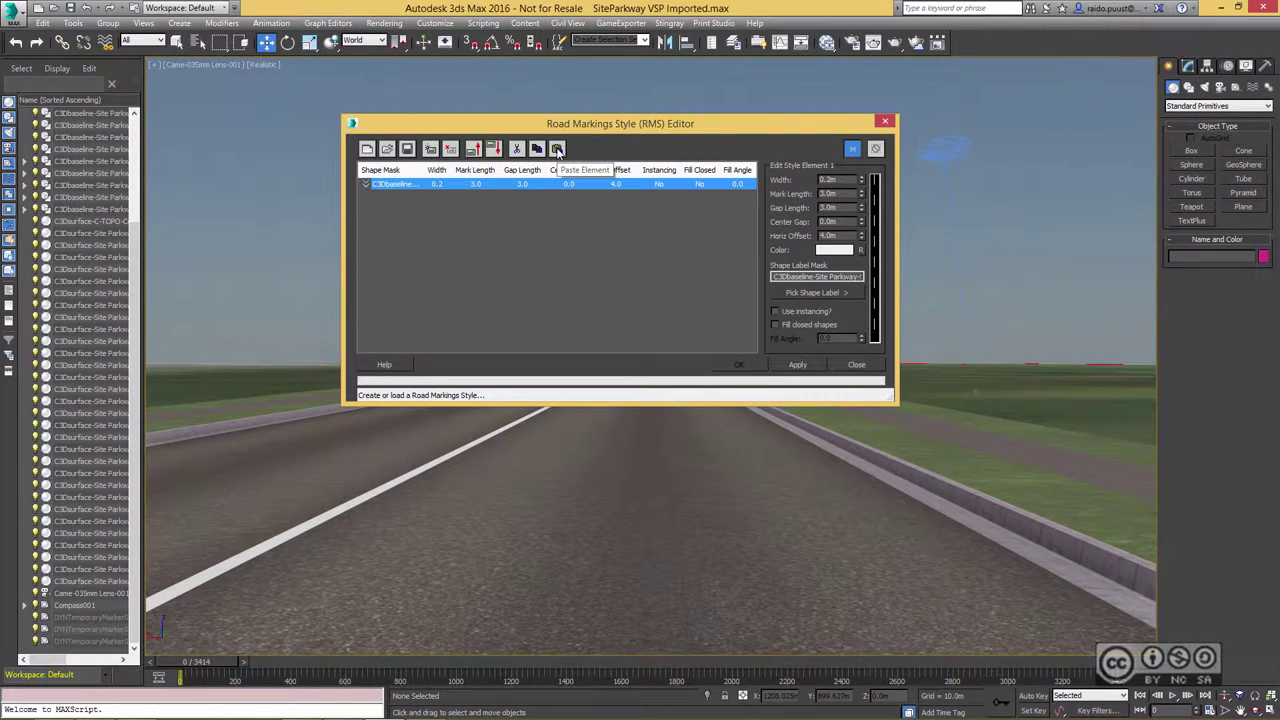
{"action": "left_click", "coordinate": [557, 149]}
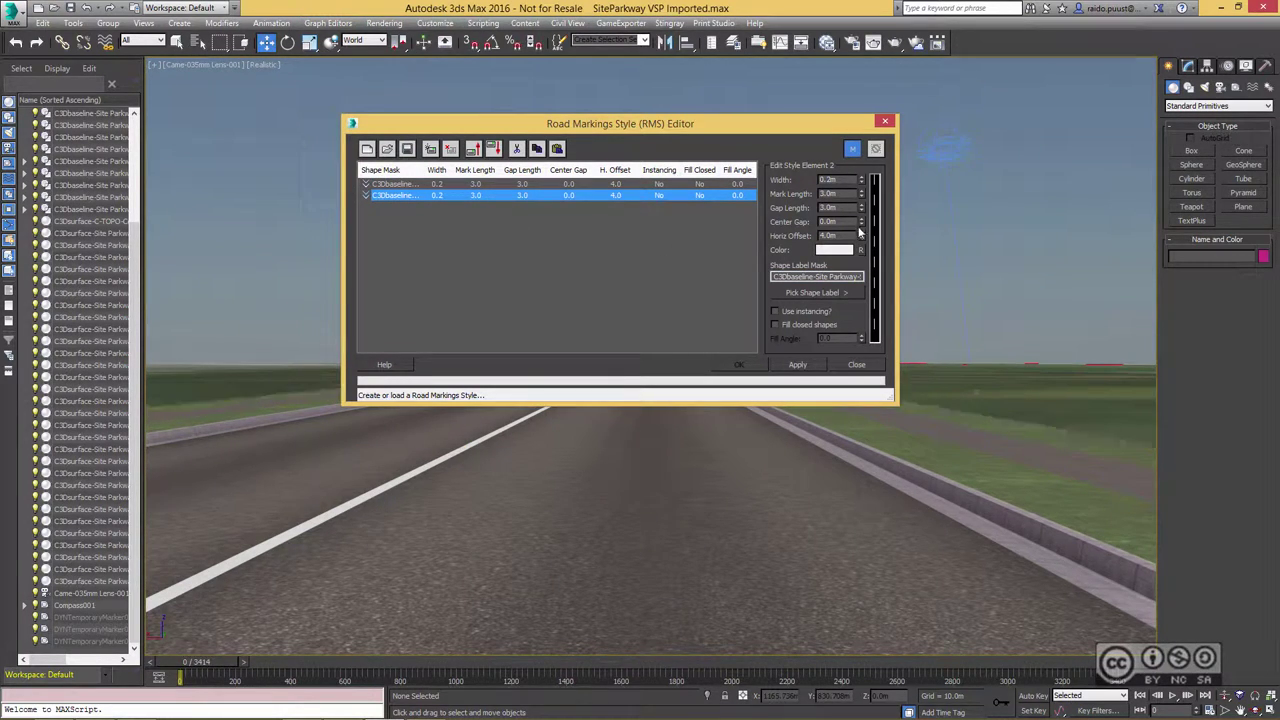
{"action": "left_click", "coordinate": [838, 235]}
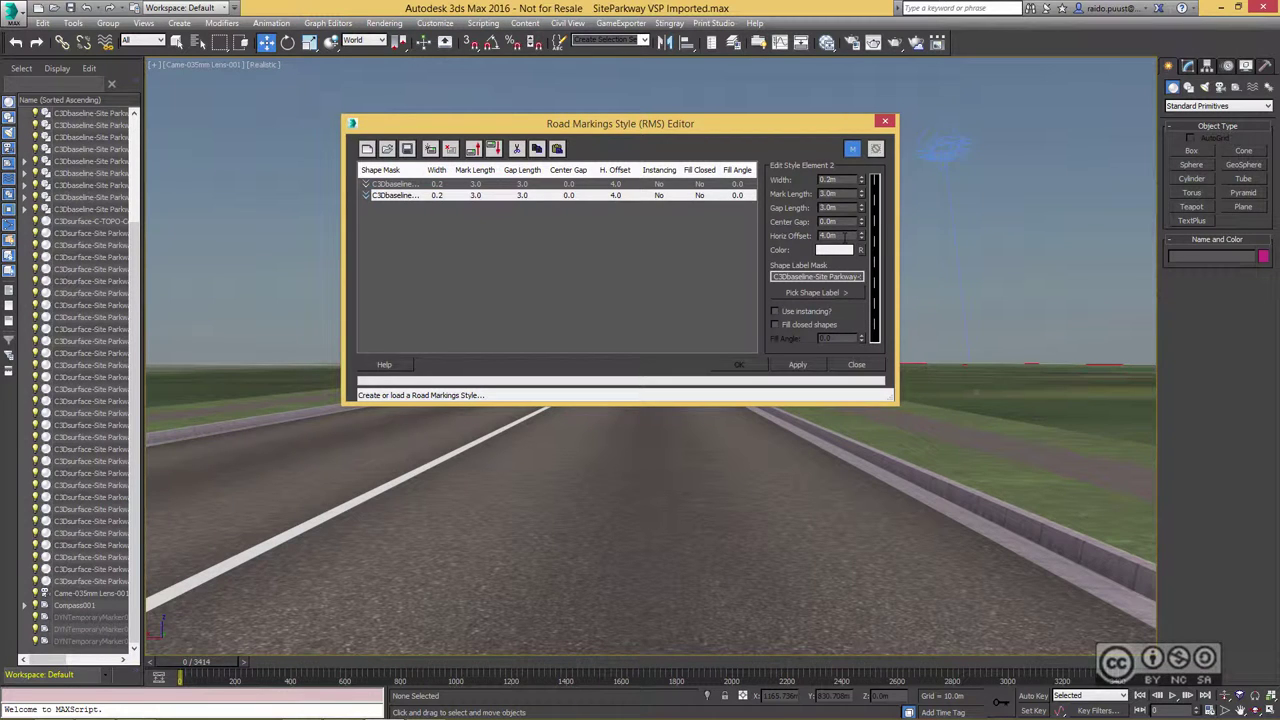
{"action": "type", "text": "-"}
{"action": "key", "text": "Return"}
Apply the dashed lane markings and close the editor without saving the style.
{"action": "left_click", "coordinate": [797, 364]}
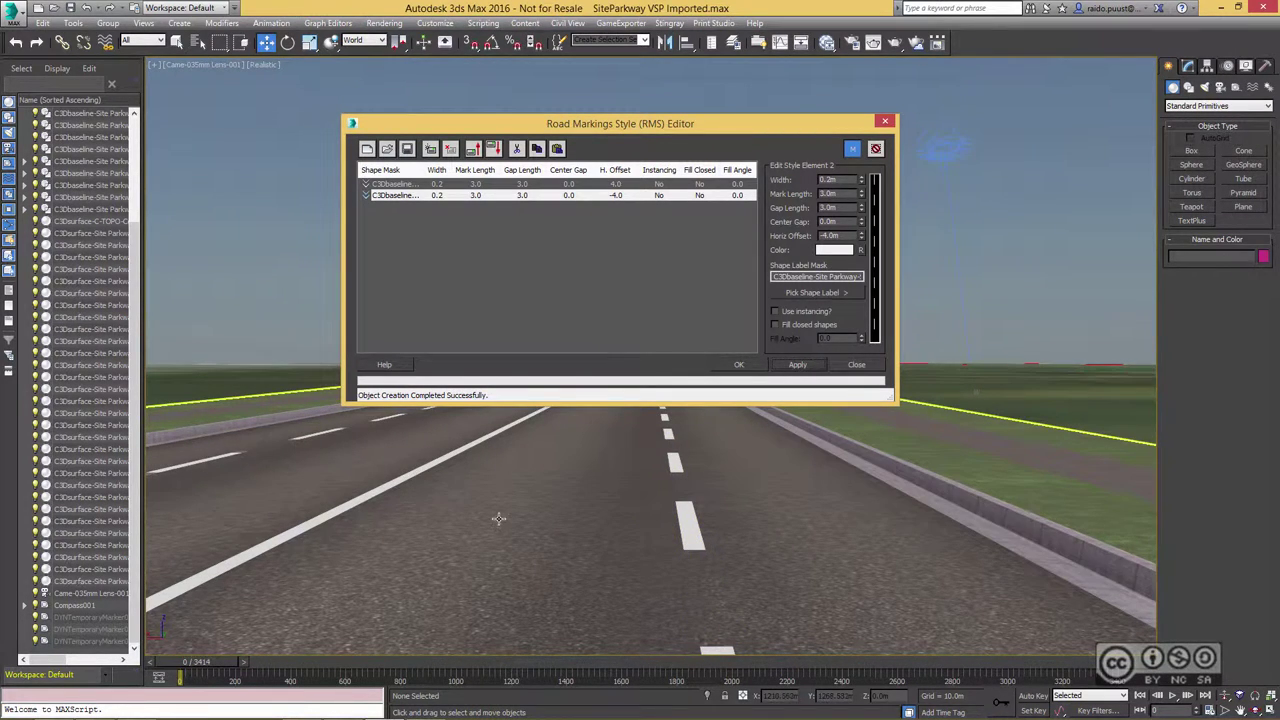
{"action": "left_click", "coordinate": [860, 347]}
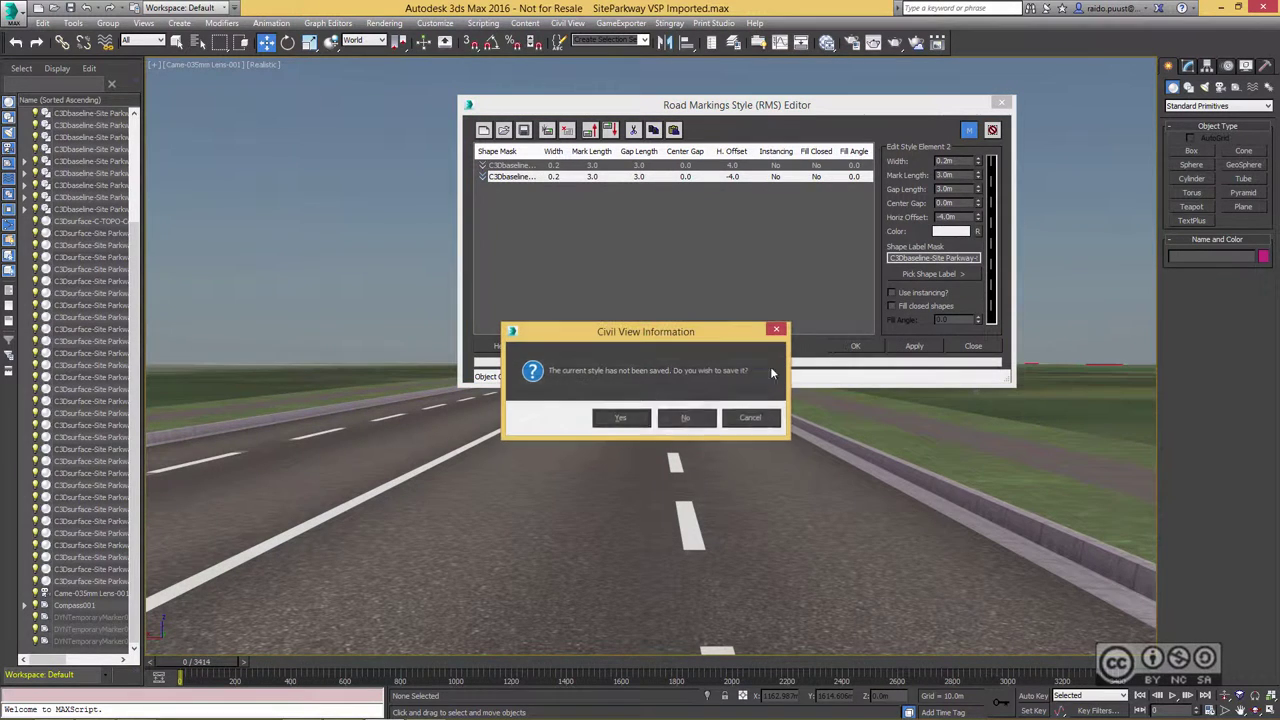
{"action": "left_click", "coordinate": [686, 418]}
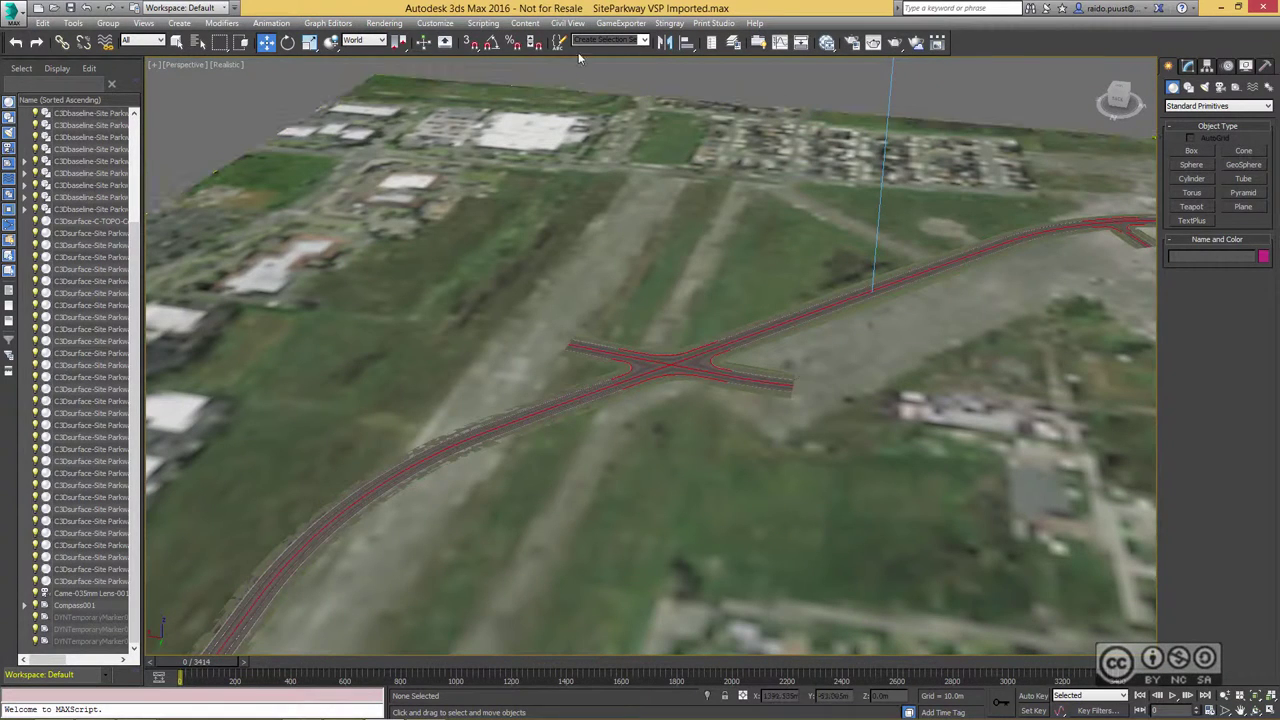
Open the Object Placement Style Editor with the parkway baseline as Parent Shape.
{"action": "left_click", "coordinate": [567, 24]}
{"action": "mouse_move", "coordinate": [584, 40]}
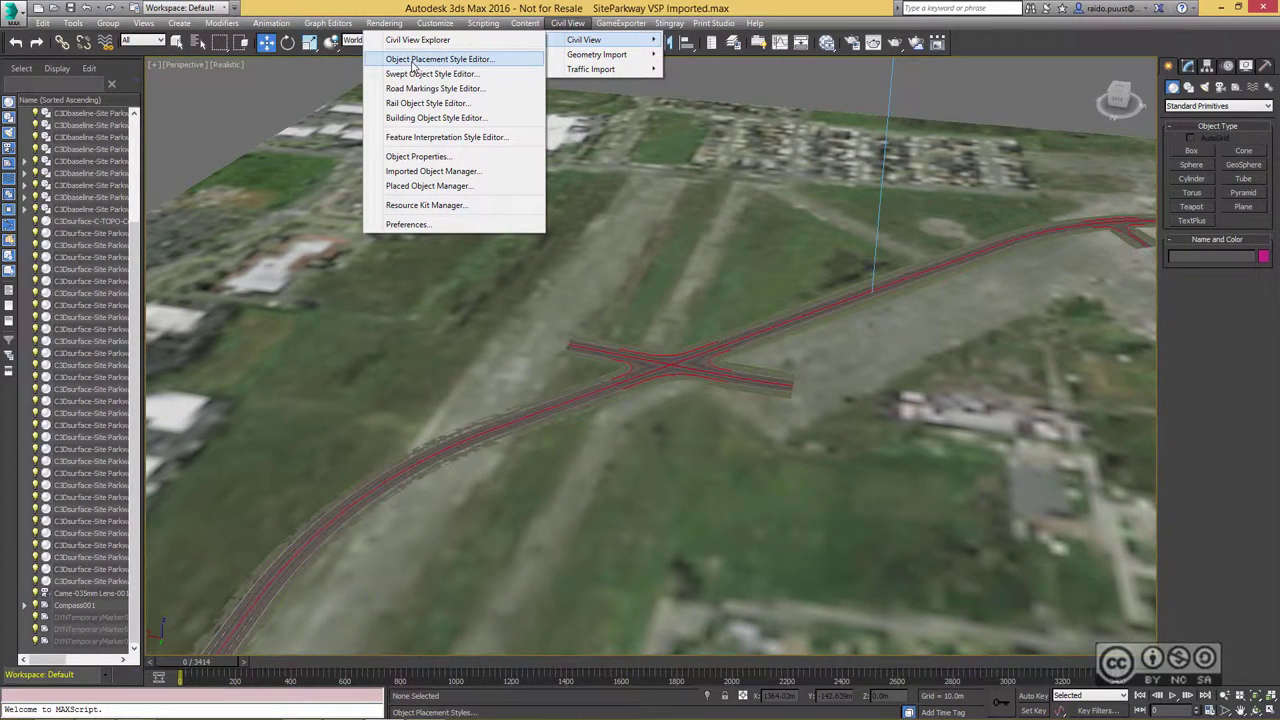
{"action": "left_click", "coordinate": [455, 60]}
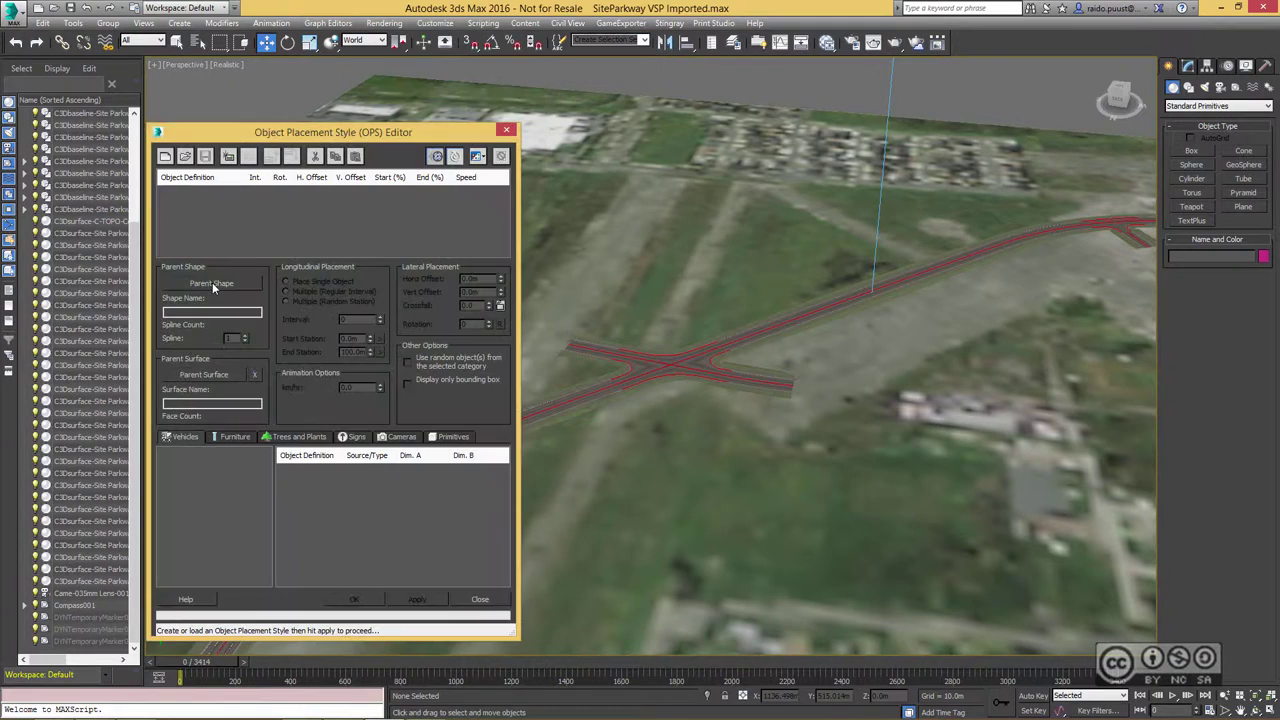
{"action": "left_click", "coordinate": [218, 288]}
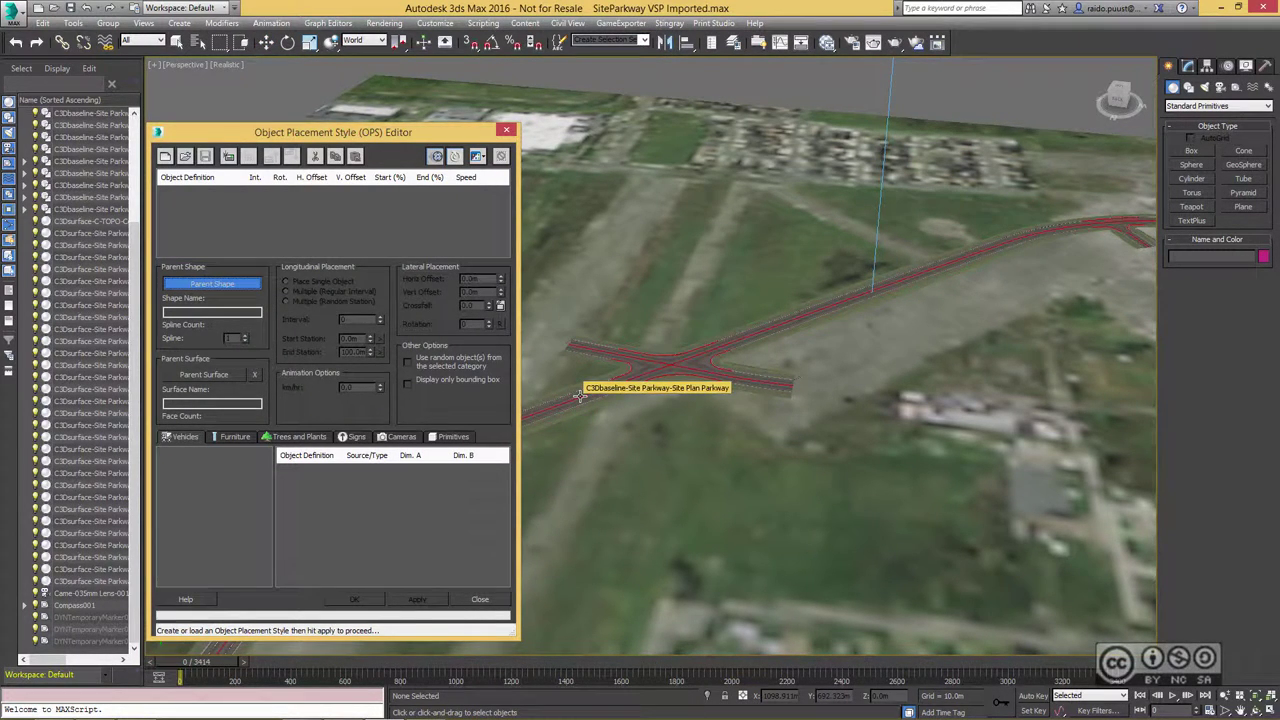
{"action": "left_click", "coordinate": [579, 397]}
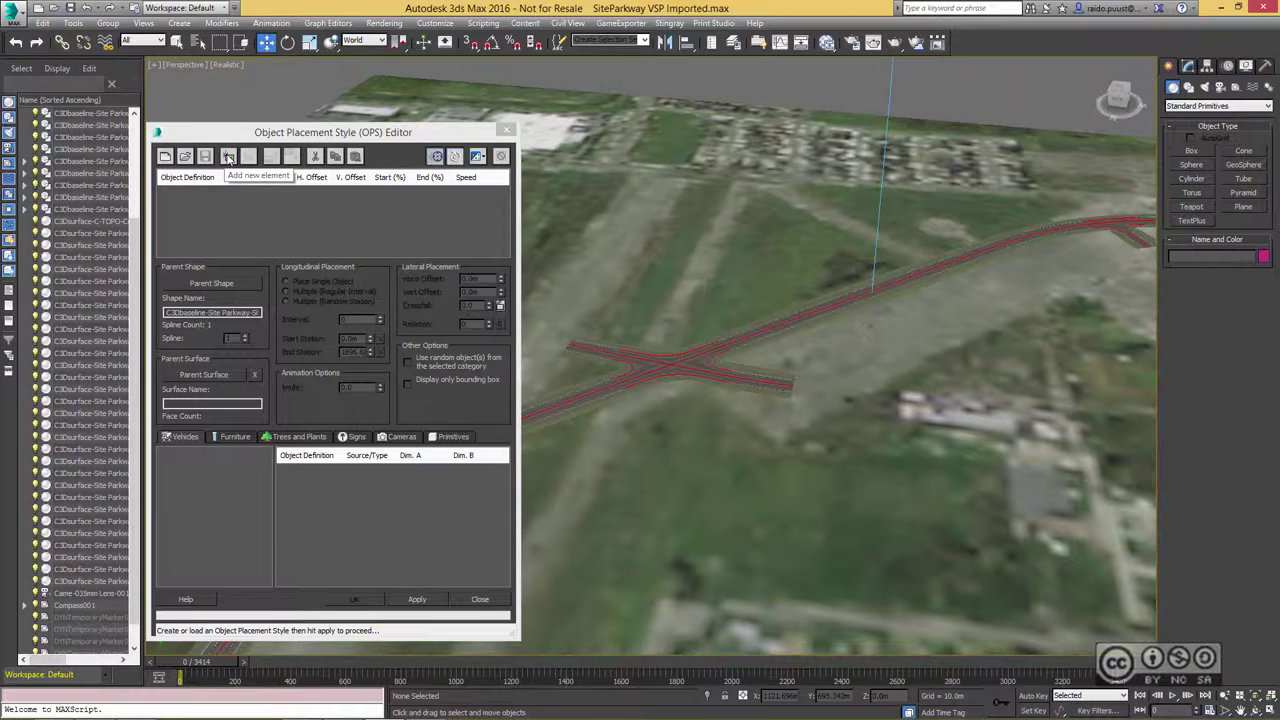
Add an element using the Furniture > Lamp Columns > 12m Single Column lamp.
{"action": "left_click", "coordinate": [228, 157]}
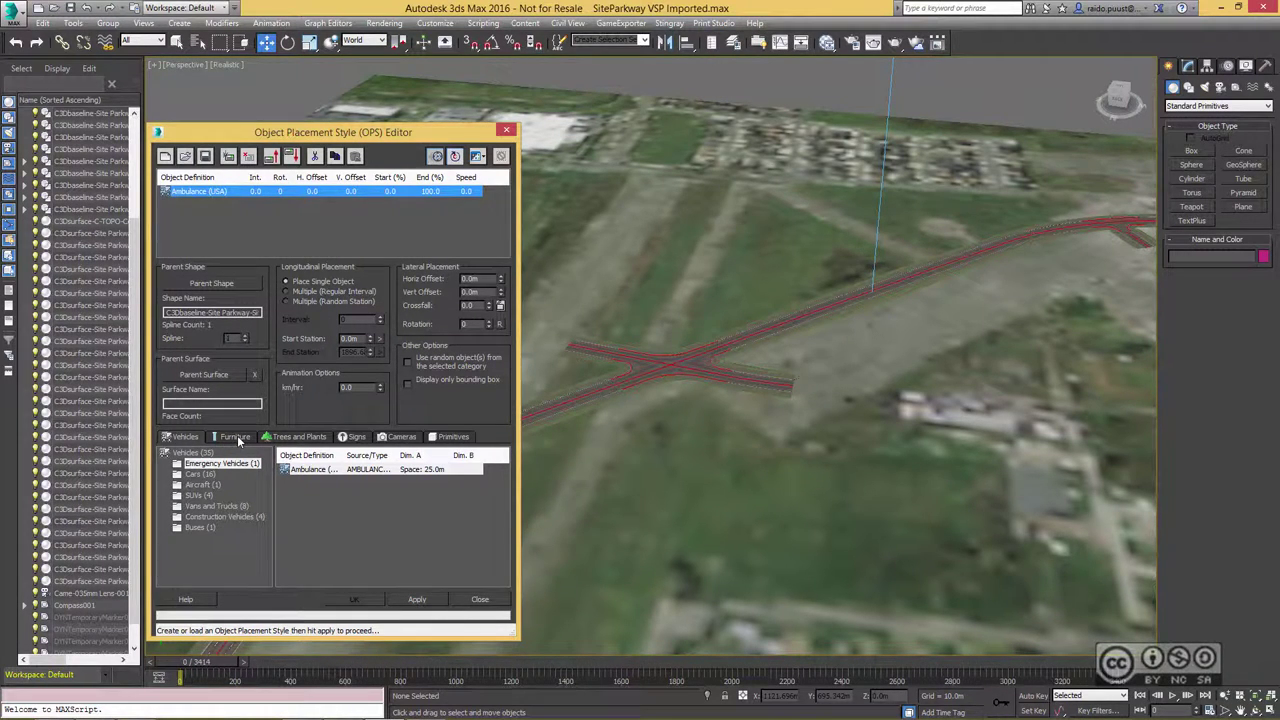
{"action": "left_click", "coordinate": [236, 438]}
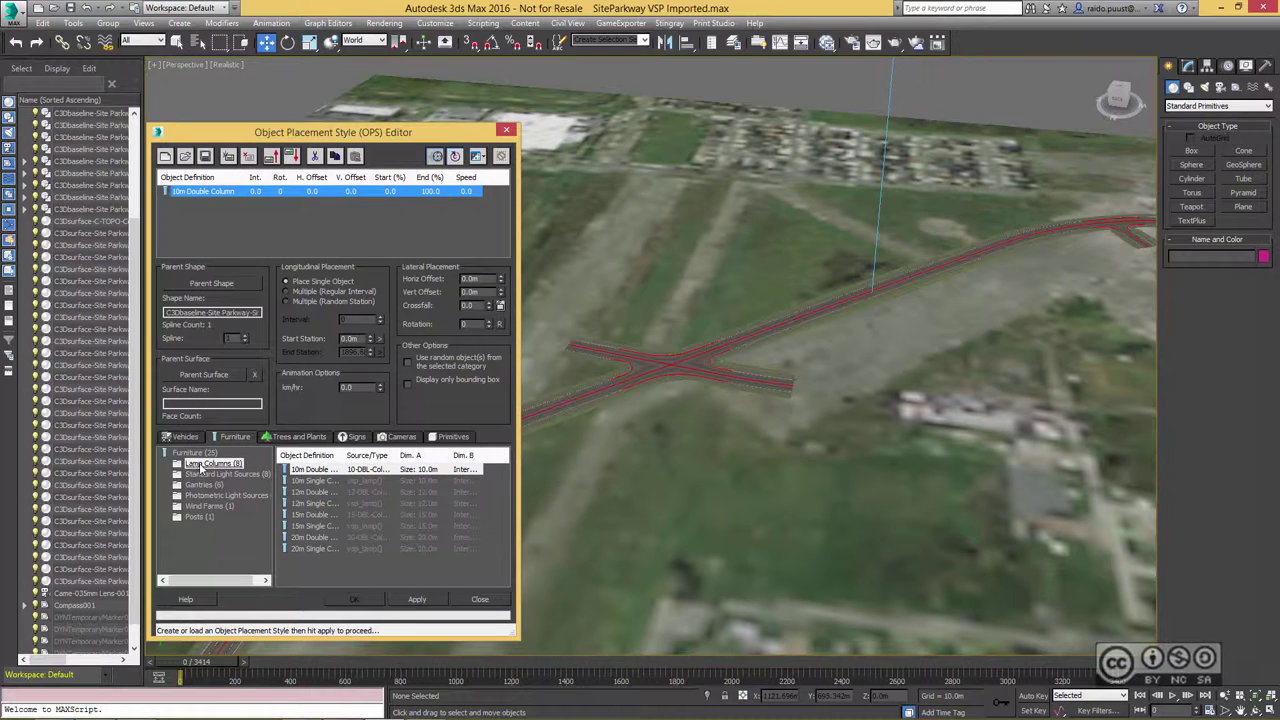
{"action": "left_click", "coordinate": [206, 464]}
{"action": "left_click", "coordinate": [320, 469]}
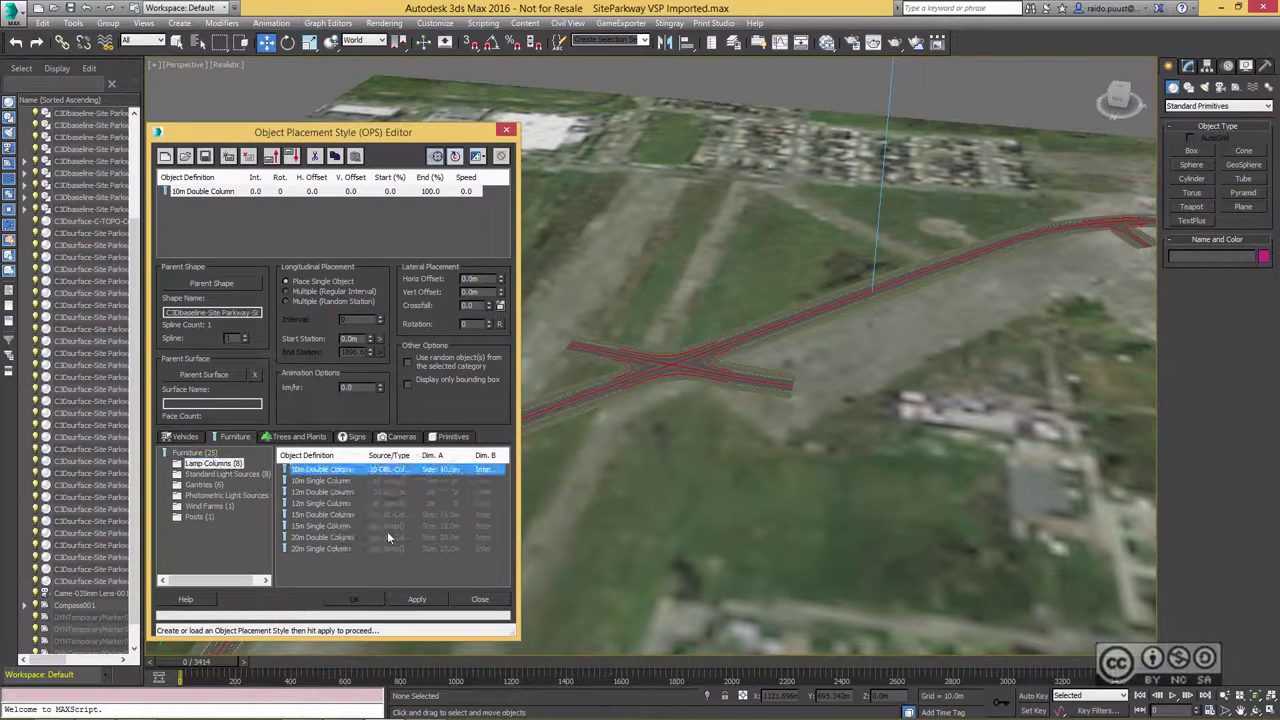
{"action": "left_click", "coordinate": [310, 503]}
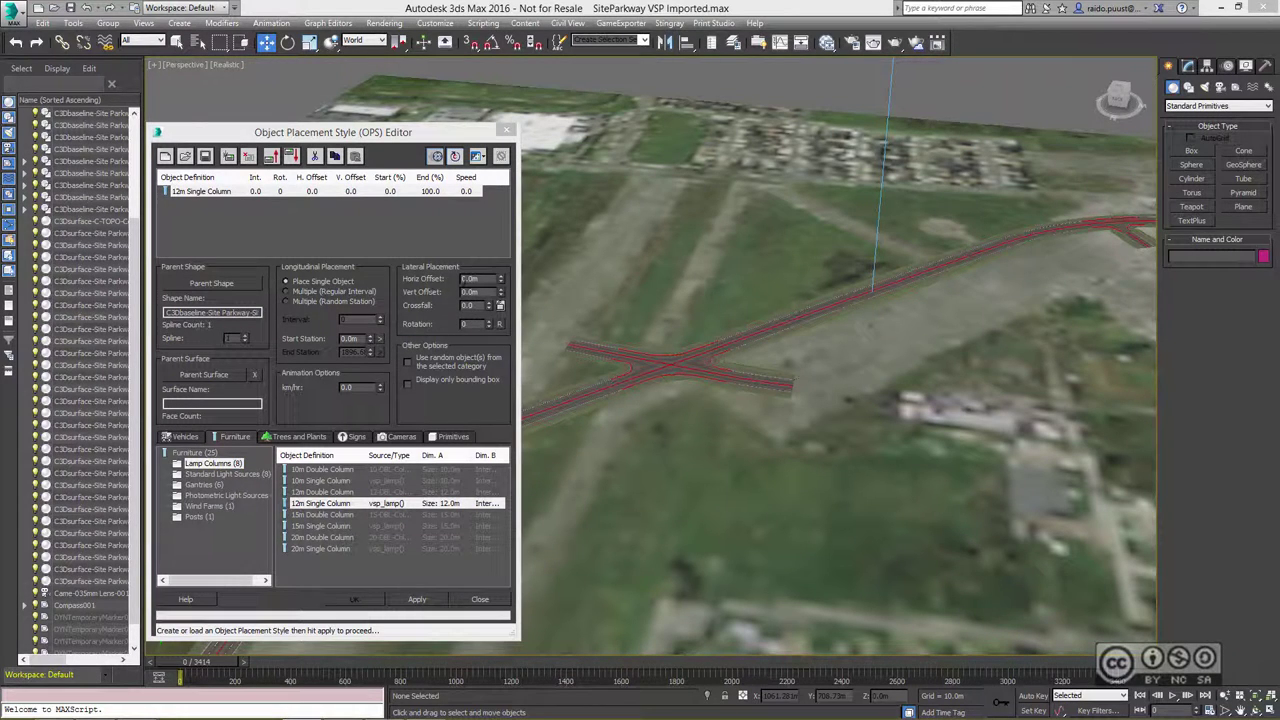
Place the lamps at 9 m offset, every 80 m from station 80 m to 1800 m.
{"action": "left_click", "coordinate": [472, 279]}
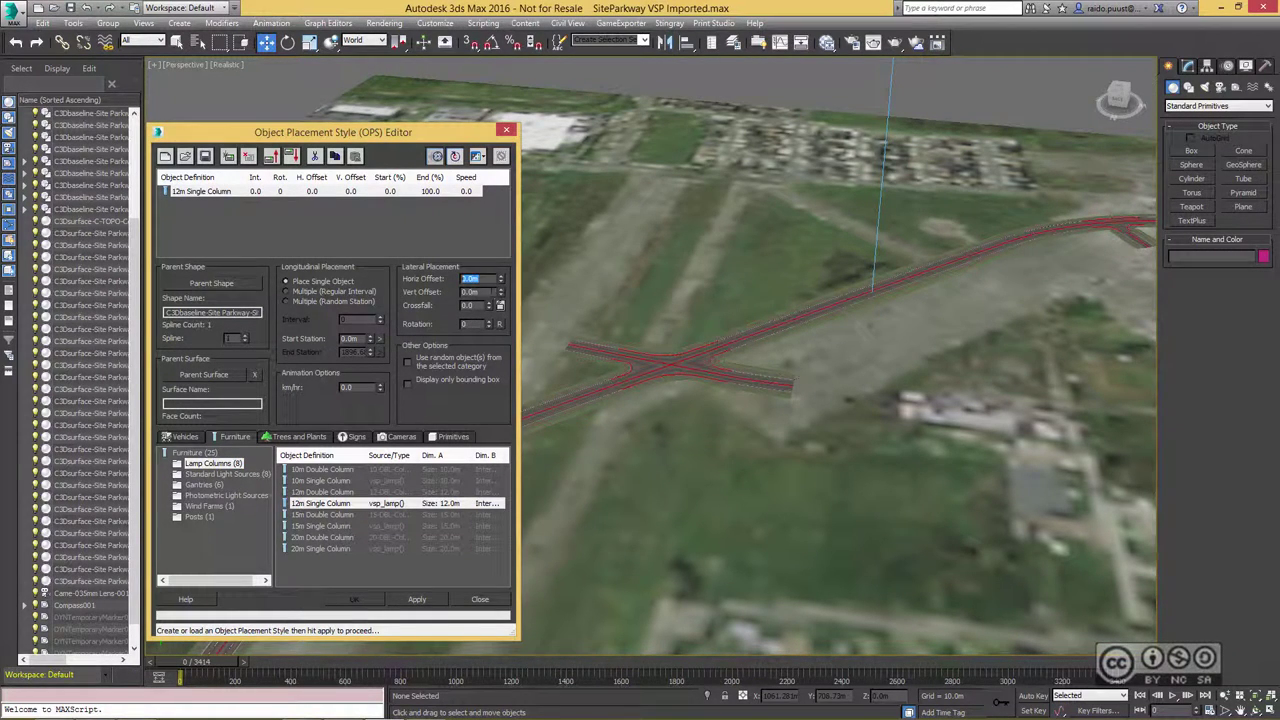
{"action": "type", "text": "9"}
{"action": "key", "text": "Return"}
{"action": "left_click", "coordinate": [296, 291]}
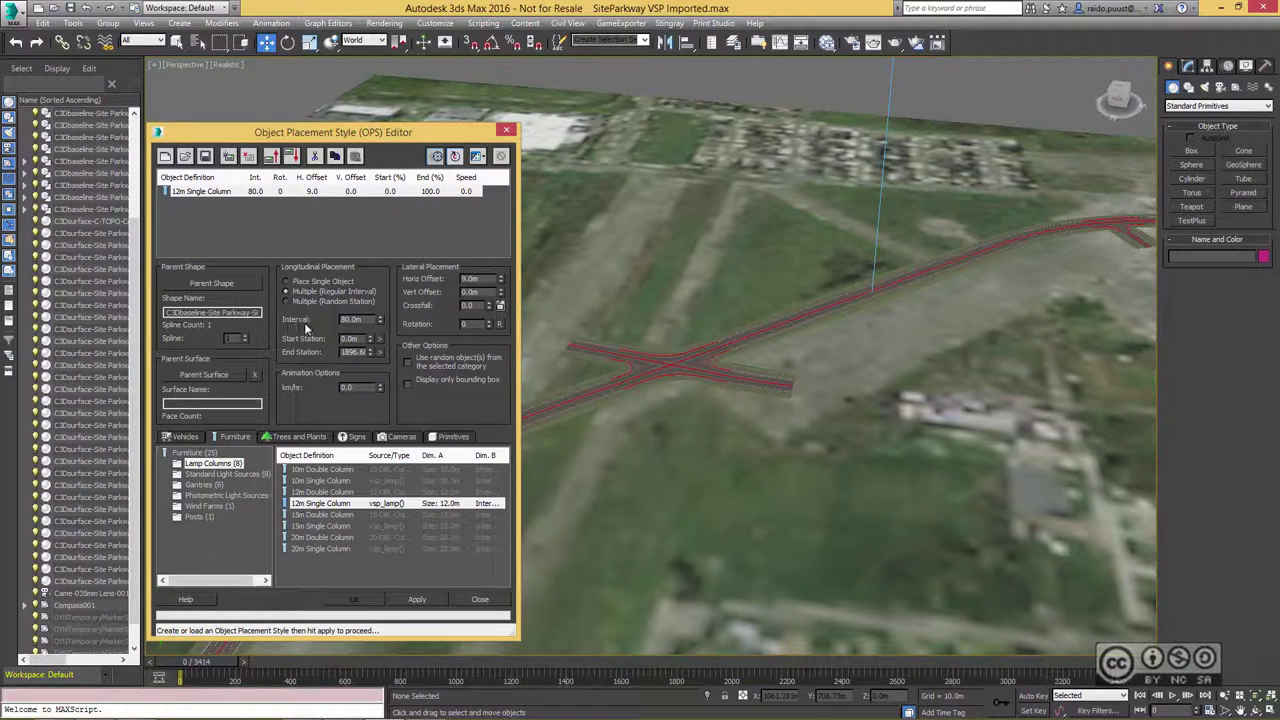
{"action": "left_click", "coordinate": [352, 319]}
{"action": "left_click", "coordinate": [350, 339]}
{"action": "type", "text": "80"}
{"action": "key", "text": "Tab"}
{"action": "type", "text": "00"}
{"action": "key", "text": "Tab"}
Duplicate the lamp element with a -9 m offset and 180° rotation.
{"action": "left_click", "coordinate": [216, 192]}
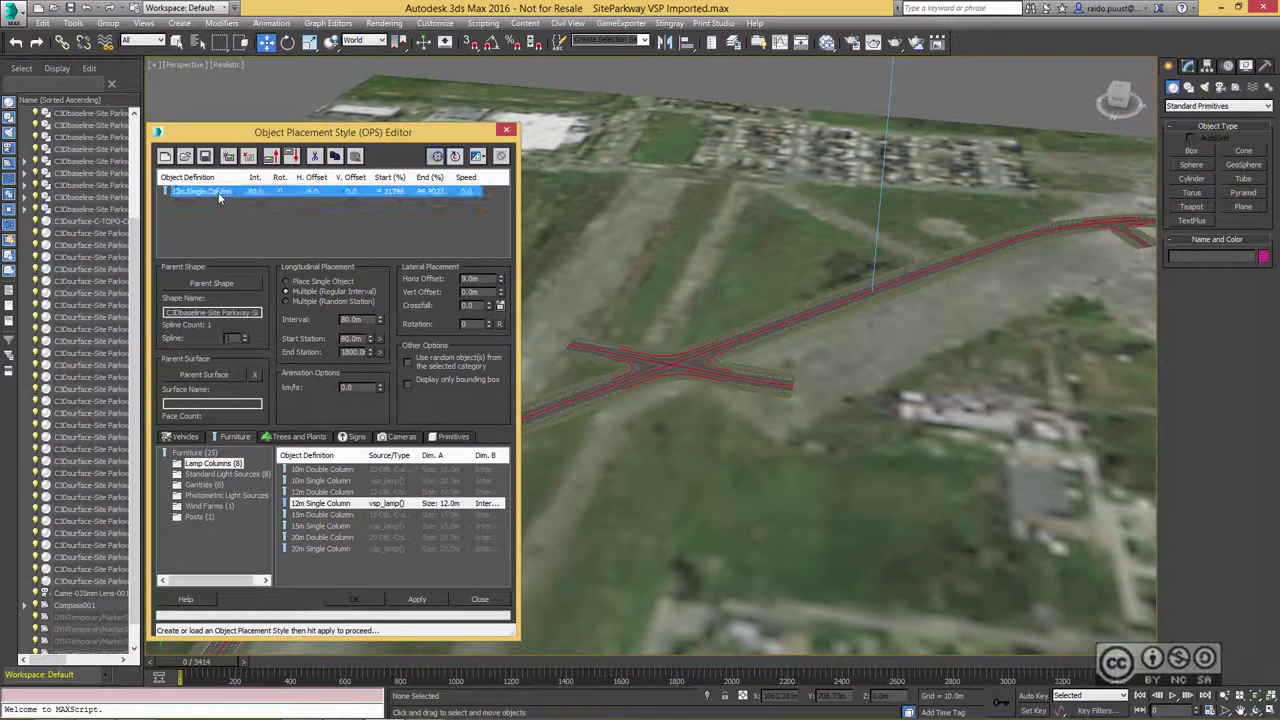
{"action": "left_click", "coordinate": [355, 157]}
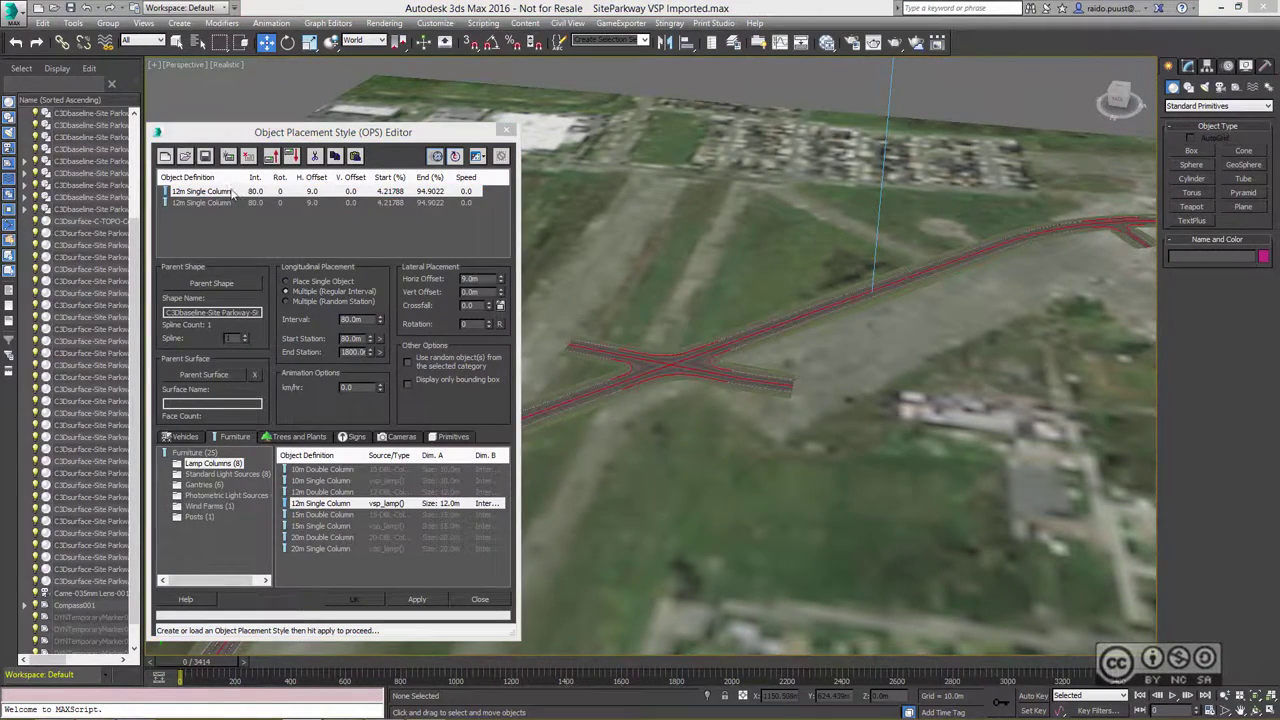
{"action": "left_click", "coordinate": [232, 202]}
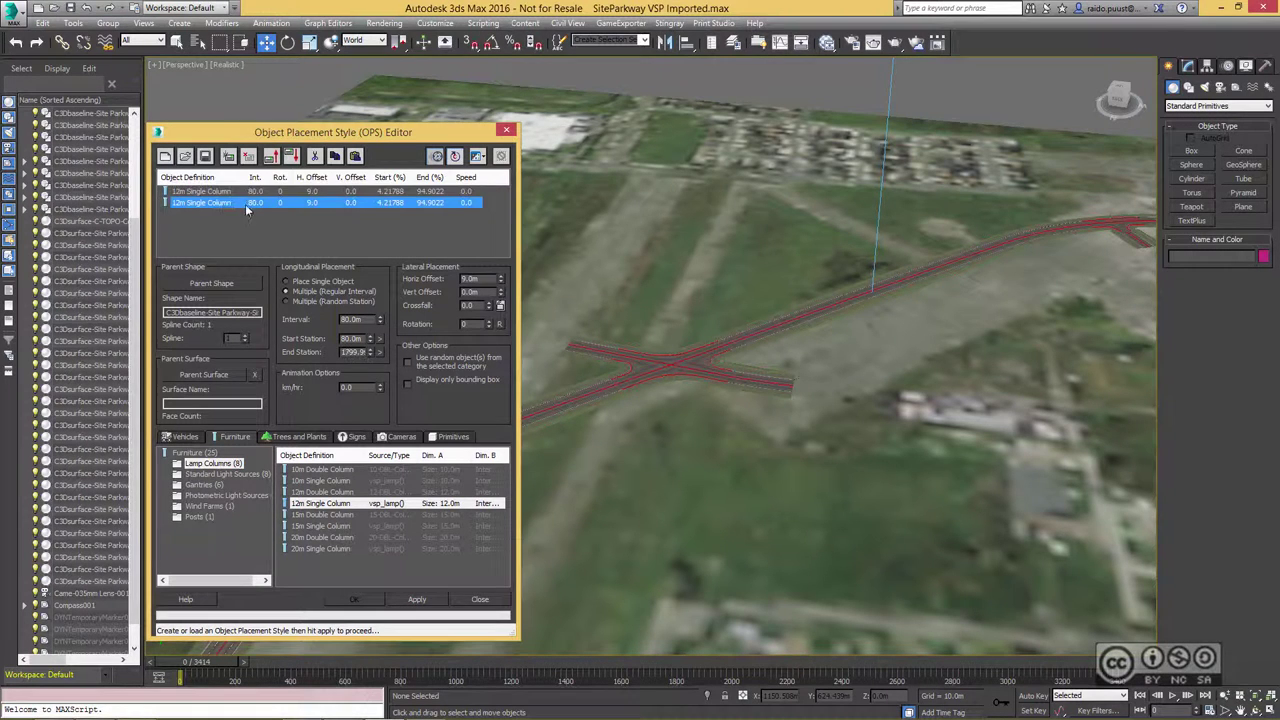
{"action": "left_click", "coordinate": [503, 295]}
{"action": "type", "text": "-9"}
{"action": "key", "text": "Return"}
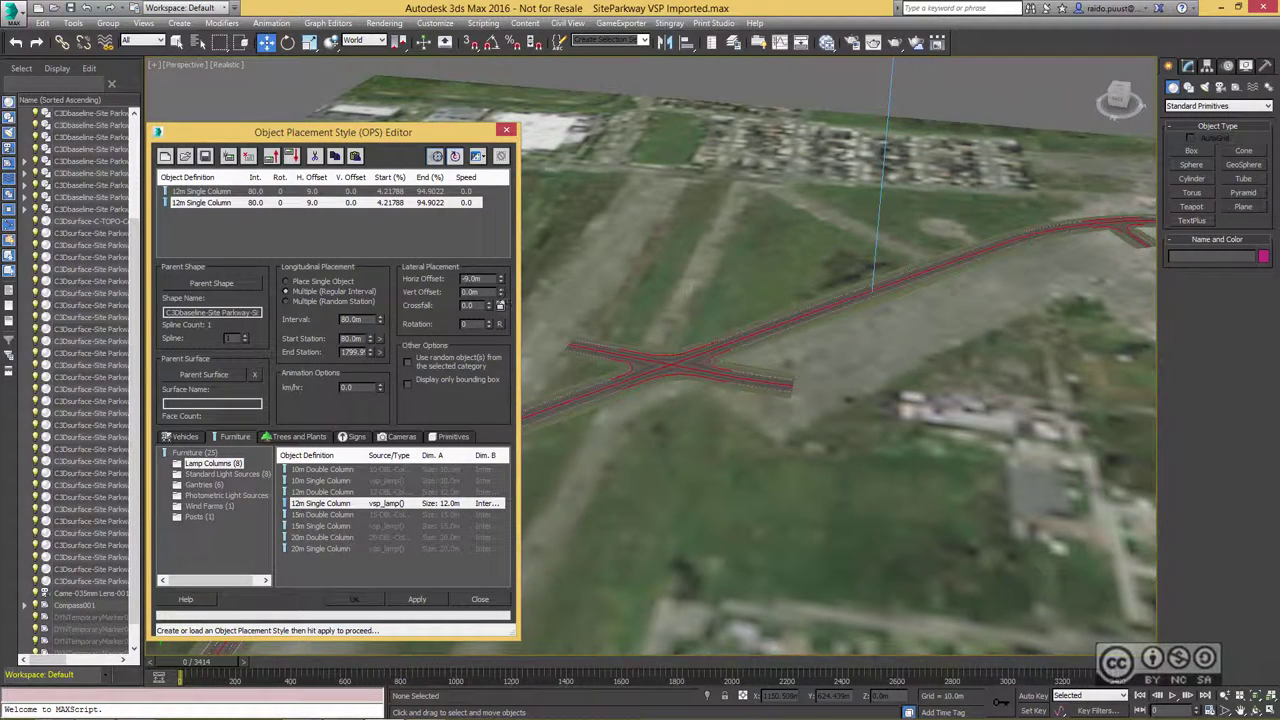
{"action": "left_click", "coordinate": [308, 203]}
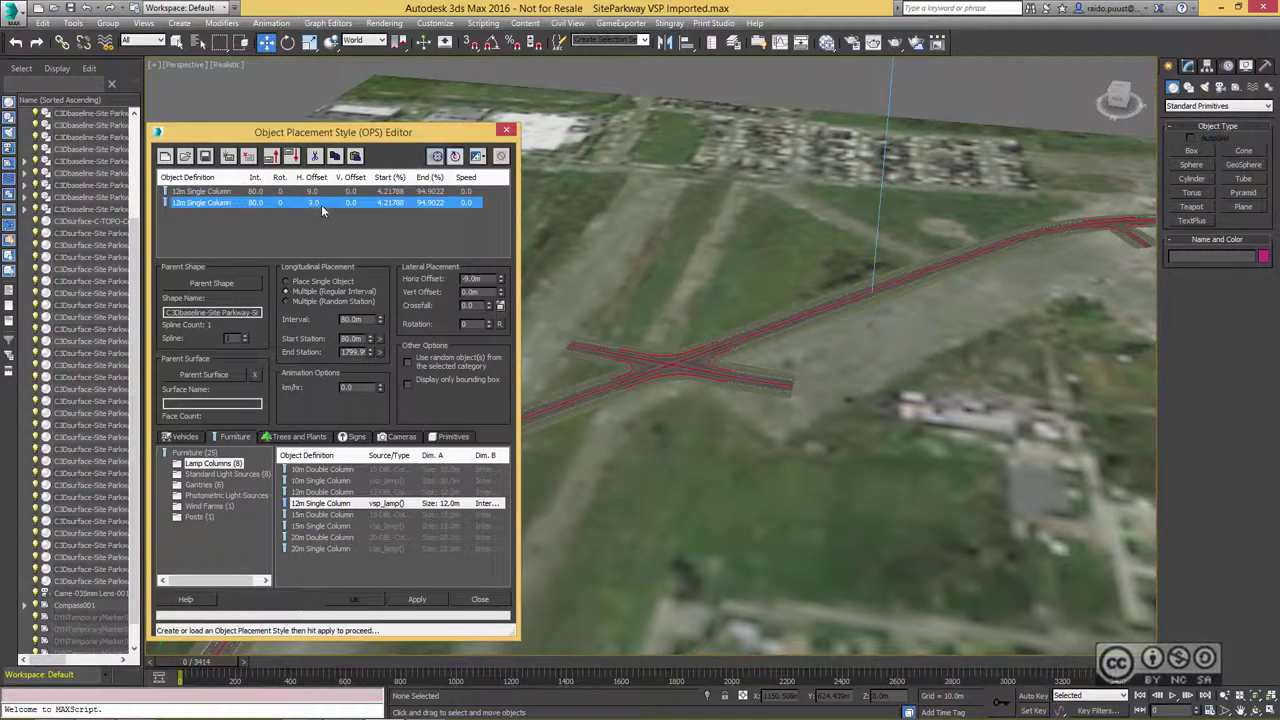
{"action": "left_click", "coordinate": [462, 324]}
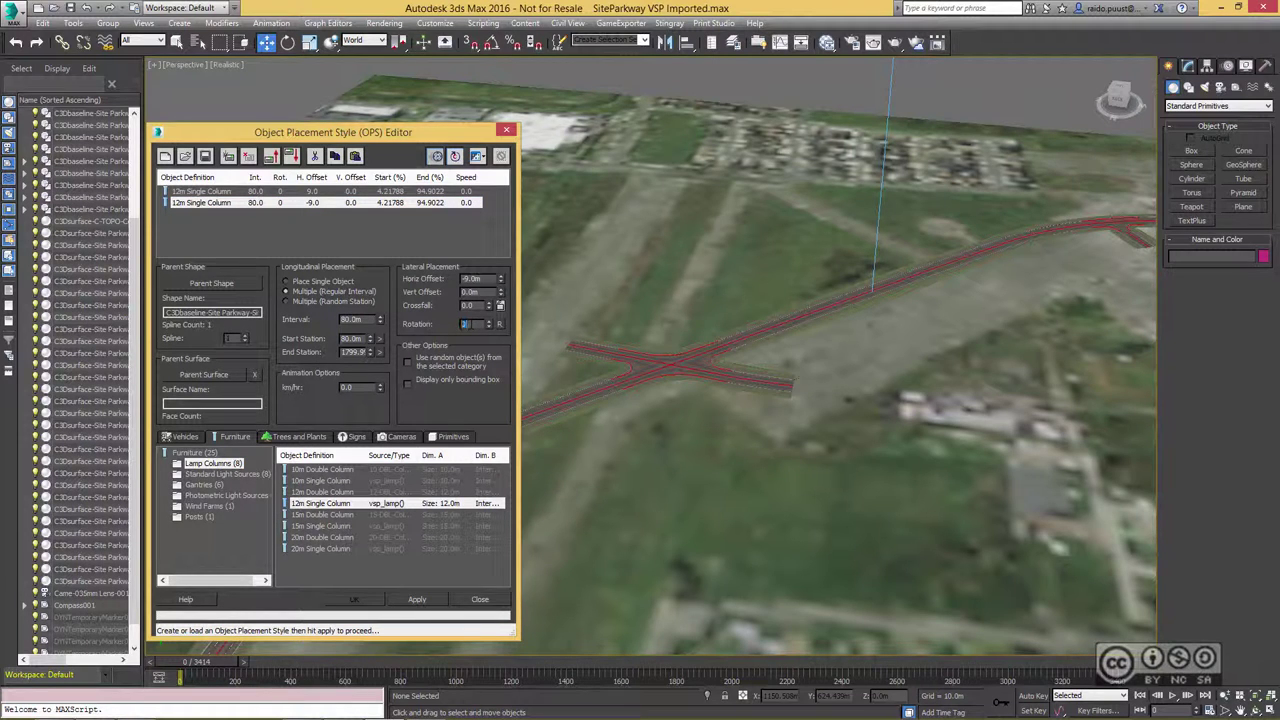
{"action": "type", "text": "180"}
{"action": "key", "text": "Return"}
{"action": "left_click", "coordinate": [228, 156]}
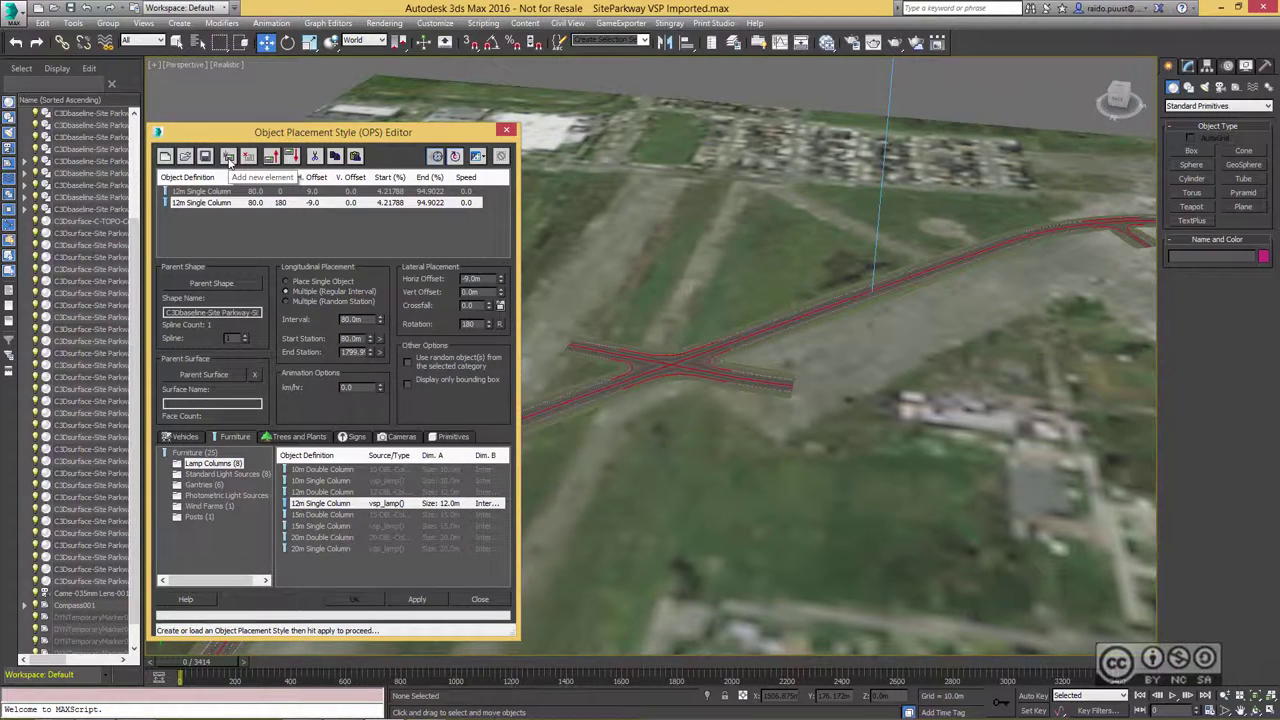
Choose the London Plane Tree from the Broadleaf Deciduous trees for the new element.
{"action": "left_click", "coordinate": [183, 437]}
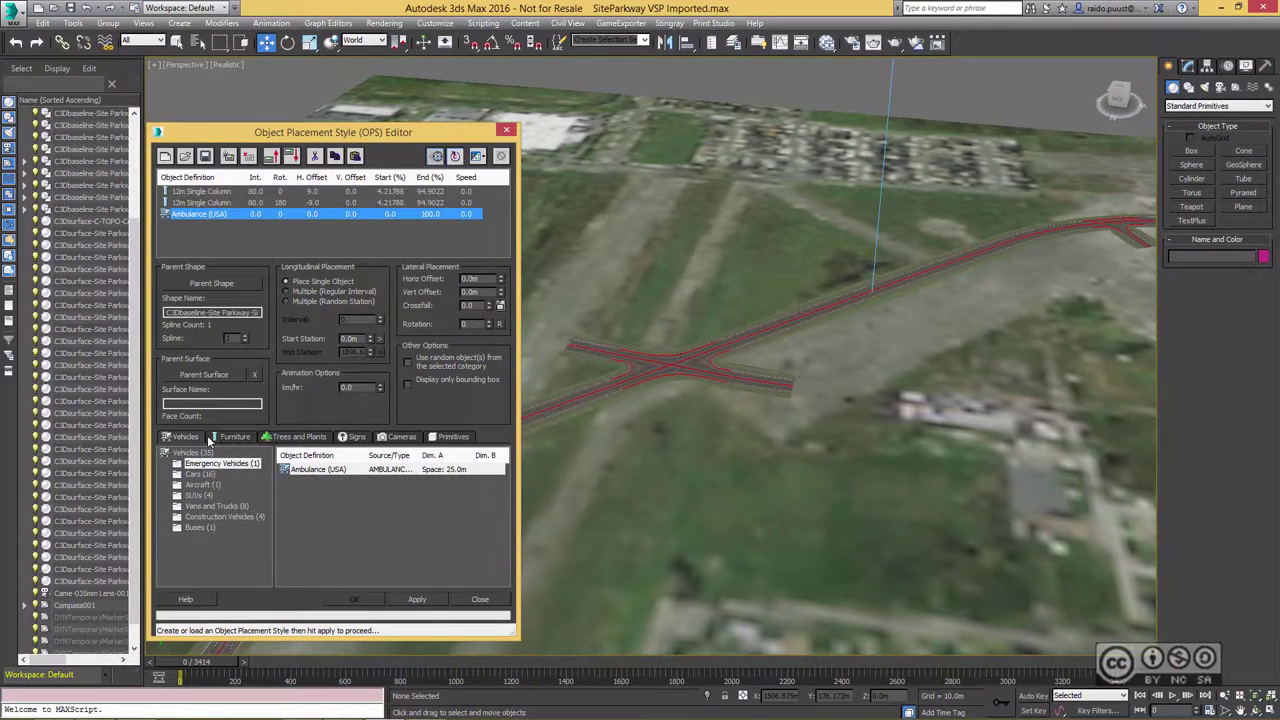
{"action": "left_click", "coordinate": [295, 437]}
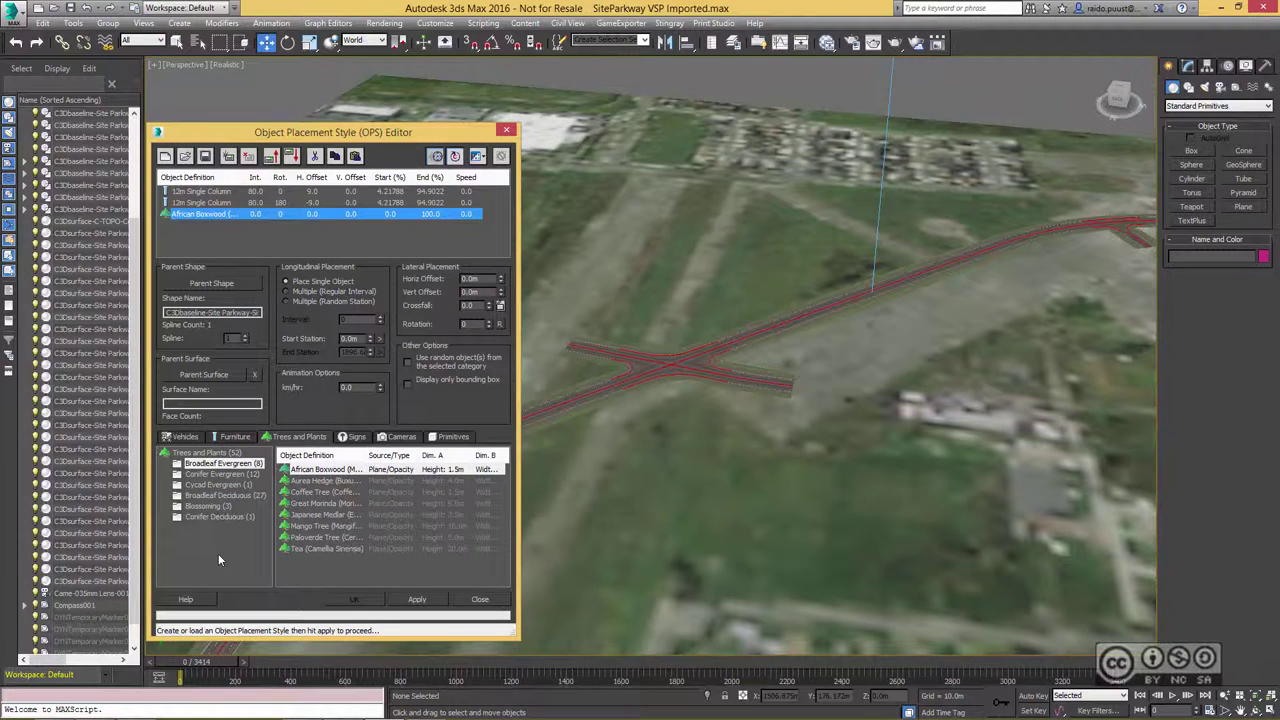
{"action": "left_click", "coordinate": [208, 497]}
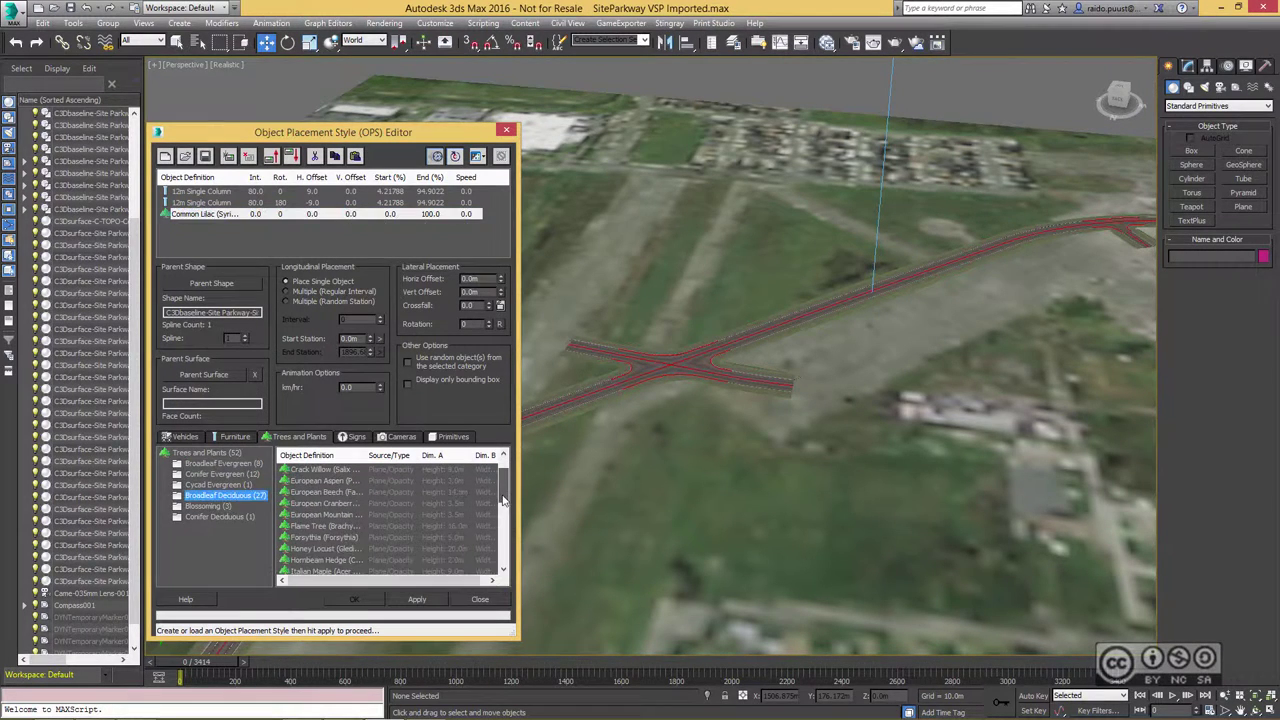
{"action": "left_click_drag", "start_coordinate": [503, 500], "coordinate": [505, 516]}
{"action": "left_click", "coordinate": [313, 549]}
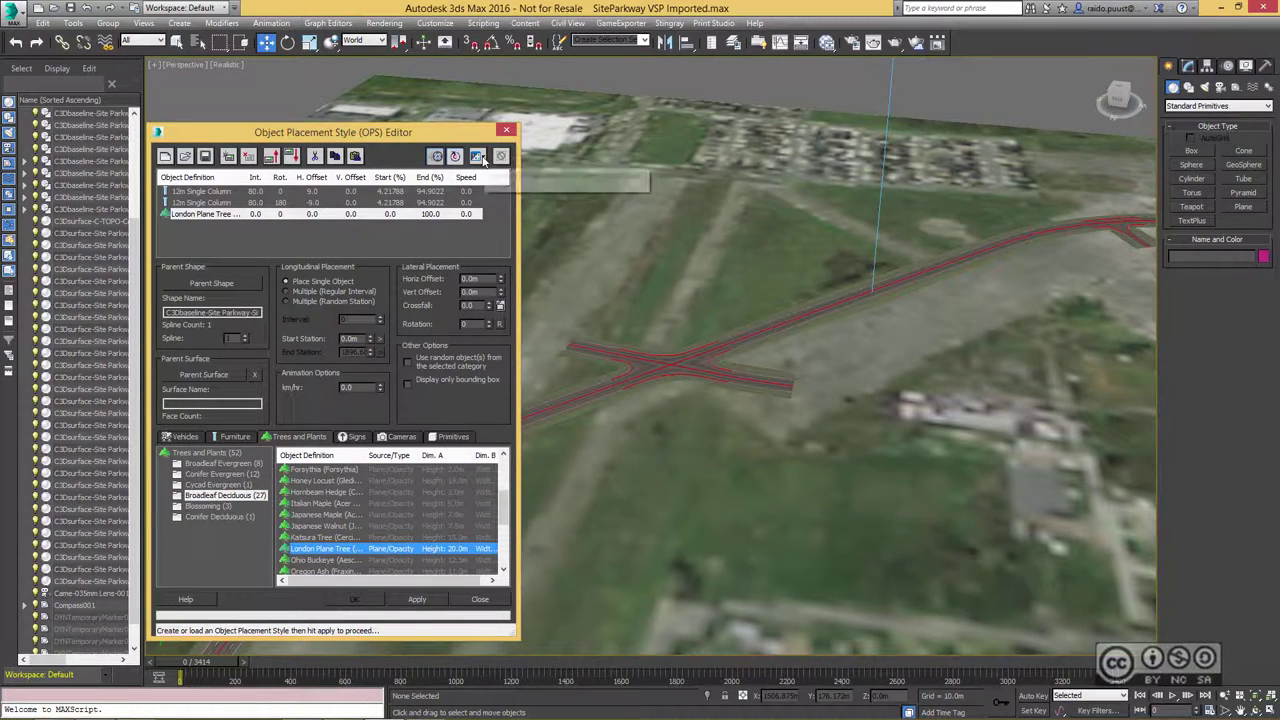
{"action": "left_click", "coordinate": [478, 157]}
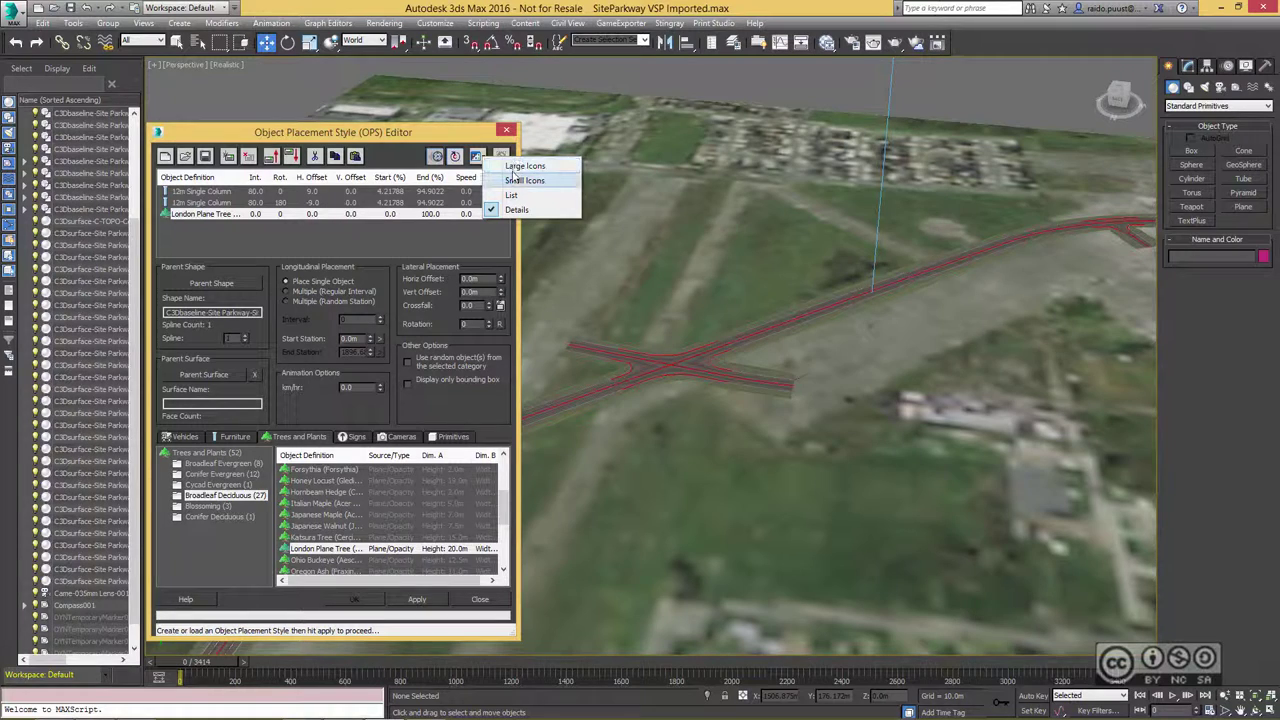
{"action": "left_click", "coordinate": [524, 166]}
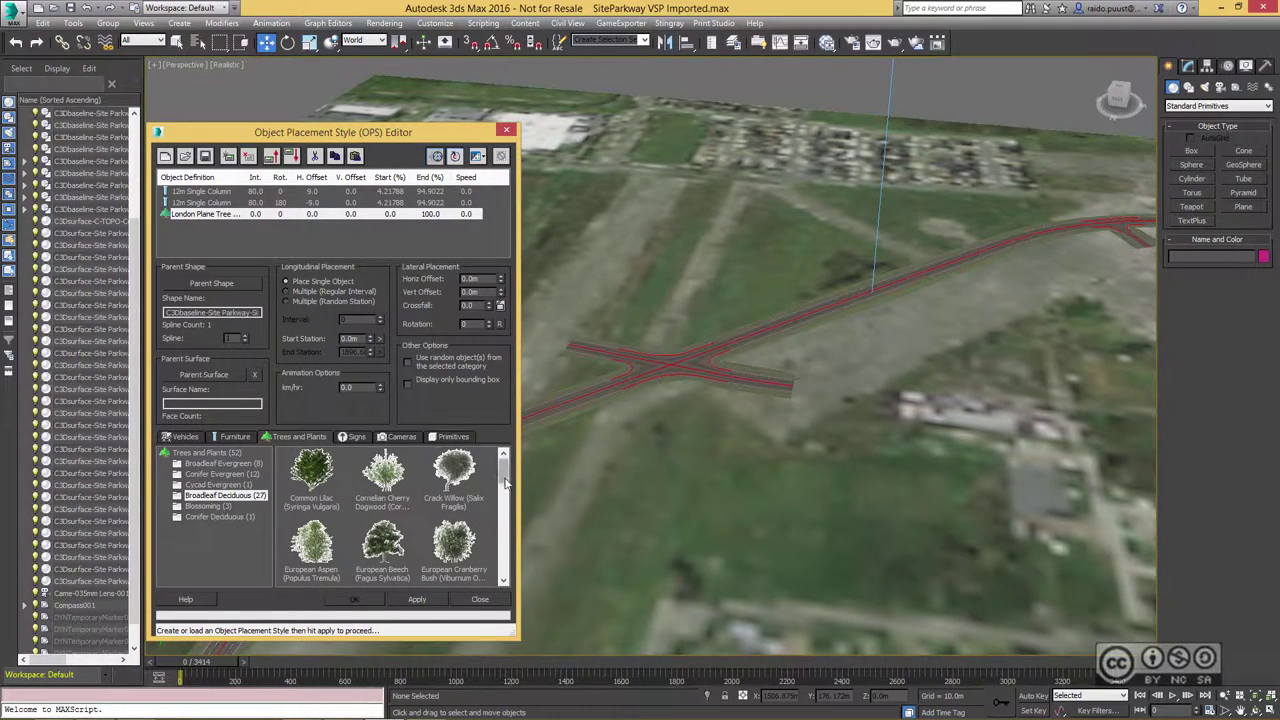
{"action": "mouse_move", "coordinate": [504, 468]}
{"action": "left_mouse_down"}
{"action": "mouse_move", "coordinate": [506, 536]}
{"action": "mouse_move", "coordinate": [505, 460]}
{"action": "left_mouse_up"}
{"action": "left_click", "coordinate": [484, 163]}
{"action": "left_click", "coordinate": [515, 212]}
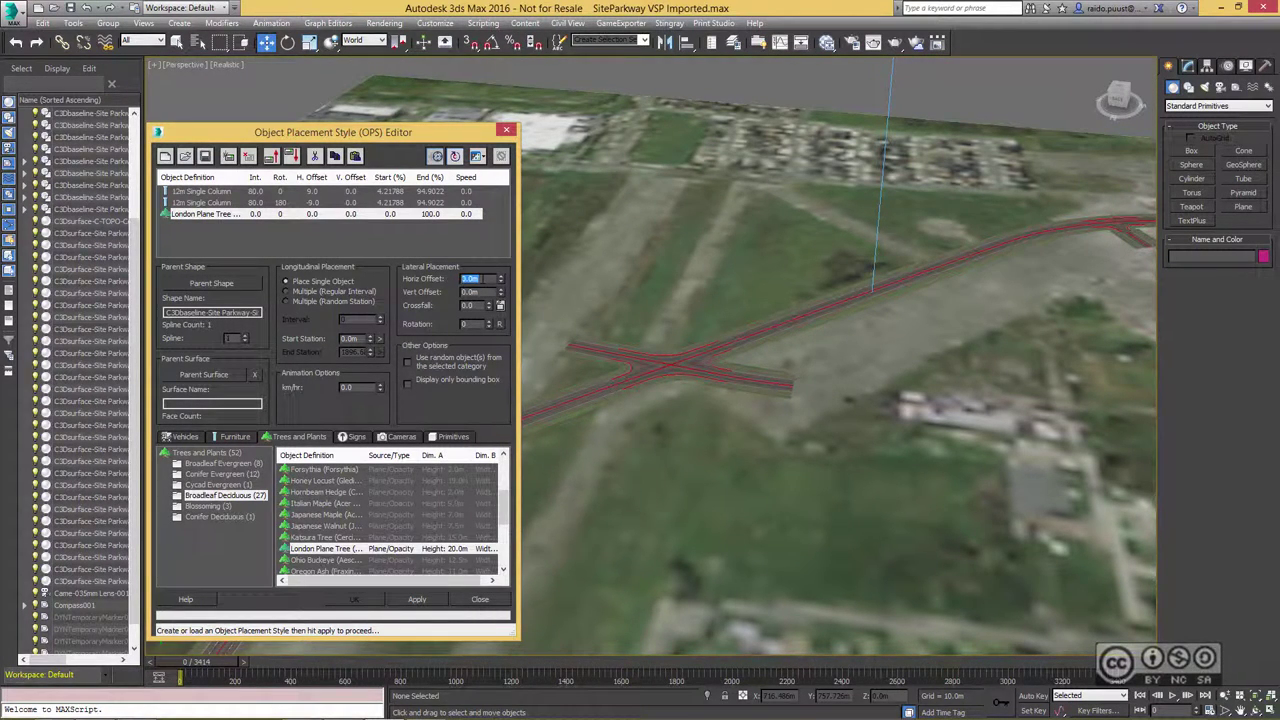
Set the trees to 12 m offset, every 100 m from 50 m to 1850 m, randomly rotated.
{"action": "type", "text": "12"}
{"action": "key", "text": "Tab"}
{"action": "left_click", "coordinate": [303, 293]}
{"action": "double_click", "coordinate": [350, 318]}
{"action": "type", "text": "100"}
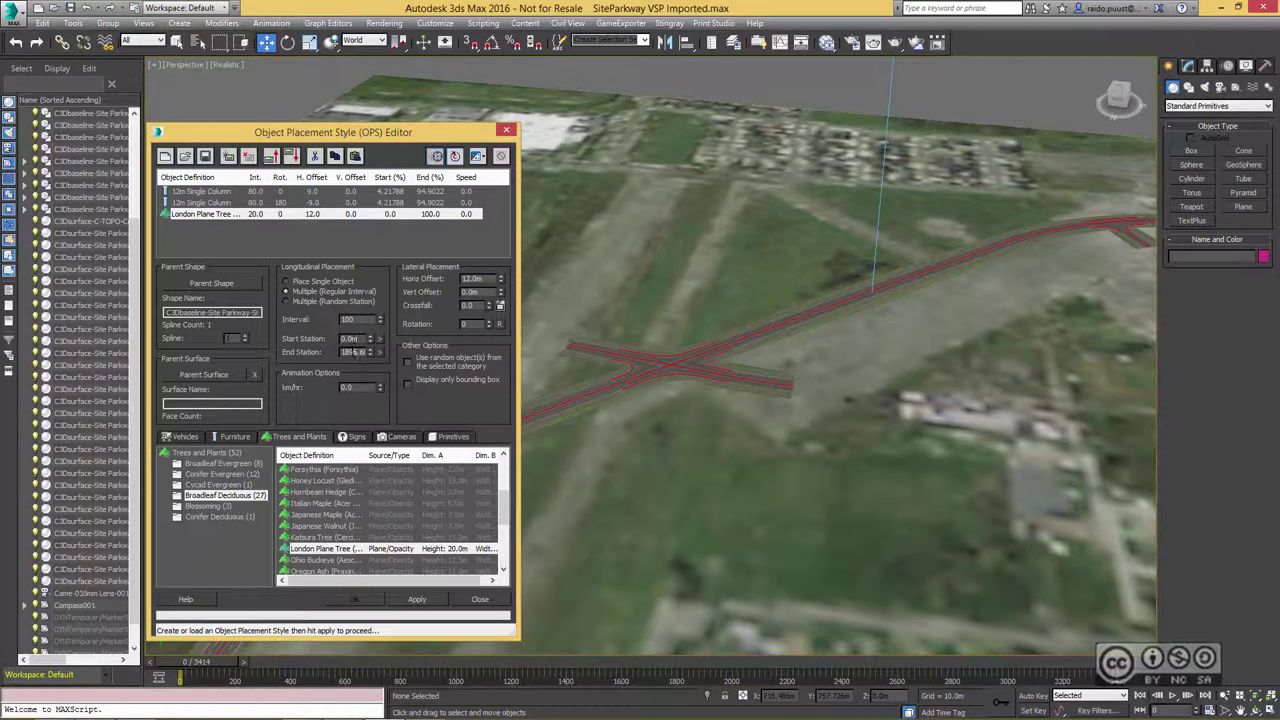
{"action": "key", "text": "Tab"}
{"action": "type", "text": "50"}
{"action": "key", "text": "Tab"}
{"action": "type", "text": "1"}
{"action": "key", "text": "Tab"}
{"action": "left_click", "coordinate": [500, 324]}
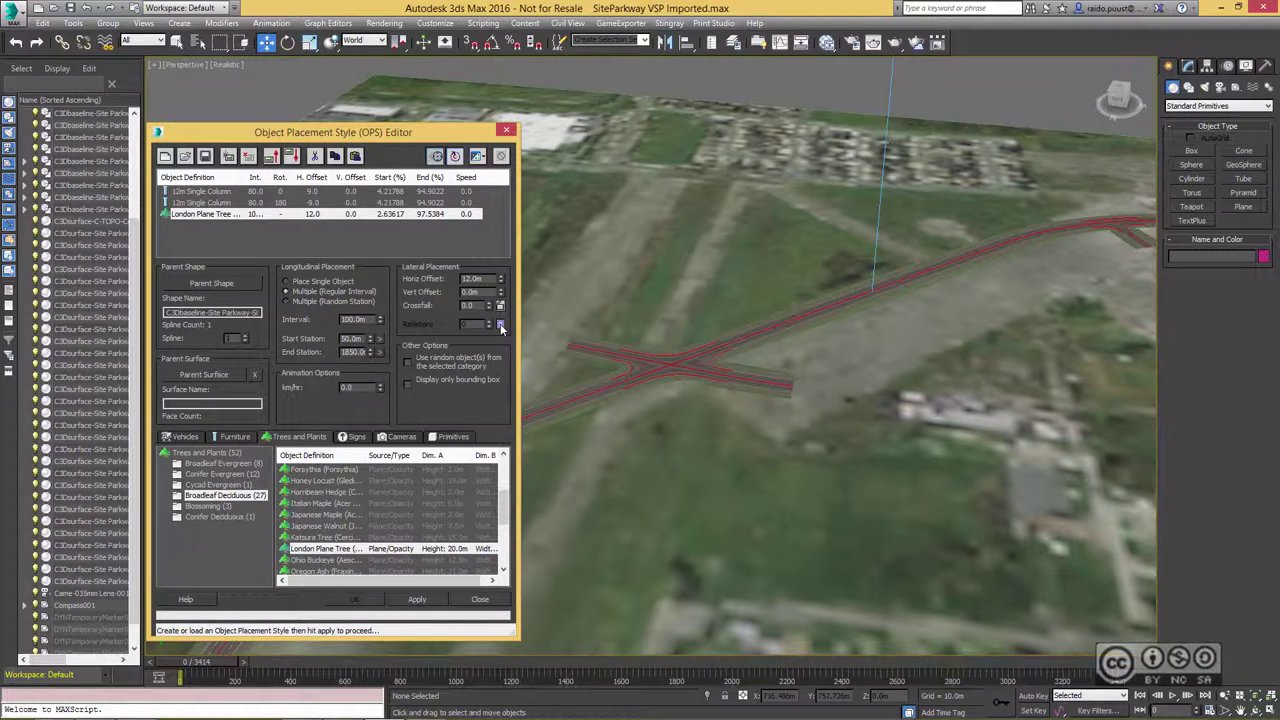
Duplicate the London Plane Tree element and set its offset to -12.0 m.
{"action": "left_click", "coordinate": [205, 215]}
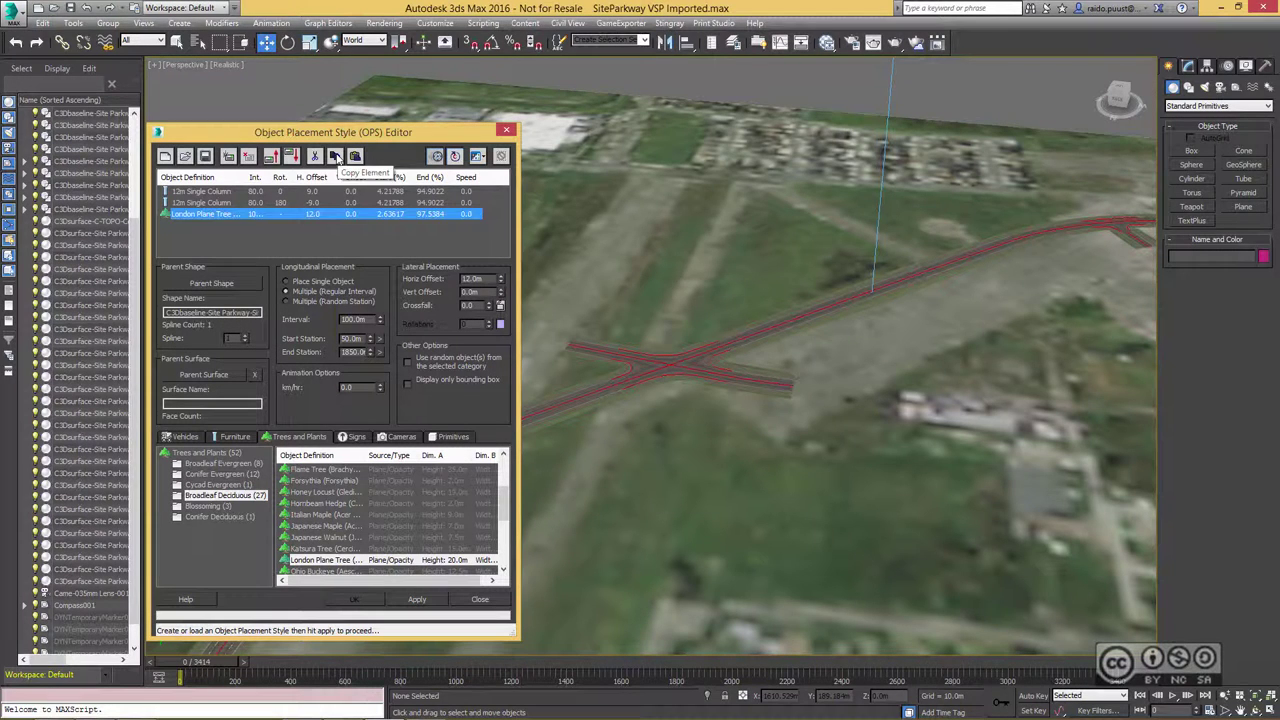
{"action": "left_click", "coordinate": [355, 156]}
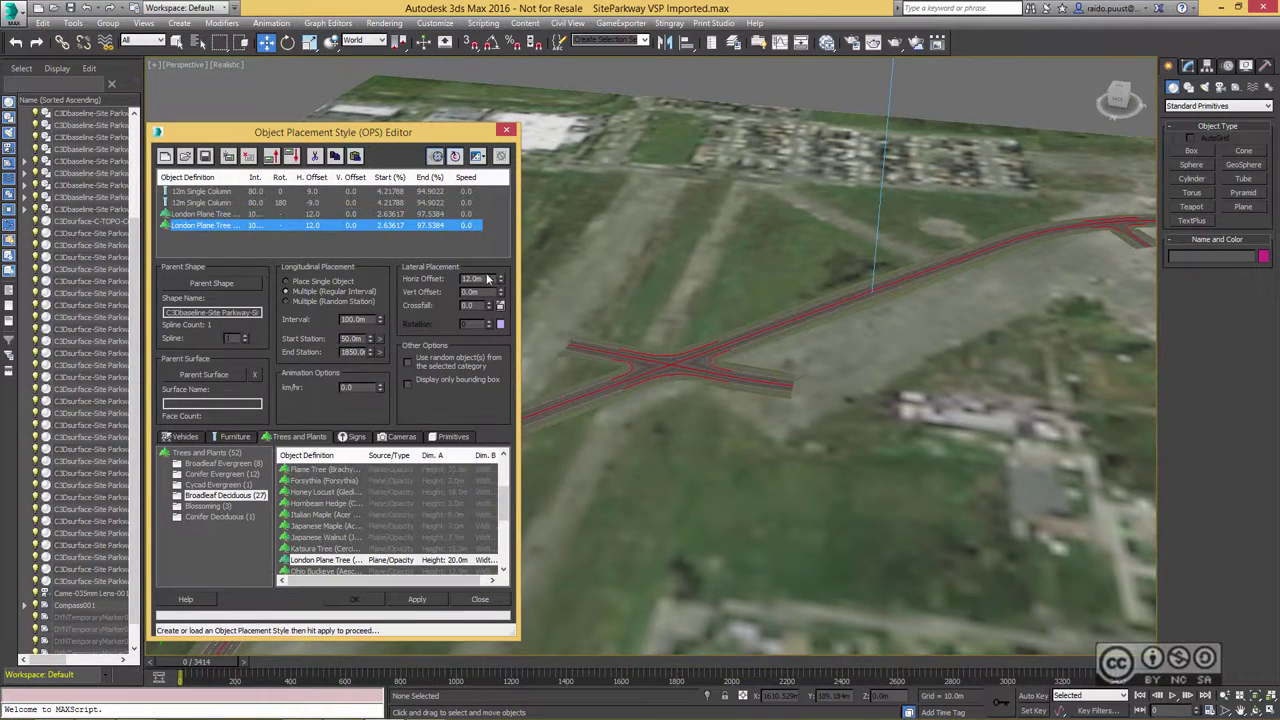
{"action": "left_click", "coordinate": [500, 306]}
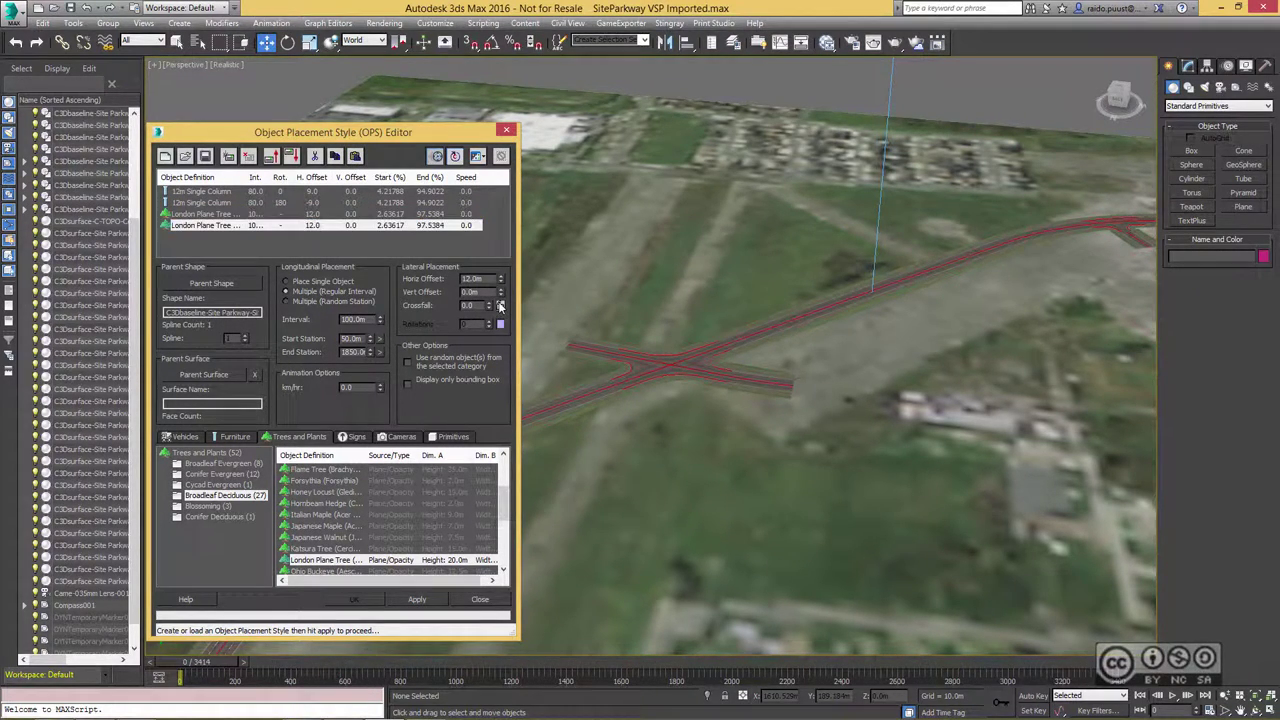
{"action": "type", "text": "-"}
{"action": "left_click", "coordinate": [291, 248]}
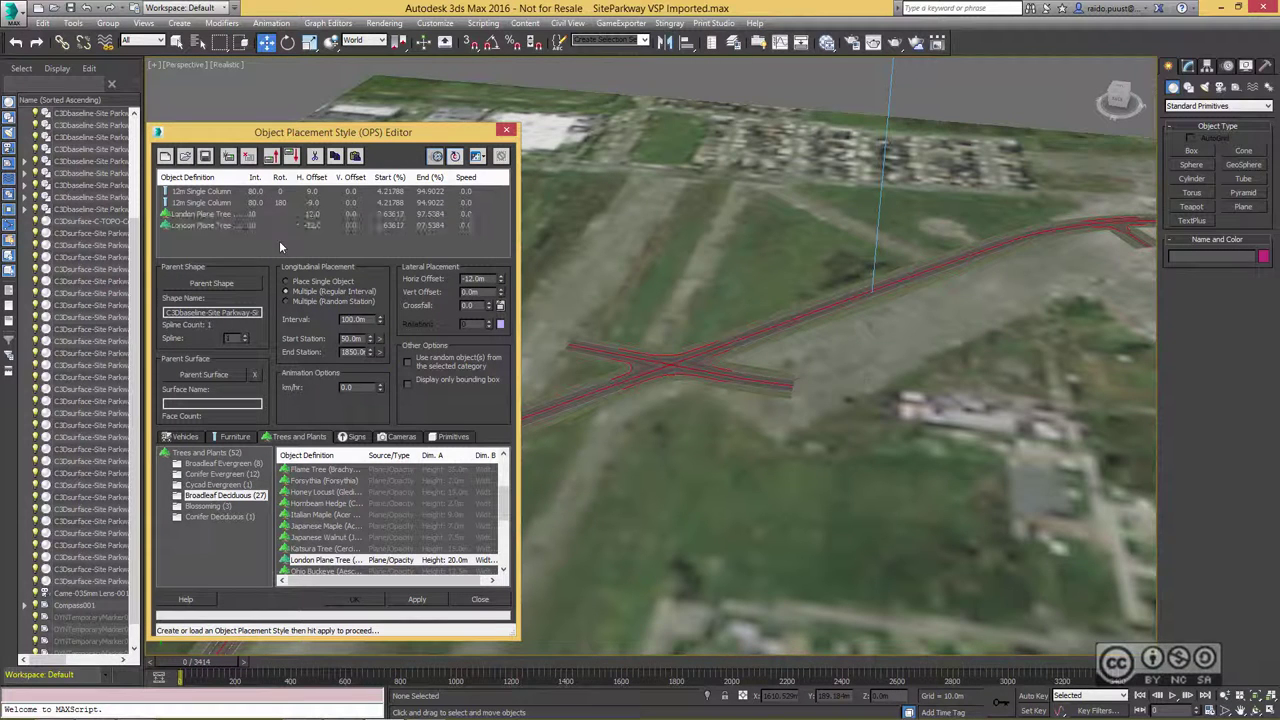
Add an element using the R Series Speed Limit 50 (R2-1A) sign.
{"action": "left_click", "coordinate": [230, 157]}
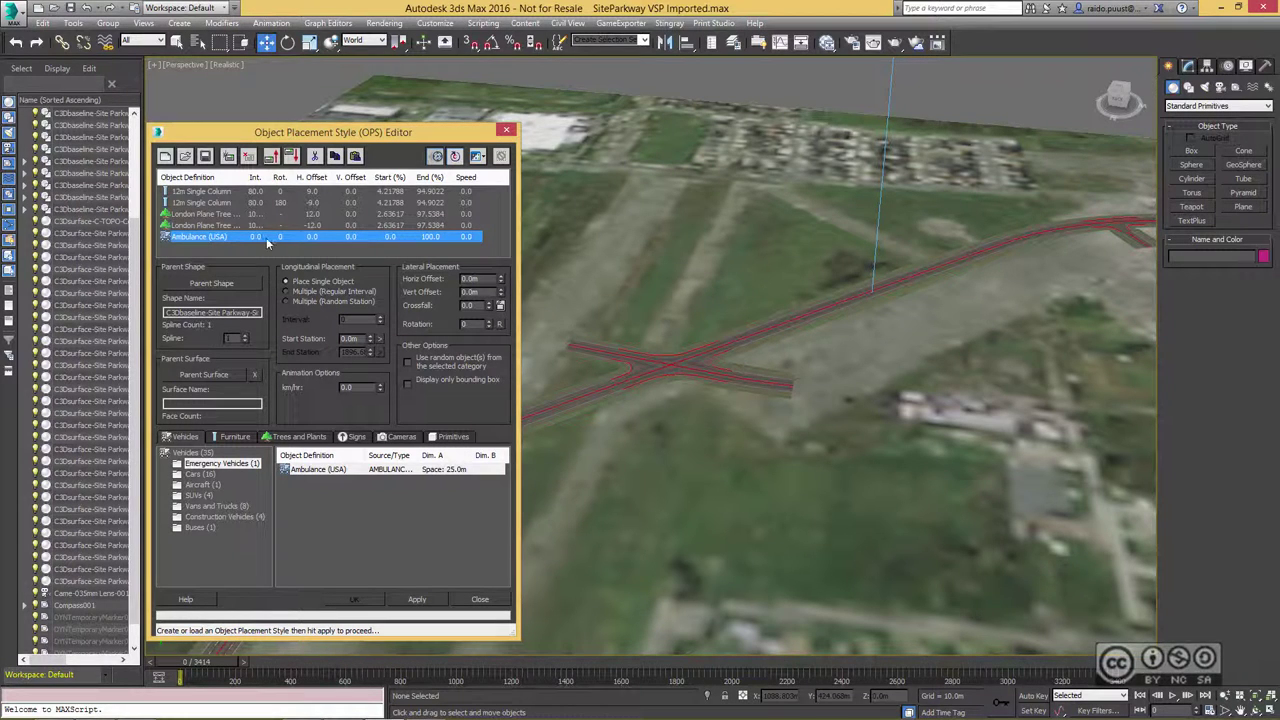
{"action": "left_click", "coordinate": [360, 440]}
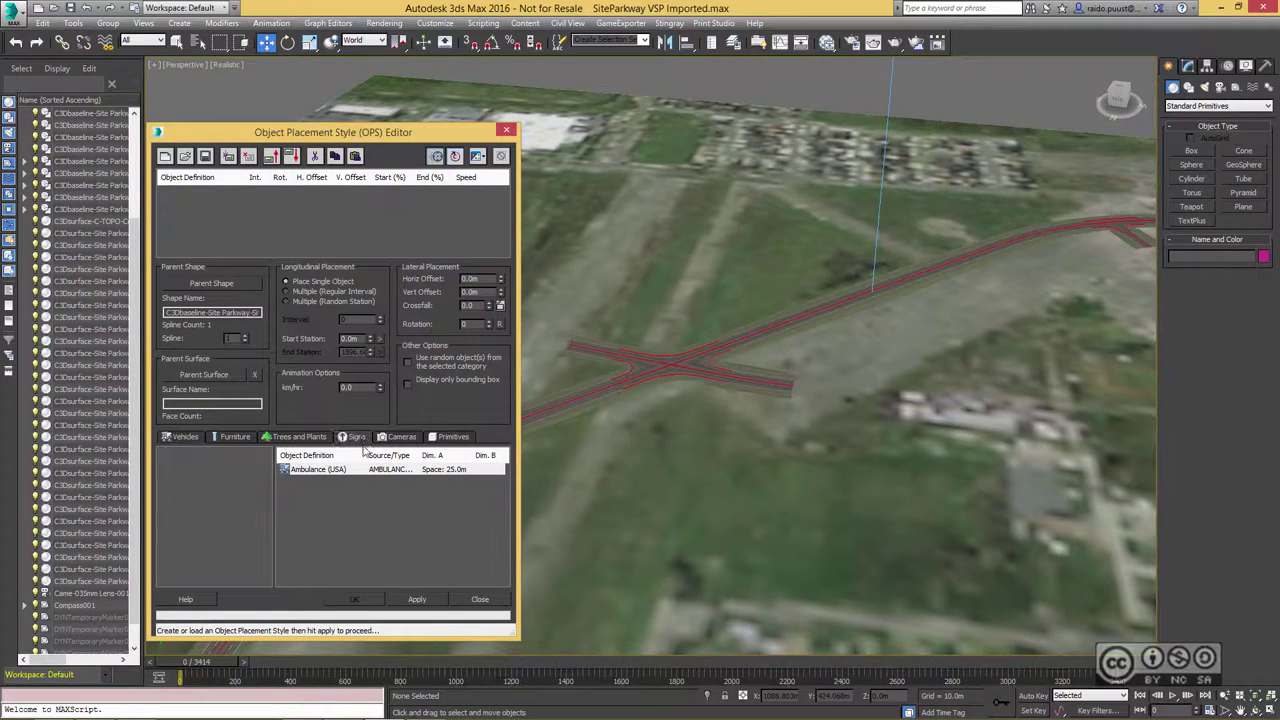
{"action": "left_click", "coordinate": [204, 548]}
{"action": "left_click", "coordinate": [479, 157]}
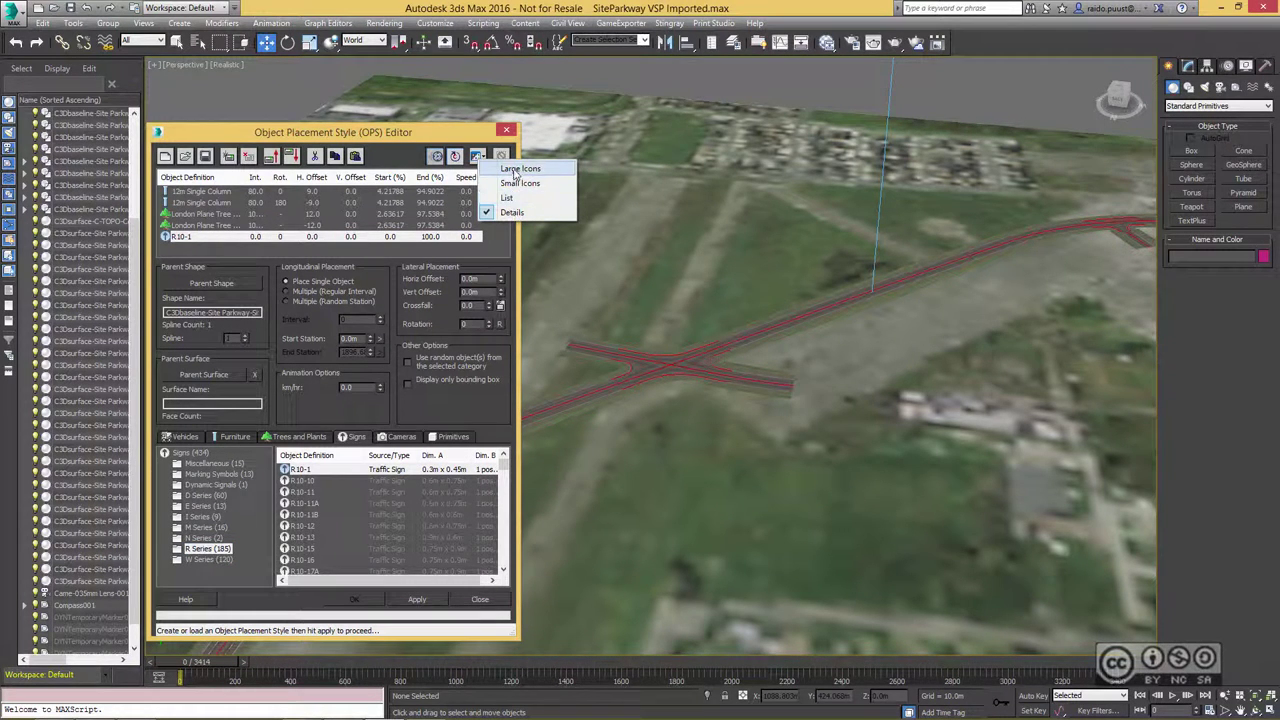
{"action": "left_click", "coordinate": [506, 197]}
{"action": "left_click_drag", "start_coordinate": [503, 462], "coordinate": [503, 507]}
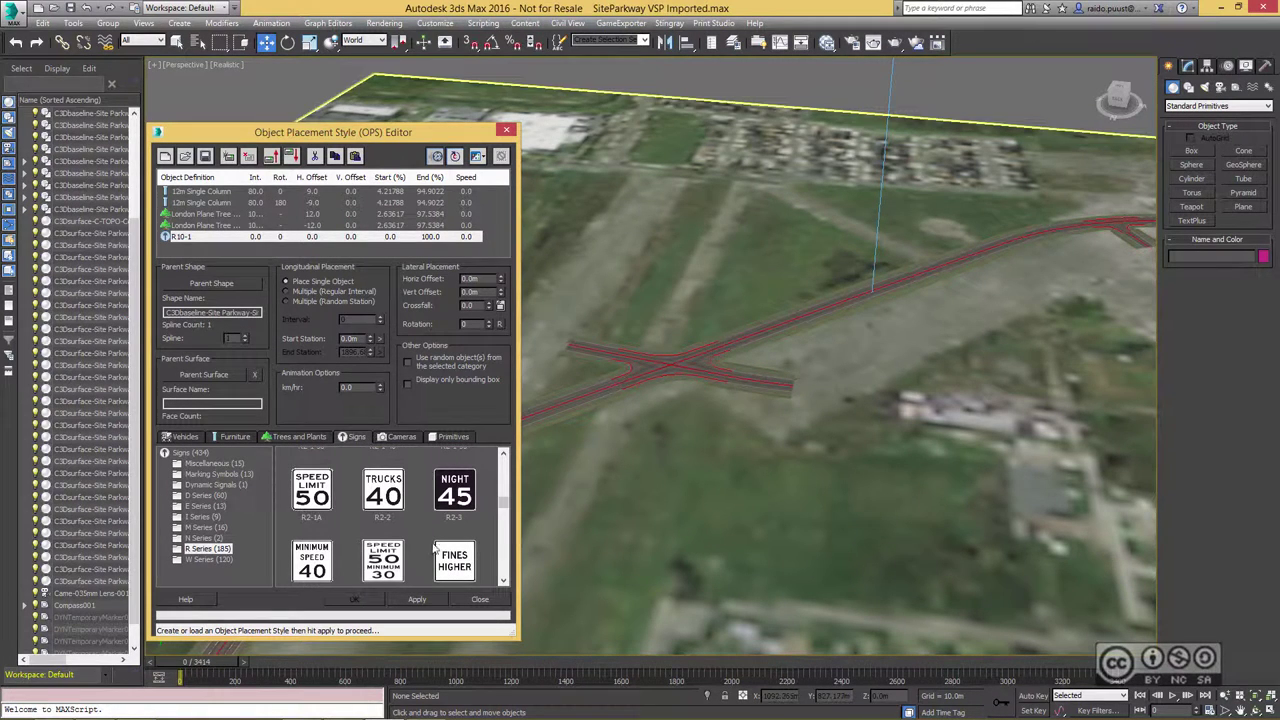
{"action": "left_click", "coordinate": [313, 490]}
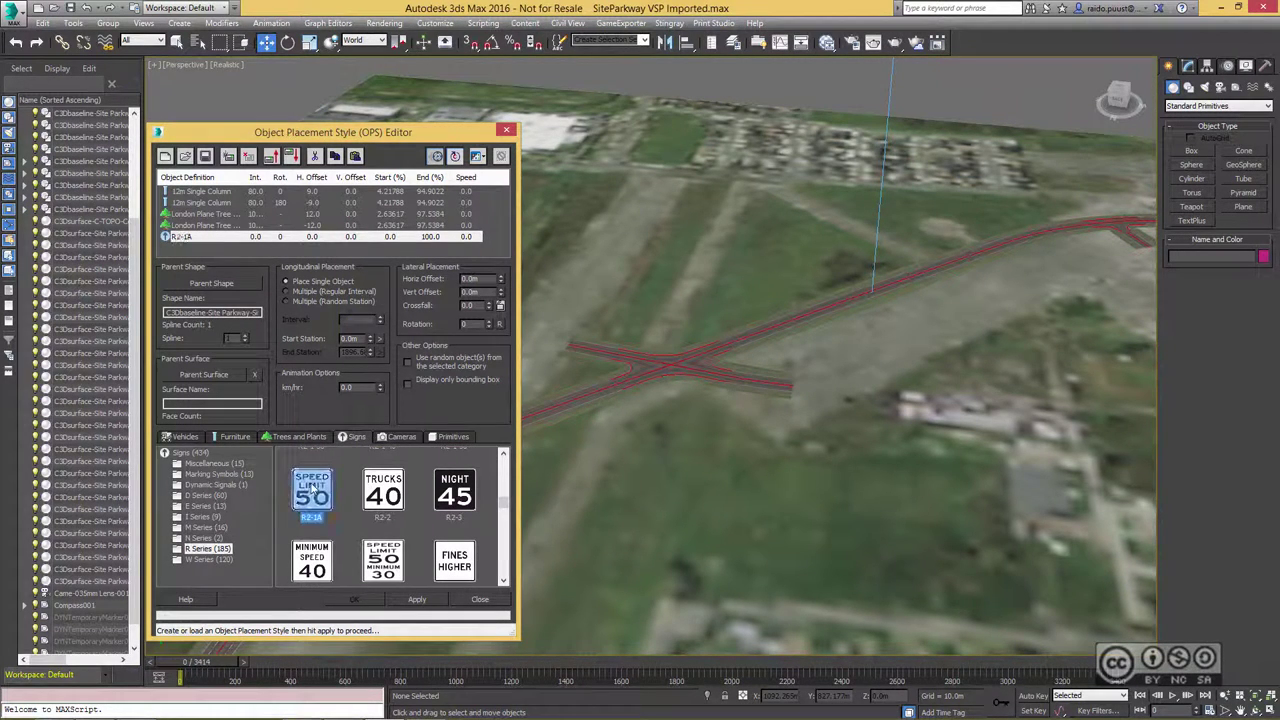
Repeat the sign every 150 m from station 75 m at an 8.0 m offset.
{"action": "left_click", "coordinate": [287, 291]}
{"action": "double_click", "coordinate": [351, 319]}
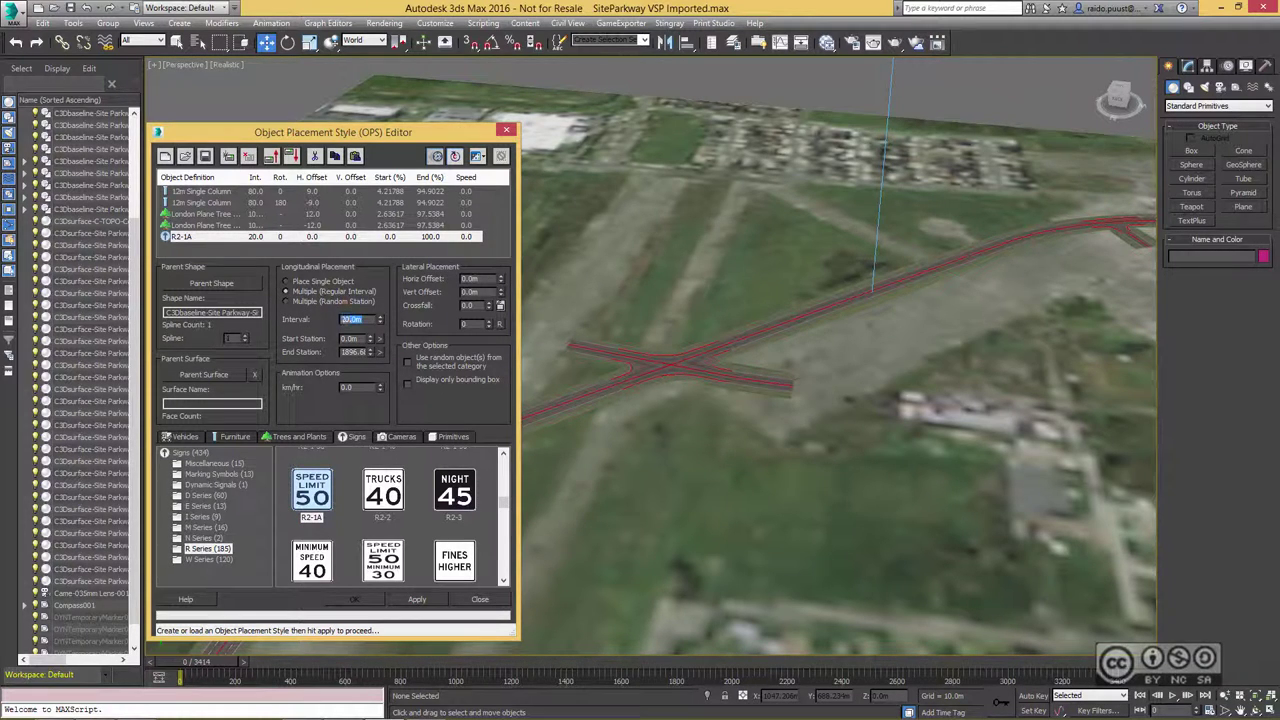
{"action": "type", "text": "150"}
{"action": "key", "text": "Tab"}
{"action": "type", "text": "75"}
{"action": "key", "text": "Tab"}
{"action": "key", "text": "Tab"}
{"action": "type", "text": "8"}
{"action": "left_click", "coordinate": [183, 237]}
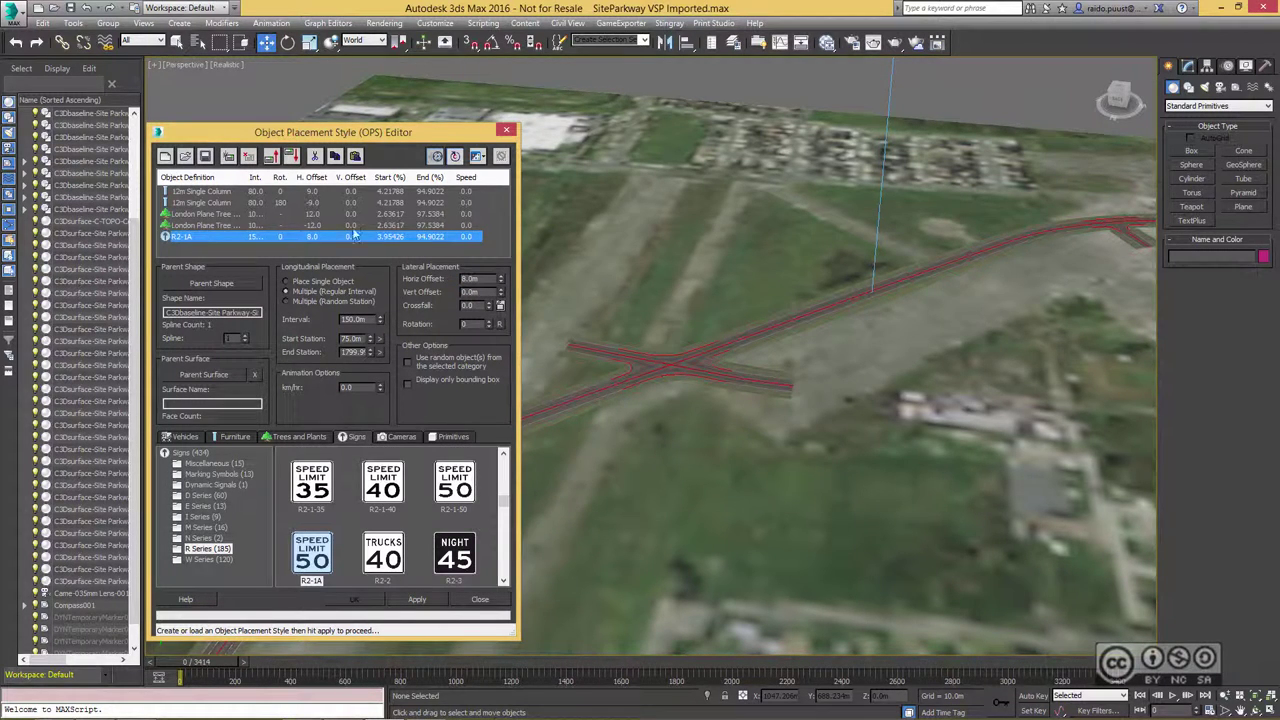
Duplicate the R2-1A sign element with a -8 m offset and 180 rotation.
{"action": "left_click", "coordinate": [354, 156]}
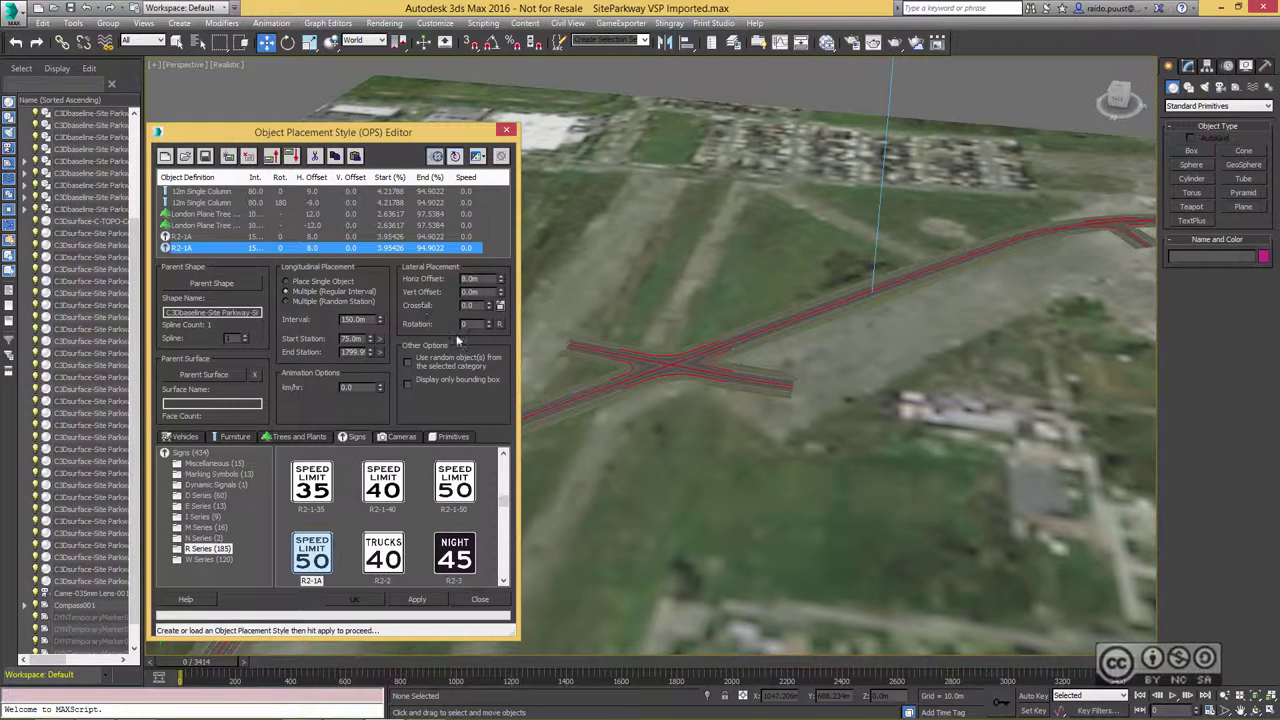
{"action": "left_click", "coordinate": [467, 279]}
{"action": "type", "text": "-8"}
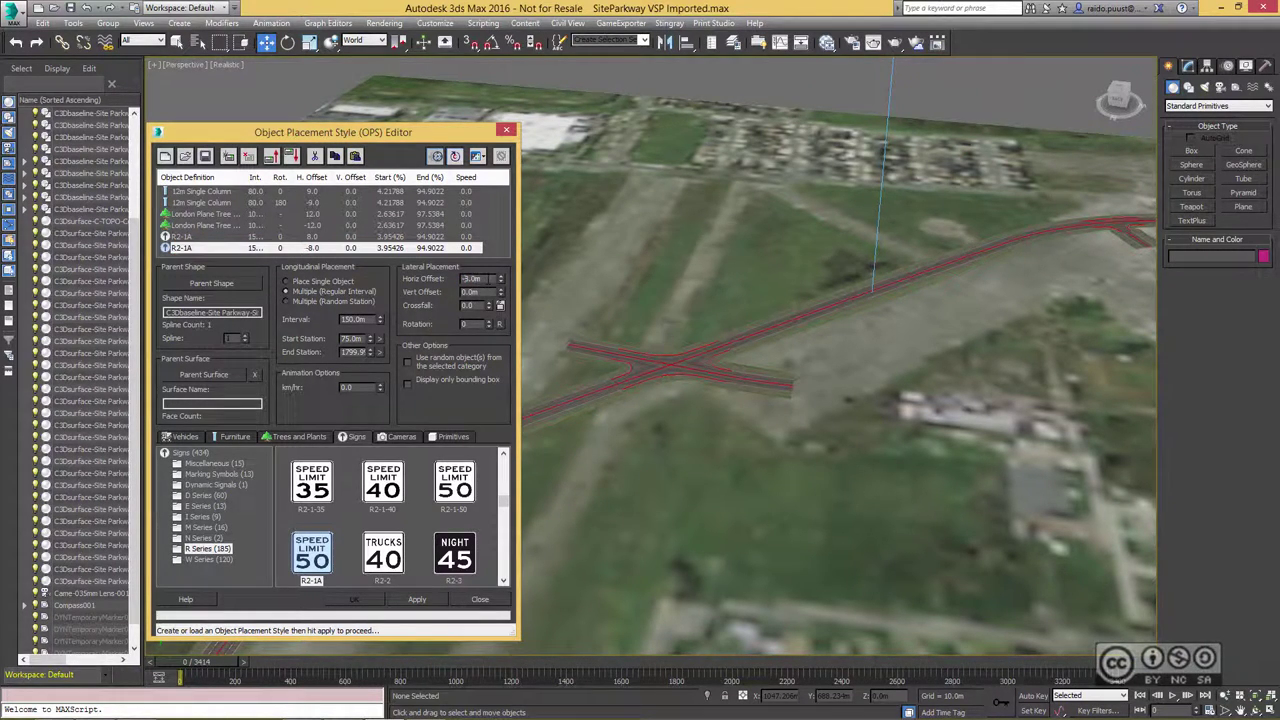
{"action": "left_click", "coordinate": [466, 324]}
{"action": "type", "text": "180"}
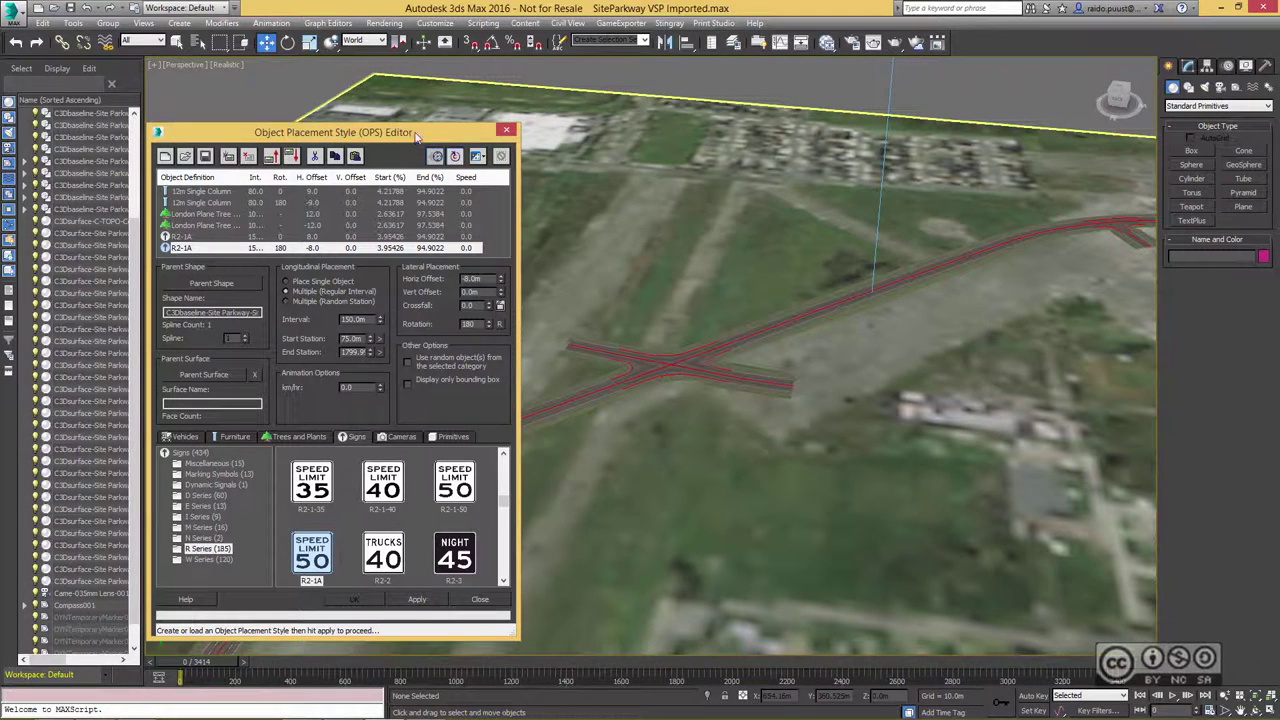
Apply the style to place the 106 objects and close without saving it.
{"action": "left_click", "coordinate": [417, 600]}
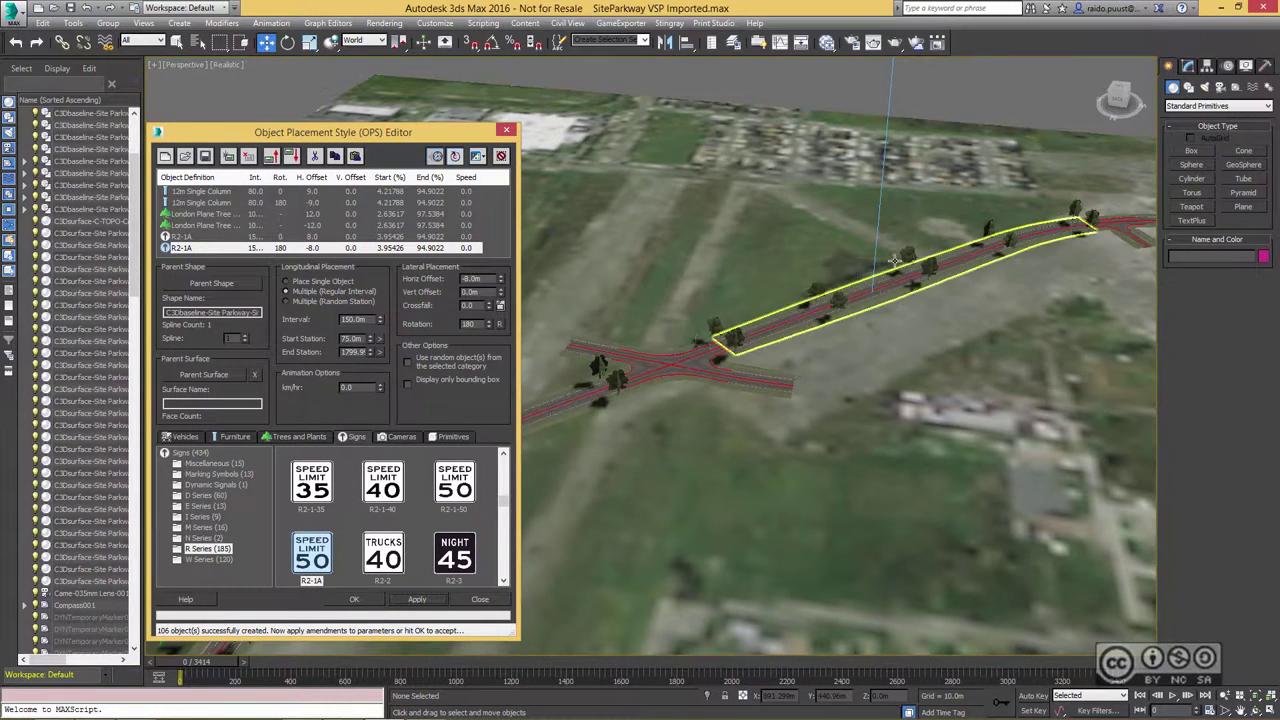
{"action": "left_click", "coordinate": [354, 599]}
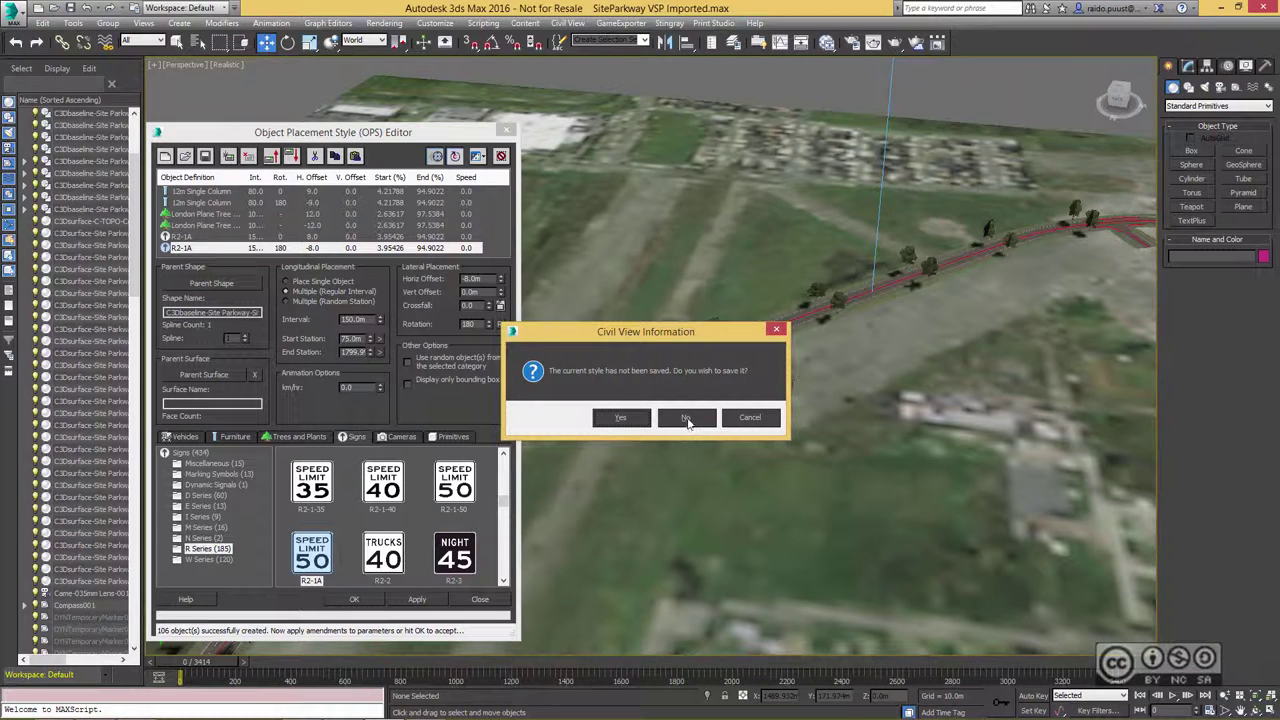
{"action": "left_click", "coordinate": [687, 420]}
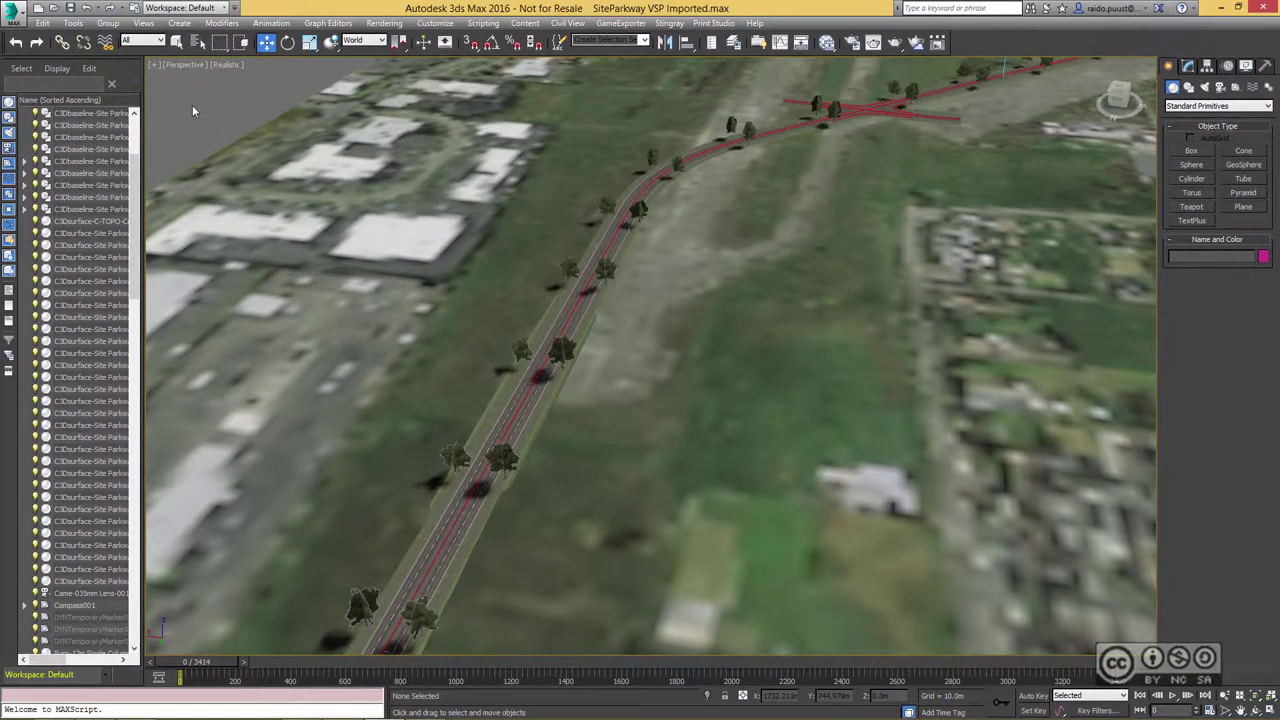
Play the drive through the road camera view and scrub ahead to frame 450.
{"action": "key", "text": "c"}
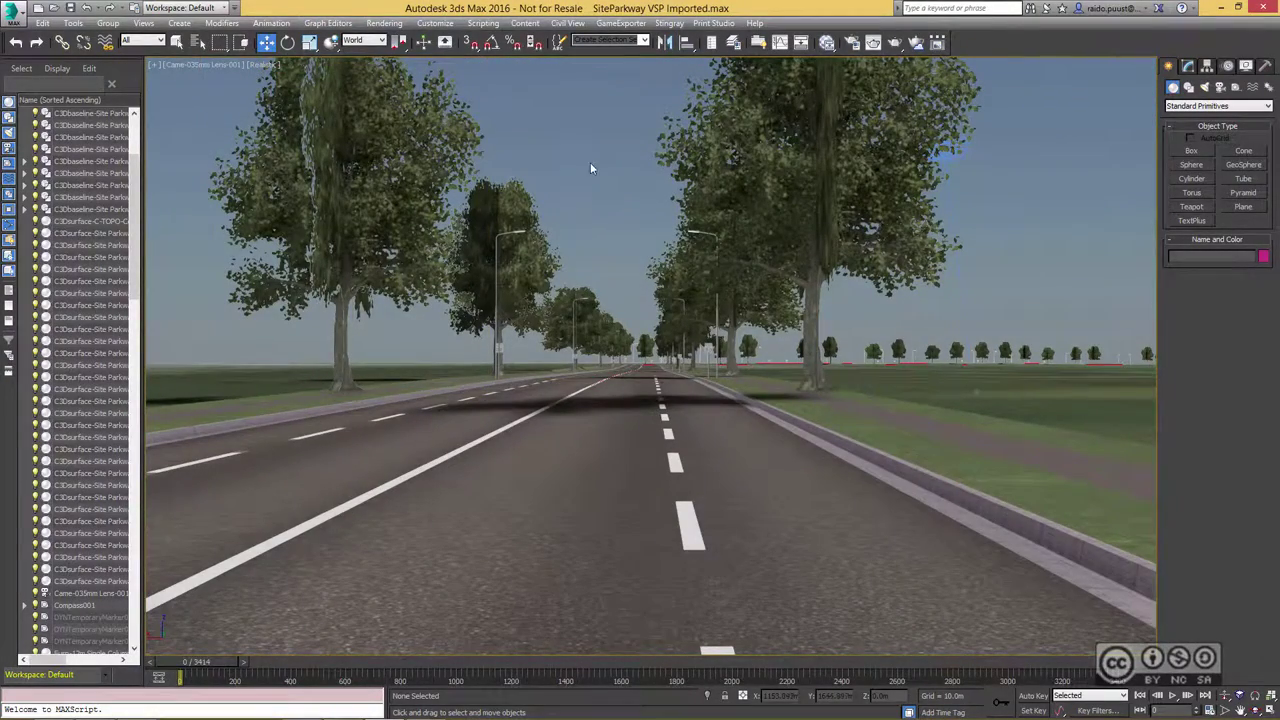
{"action": "key", "text": "slash"}
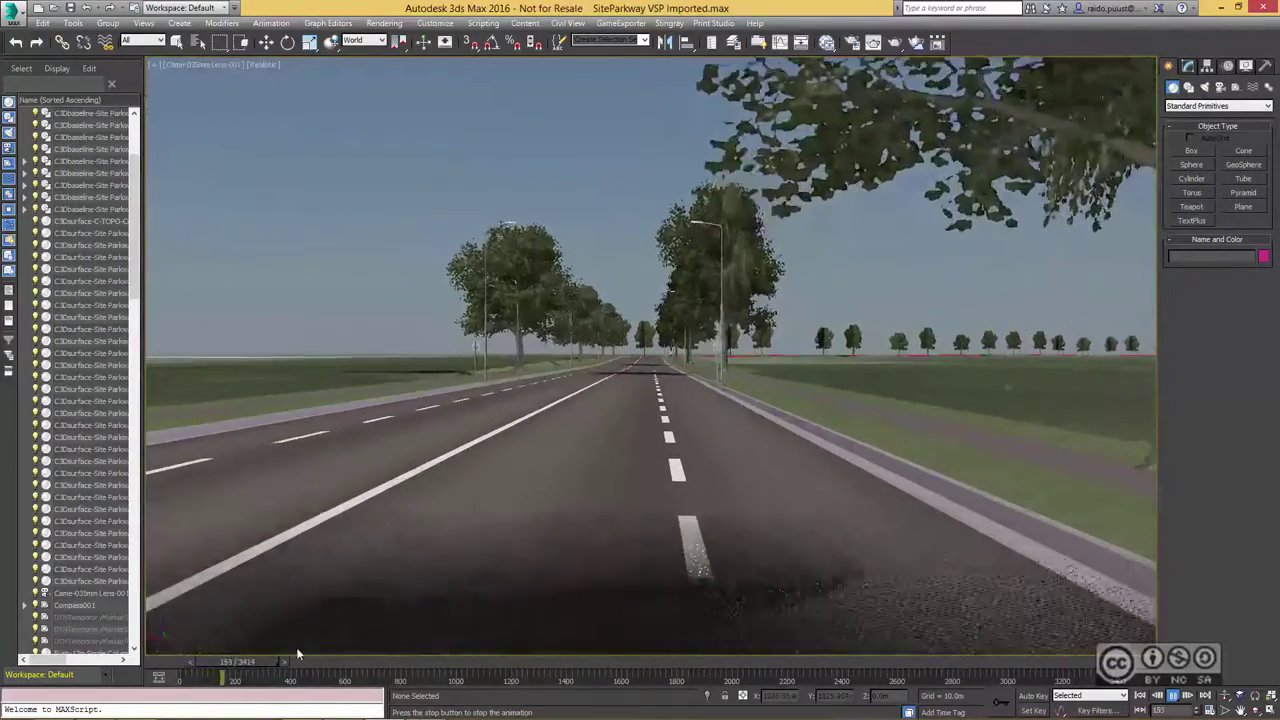
{"action": "mouse_move", "coordinate": [296, 662]}
{"action": "left_mouse_down"}
{"action": "mouse_move", "coordinate": [559, 705]}
{"action": "mouse_move", "coordinate": [205, 656]}
{"action": "left_mouse_up"}
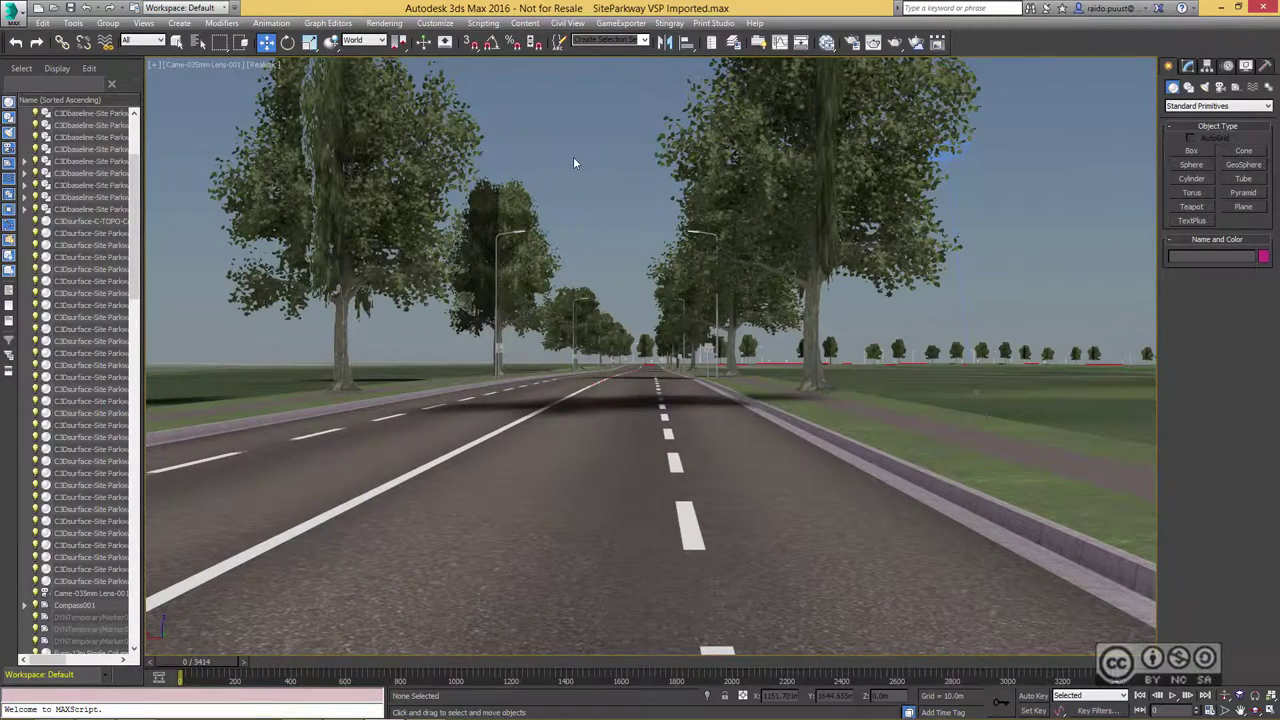
{"action": "left_click", "coordinate": [567, 24]}
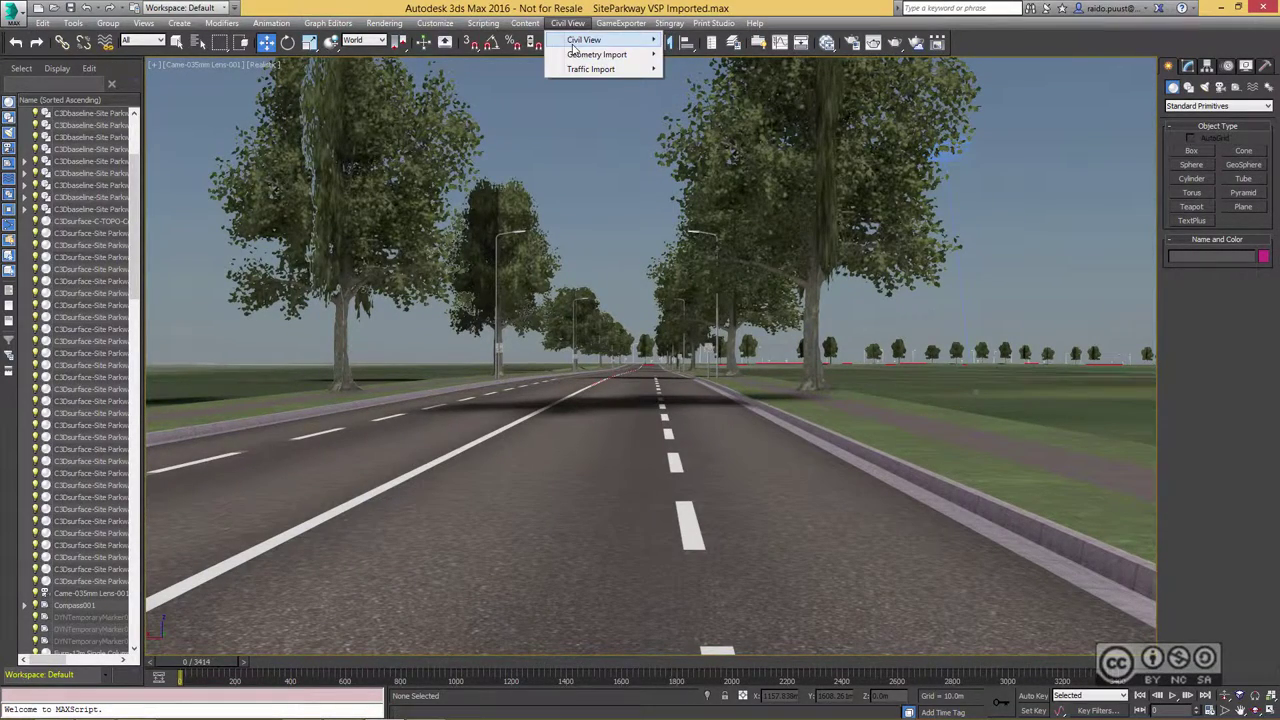
{"action": "mouse_move", "coordinate": [597, 40]}
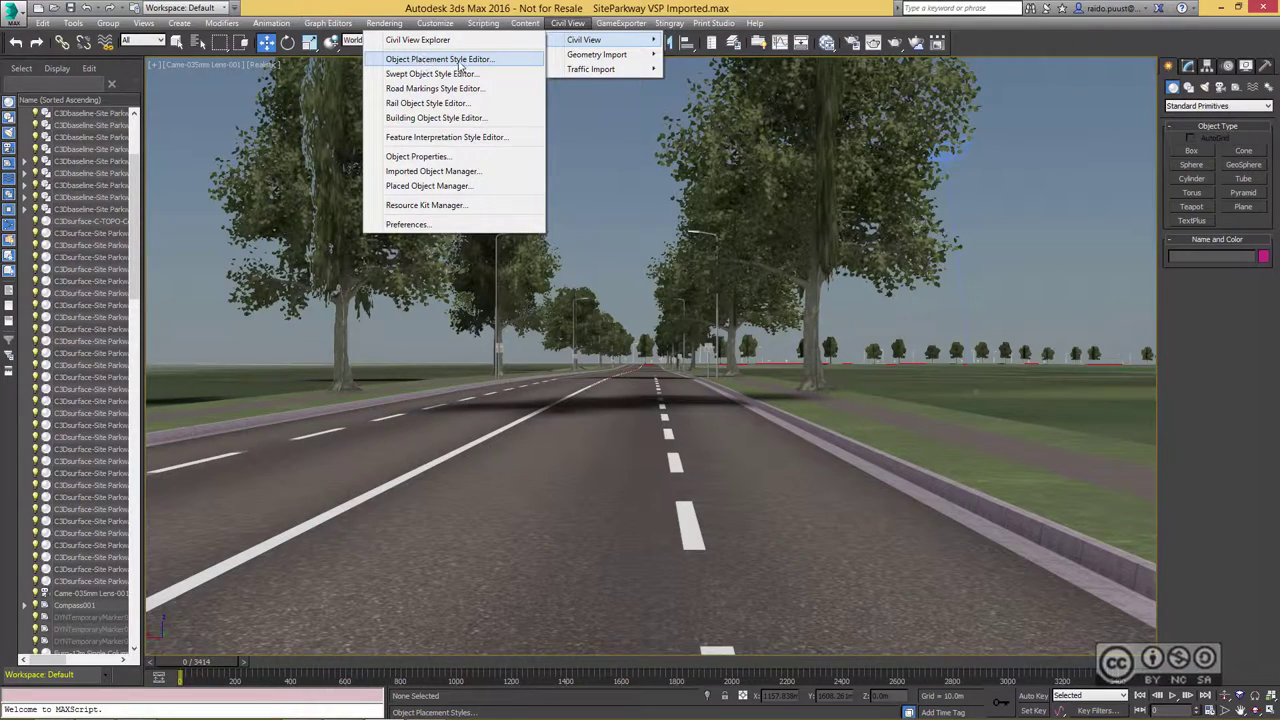
Create a new placement style parented to the parkway baseline and the 7308-face Site Parkway region surface.
{"action": "left_click", "coordinate": [430, 59]}
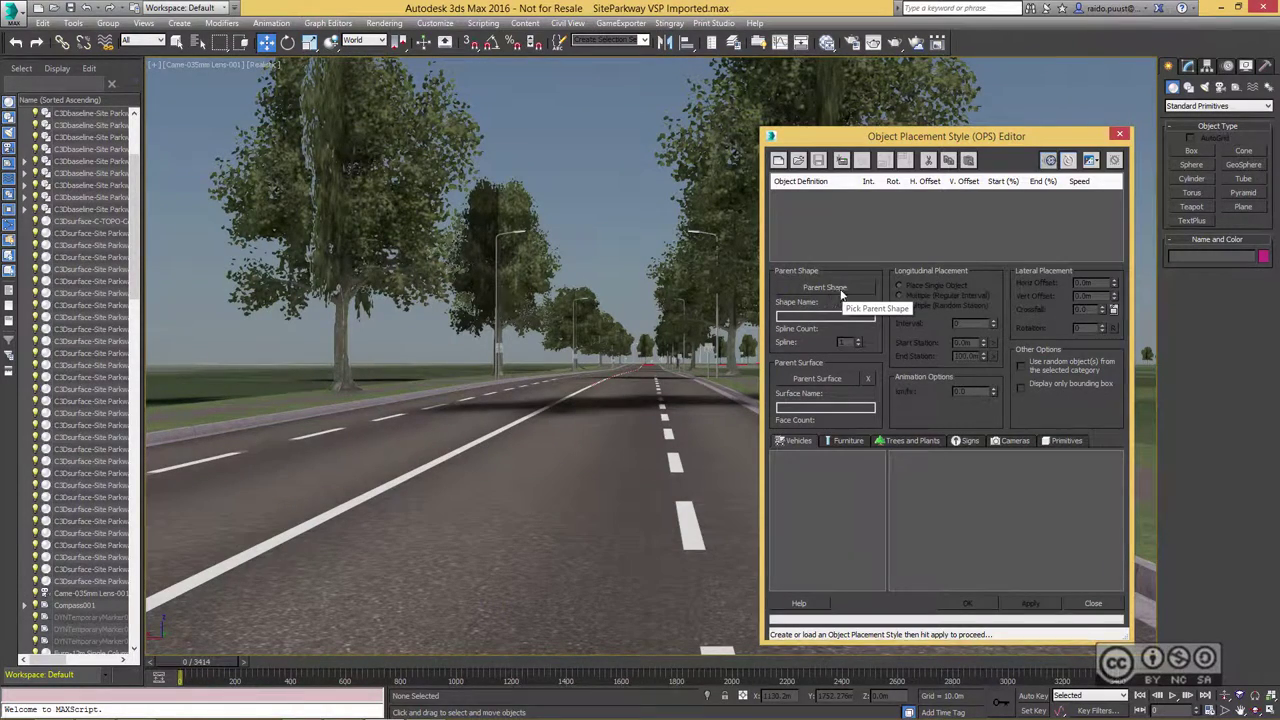
{"action": "left_click", "coordinate": [837, 288]}
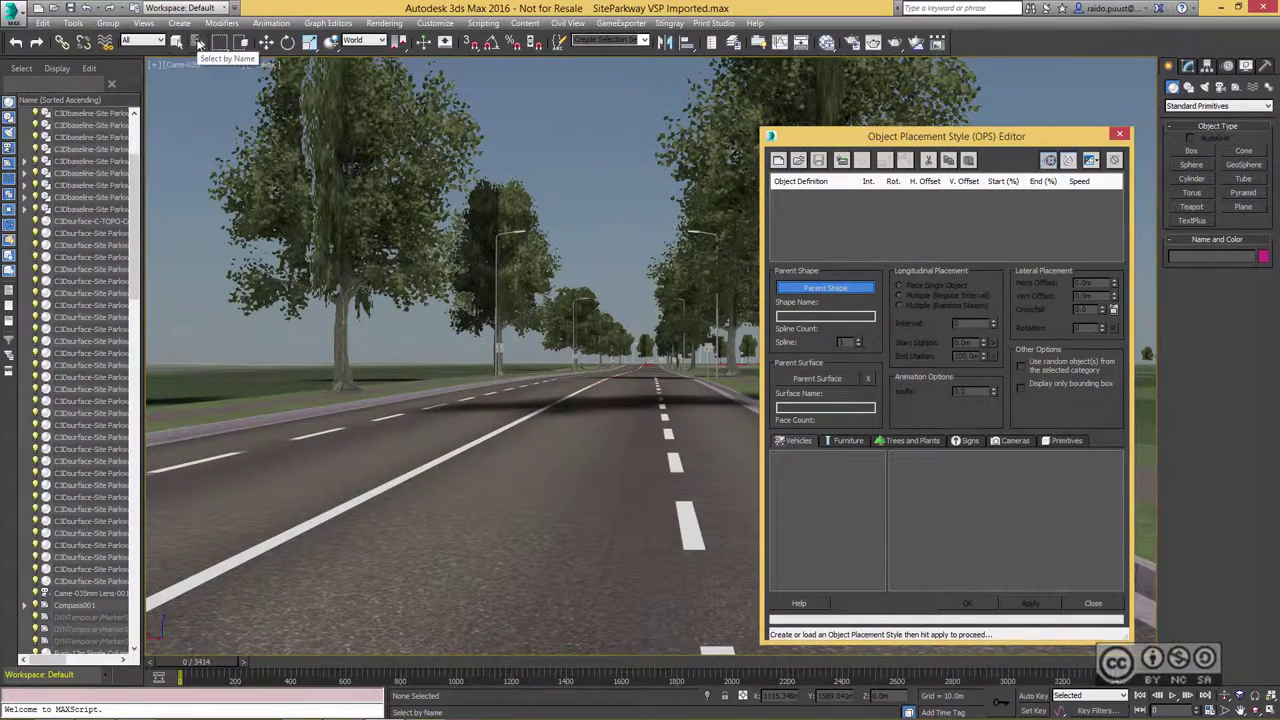
{"action": "left_click", "coordinate": [197, 44]}
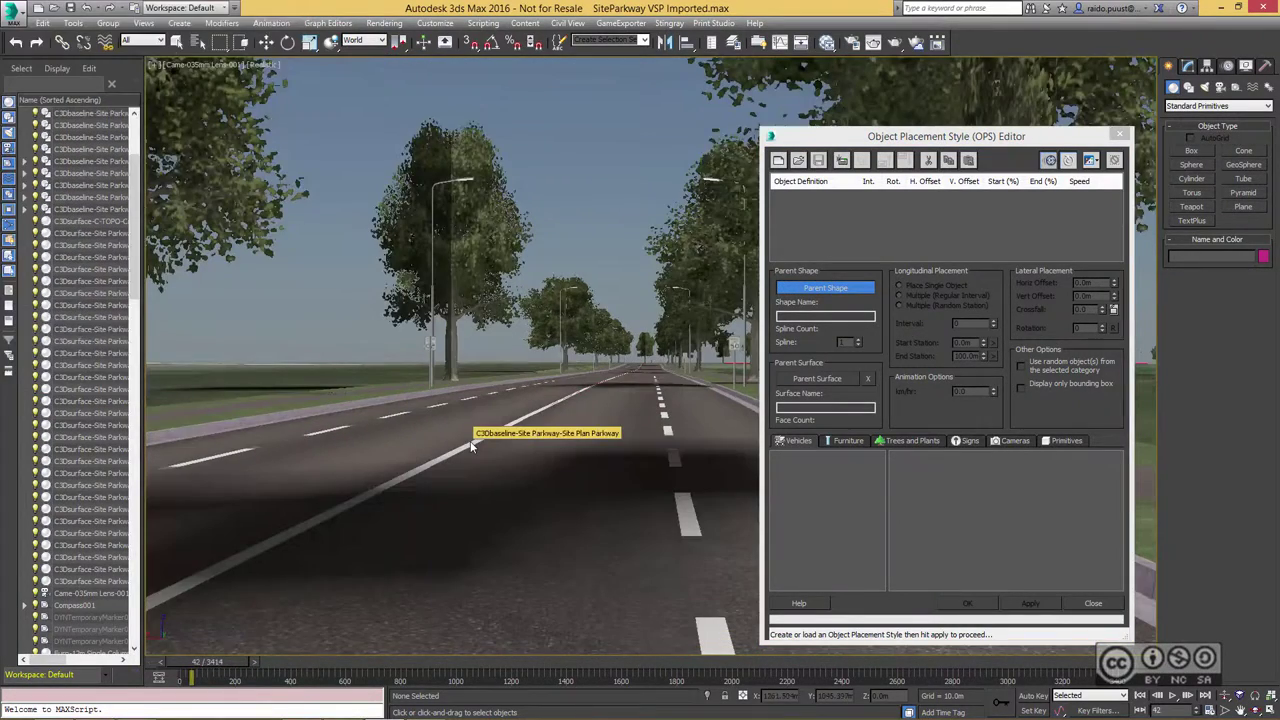
{"action": "left_click", "coordinate": [472, 446]}
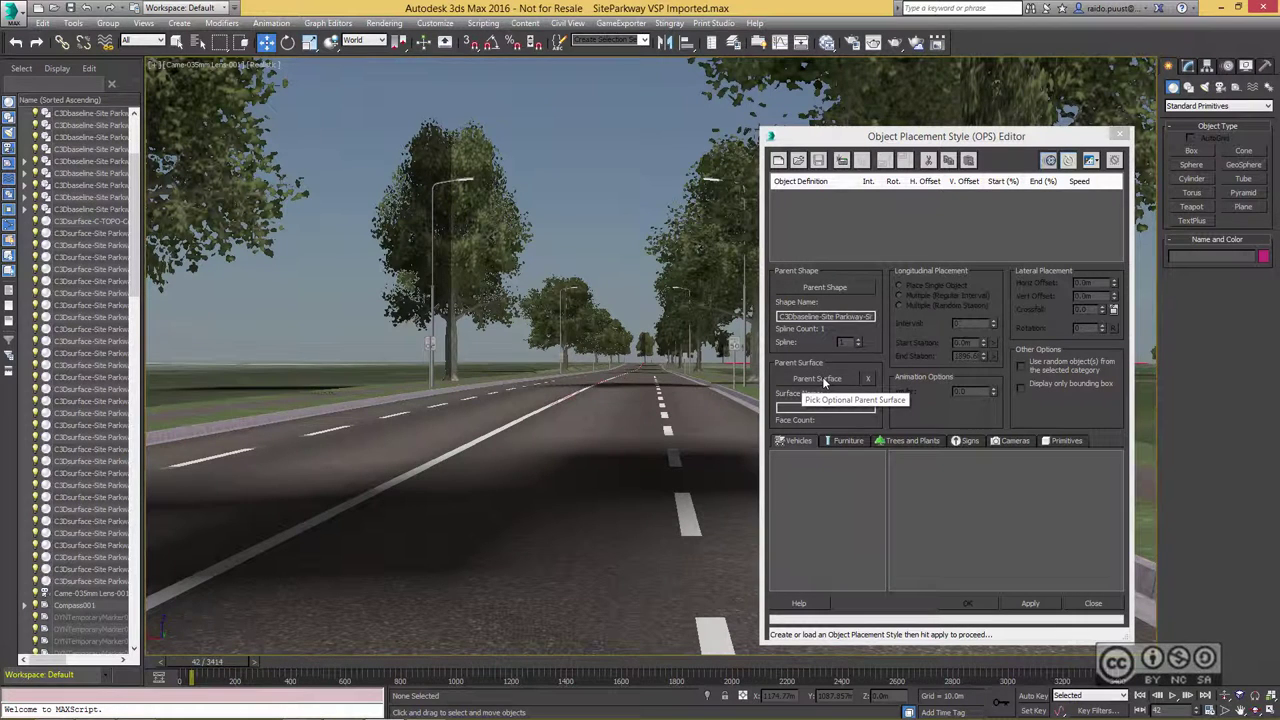
{"action": "left_click", "coordinate": [824, 381]}
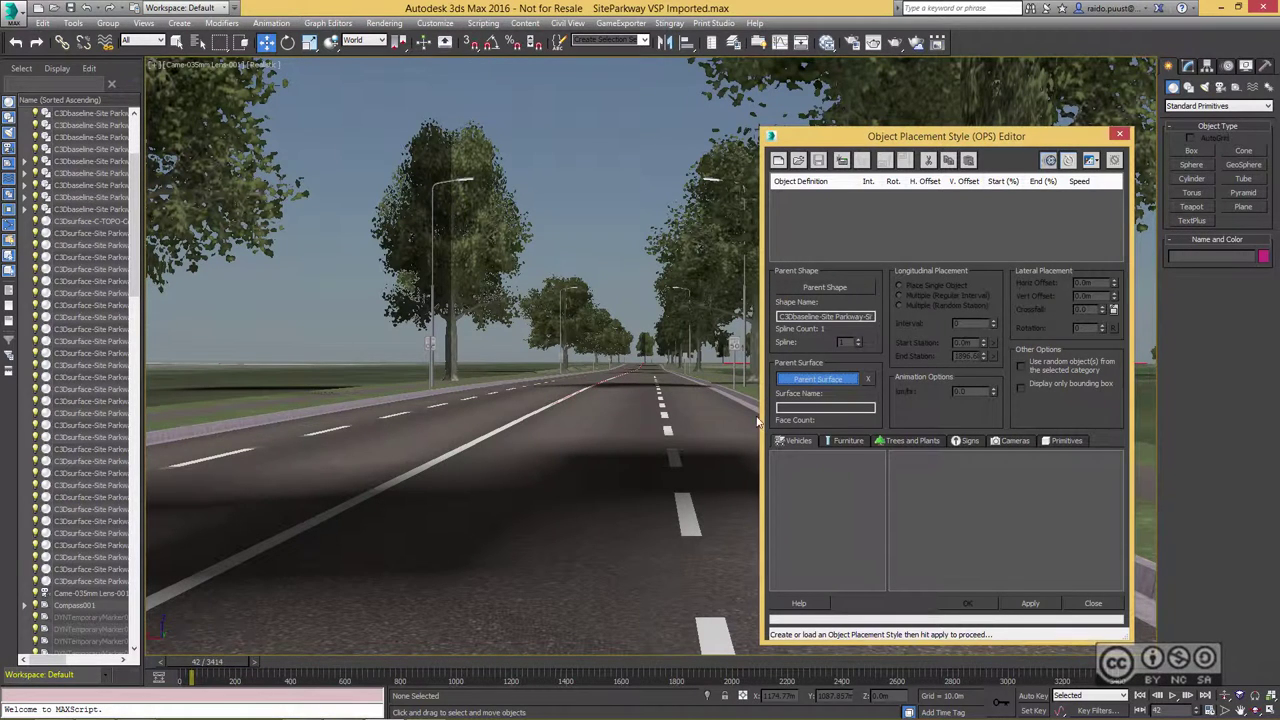
{"action": "left_click", "coordinate": [571, 513]}
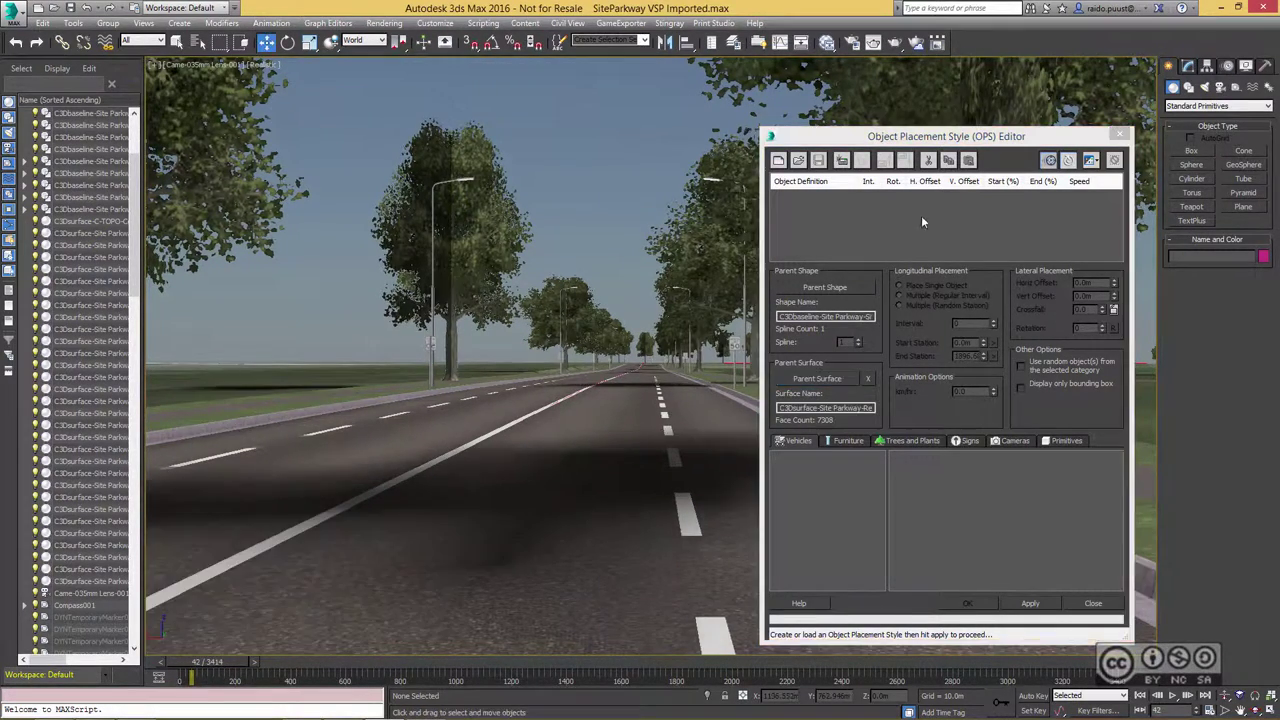
Add a Cars element at random stations with a 2 m horizontal offset and 65 km/h speed.
{"action": "left_click", "coordinate": [842, 163]}
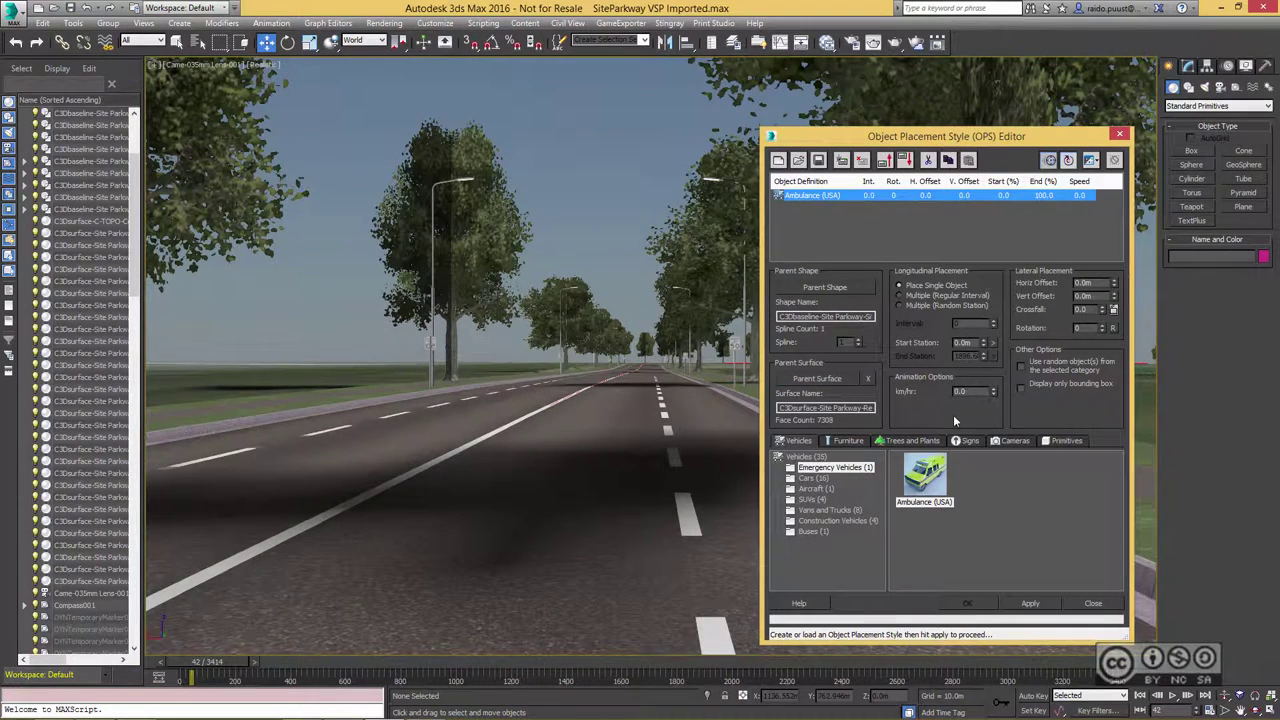
{"action": "left_click", "coordinate": [900, 304]}
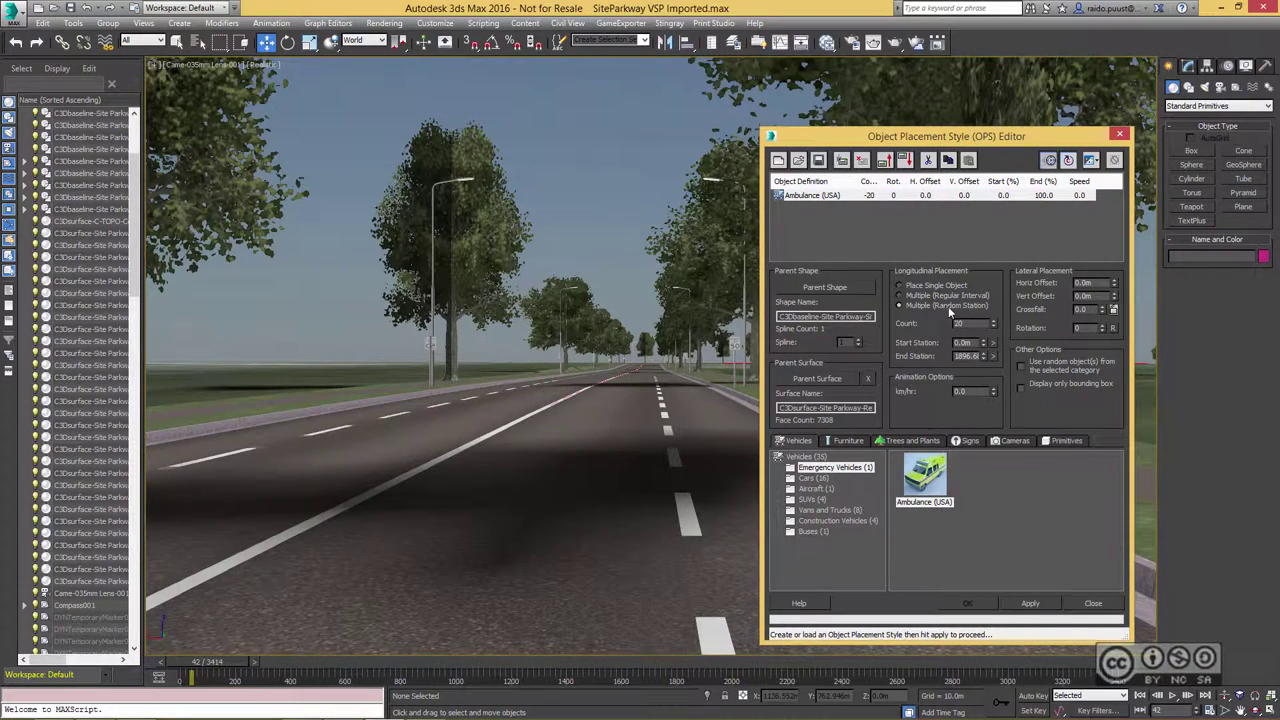
{"action": "left_click", "coordinate": [813, 478]}
{"action": "left_click", "coordinate": [1084, 283]}
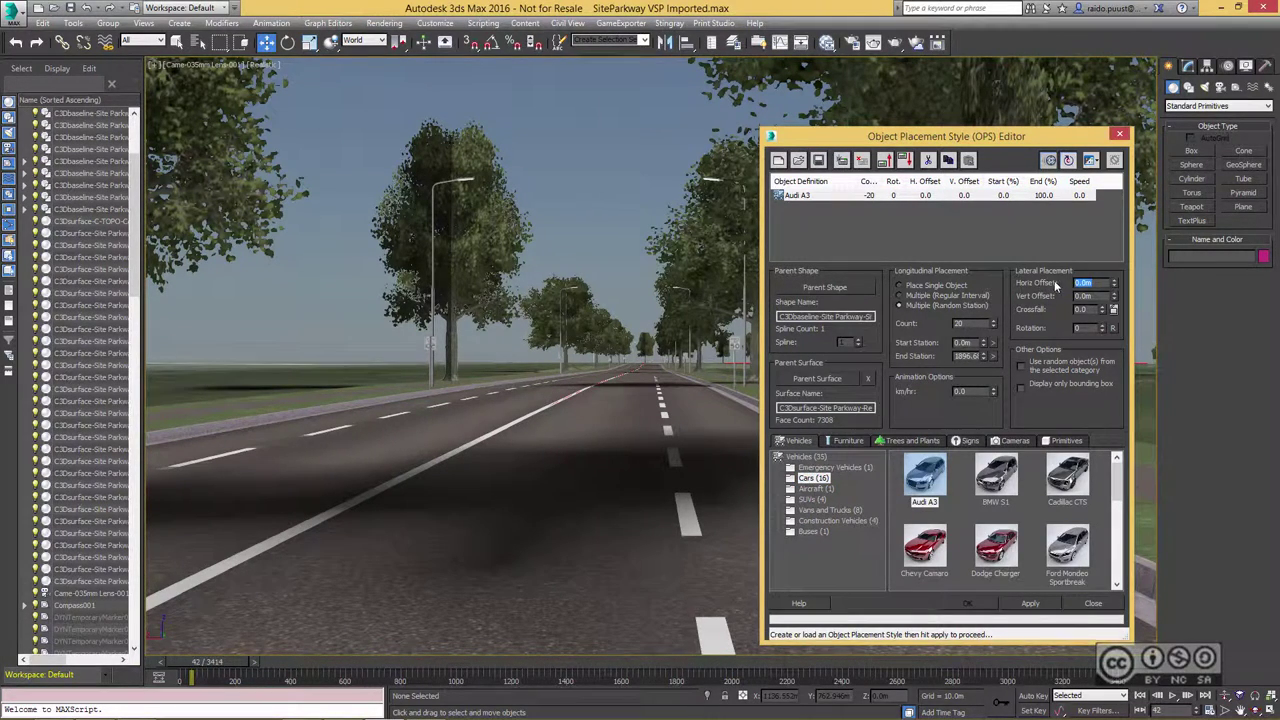
{"action": "type", "text": "2"}
{"action": "key", "text": "Tab"}
{"action": "type", "text": "65"}
{"action": "key", "text": "Return"}
Use random car models, apply the 20 cars, and close the editor without saving the style.
{"action": "left_click", "coordinate": [968, 325]}
{"action": "left_click", "coordinate": [1021, 365]}
{"action": "left_click", "coordinate": [1028, 605]}
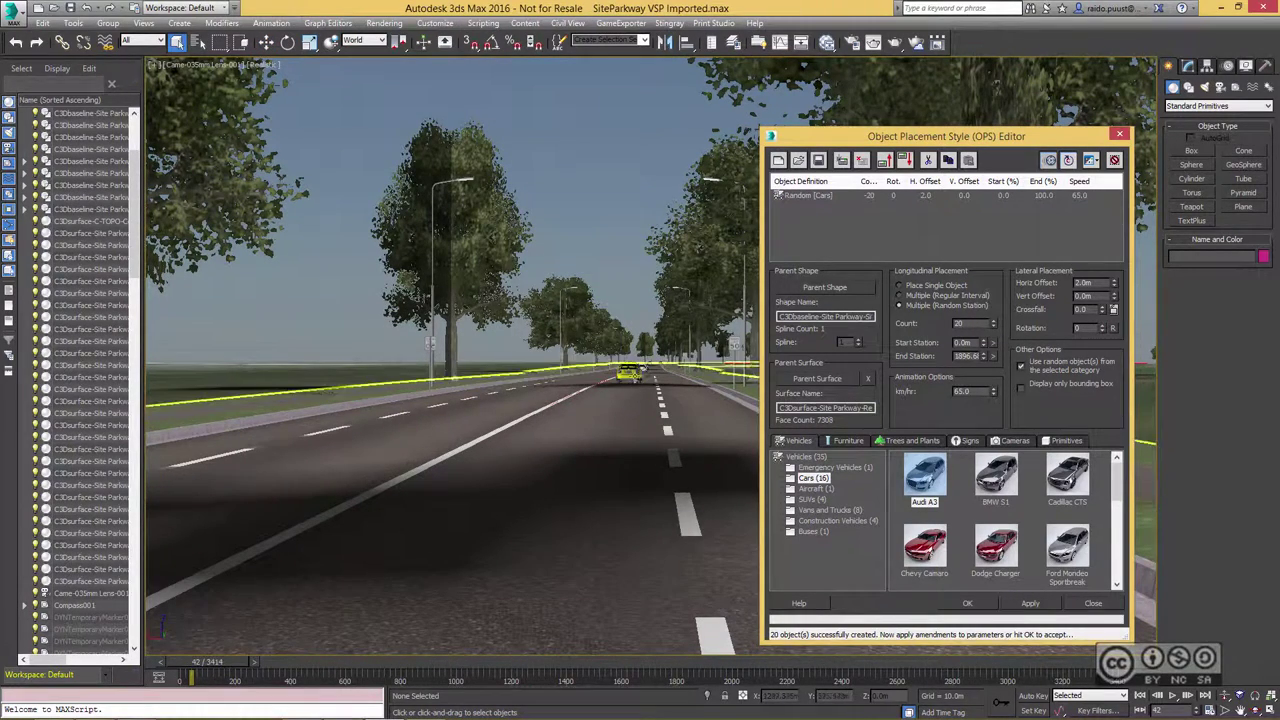
{"action": "left_click", "coordinate": [968, 604]}
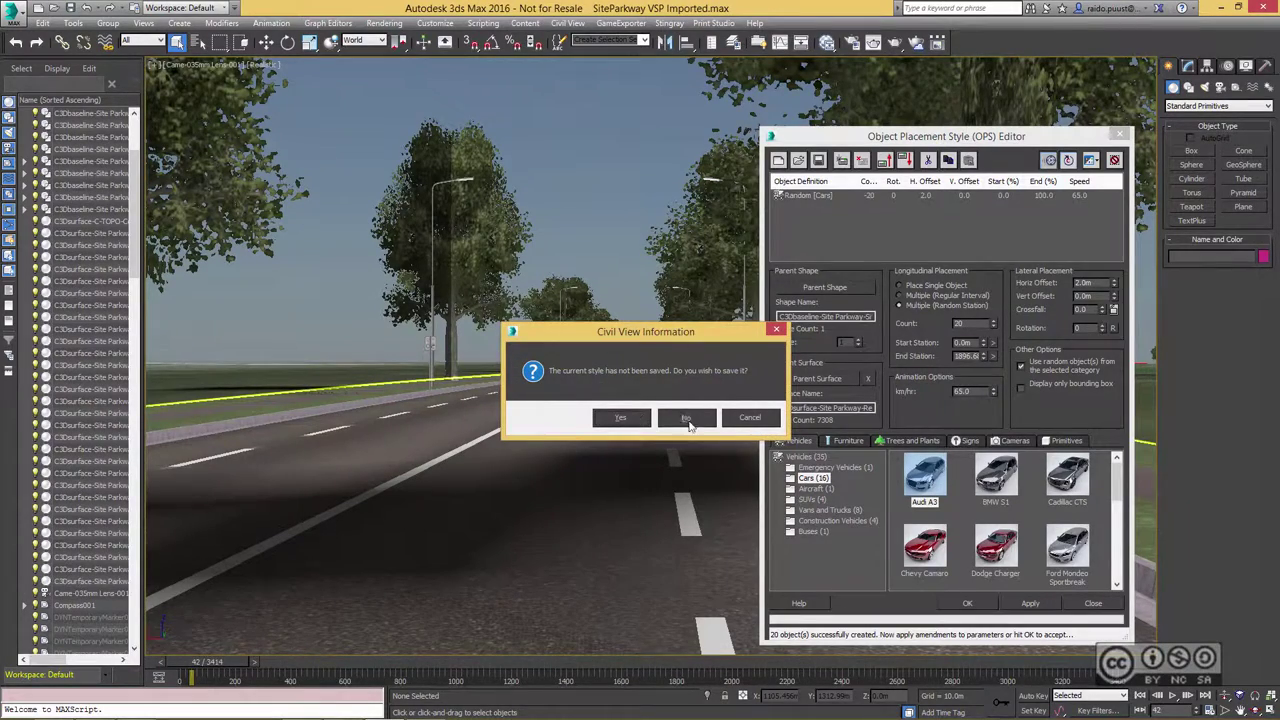
{"action": "left_click", "coordinate": [686, 418]}
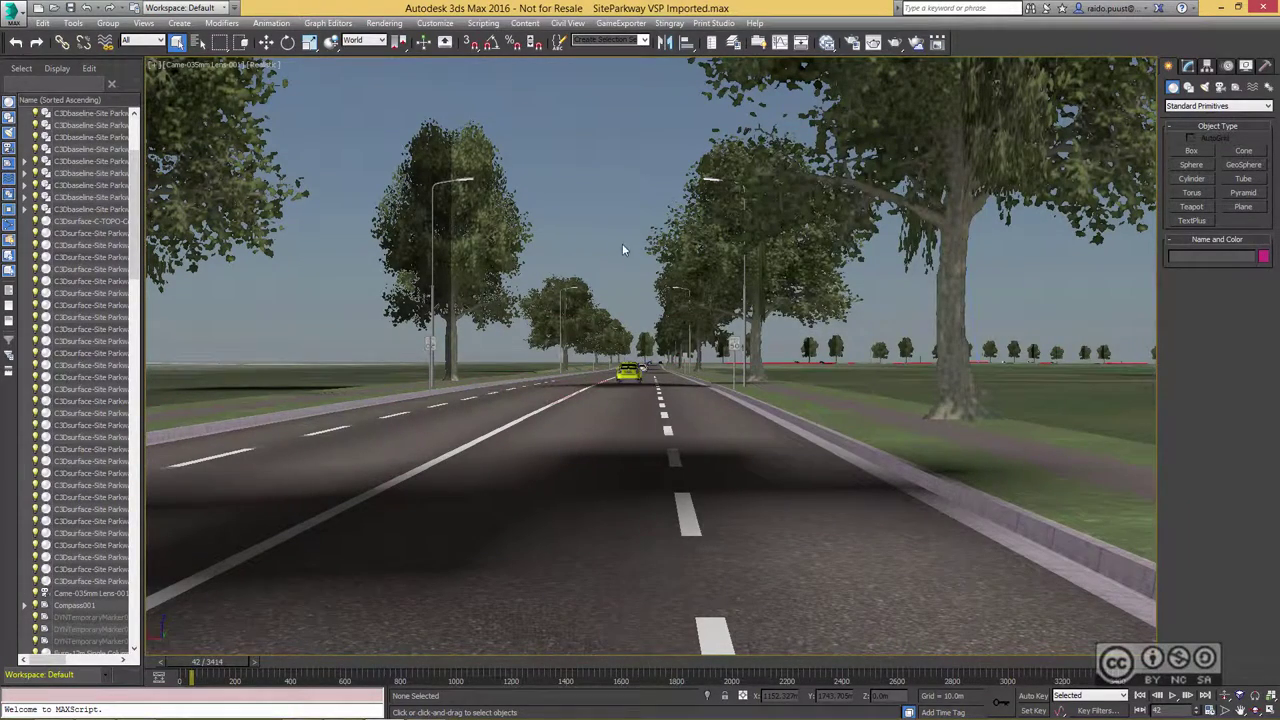
{"action": "left_click", "coordinate": [611, 244]}
{"action": "middle_click_drag", "start_coordinate": [616, 263], "coordinate": [397, 465], "text": "alt"}
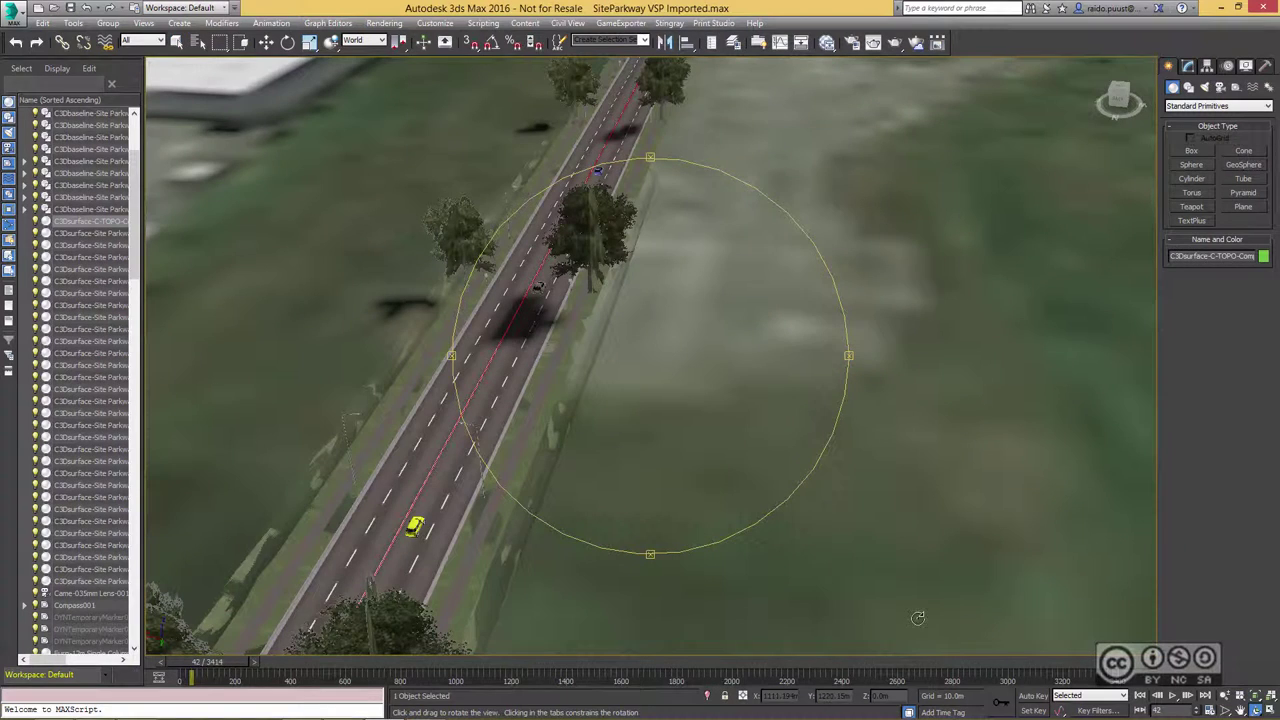
{"action": "left_click_drag", "start_coordinate": [218, 658], "coordinate": [318, 668]}
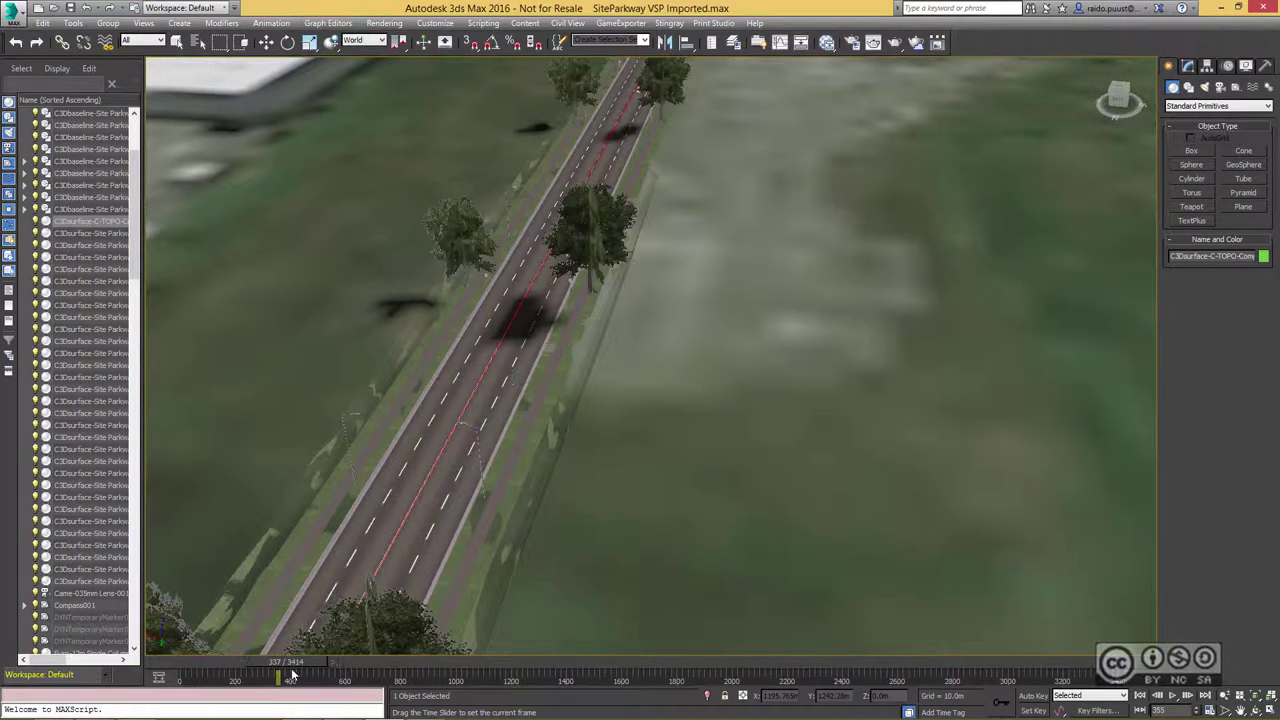
{"action": "left_click_drag", "start_coordinate": [318, 668], "coordinate": [182, 668]}
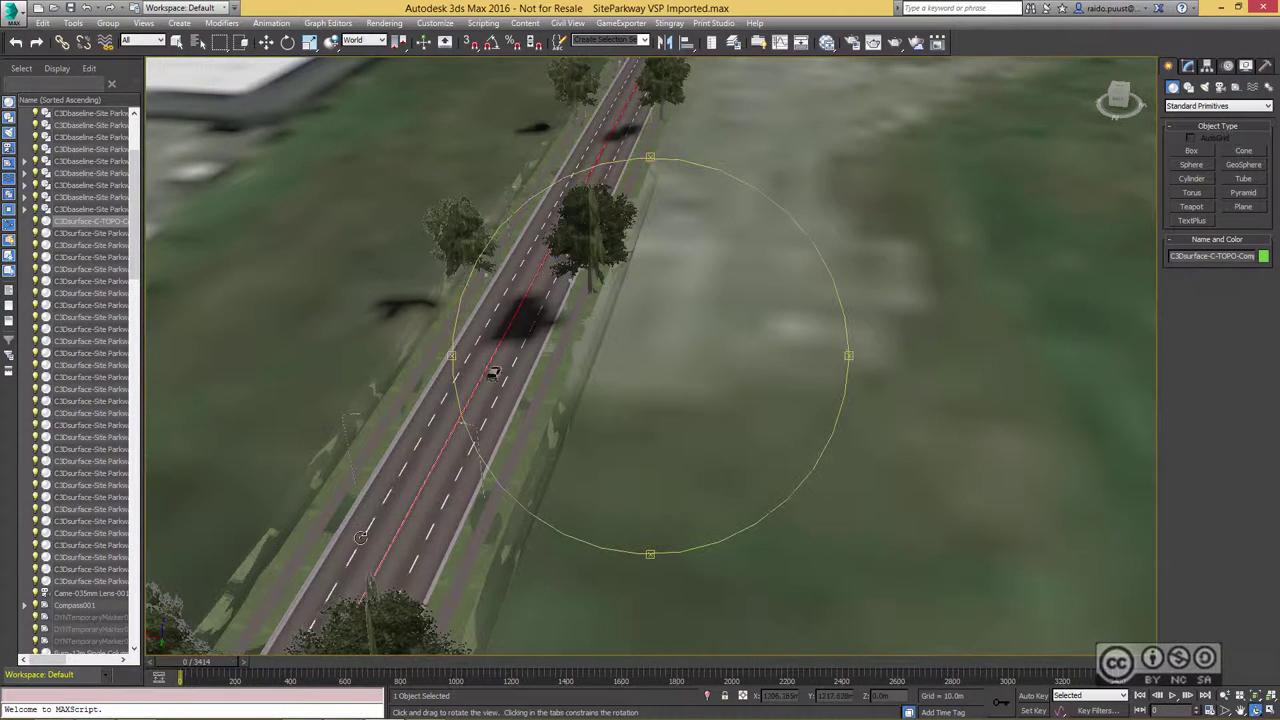
{"action": "left_click", "coordinate": [181, 64]}
{"action": "left_click", "coordinate": [126, 82]}
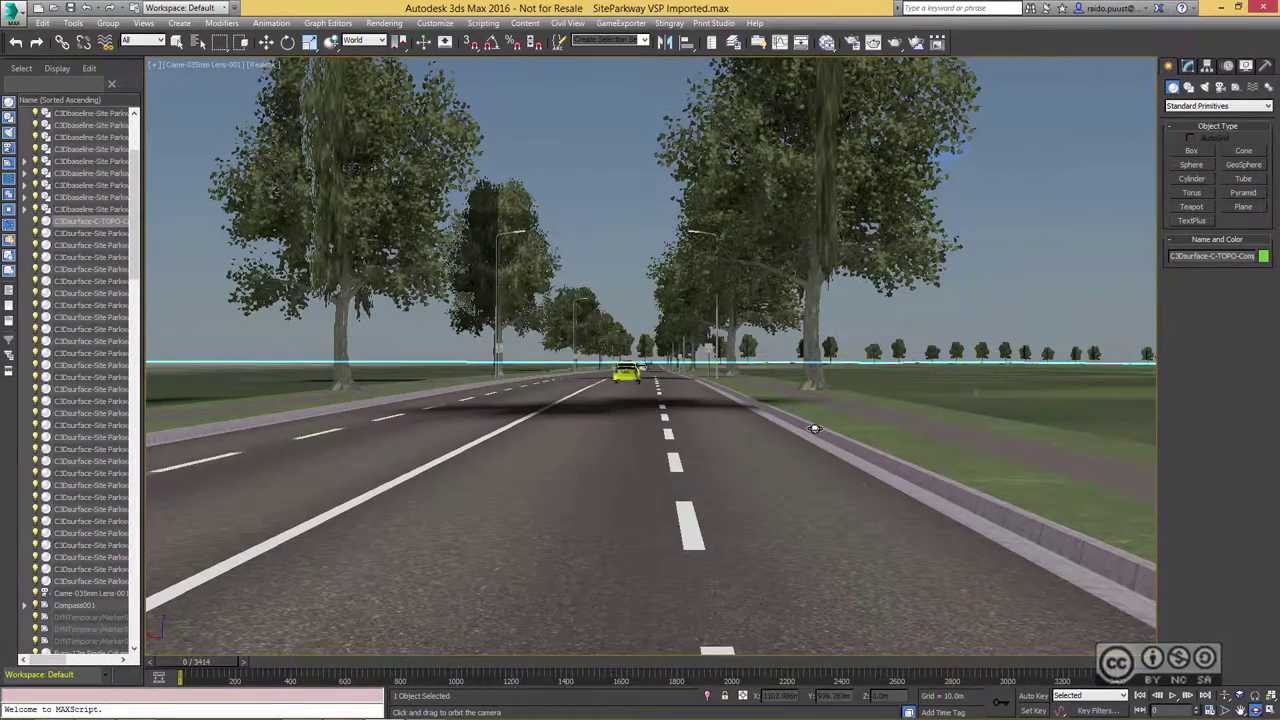
{"action": "left_click", "coordinate": [1174, 696]}
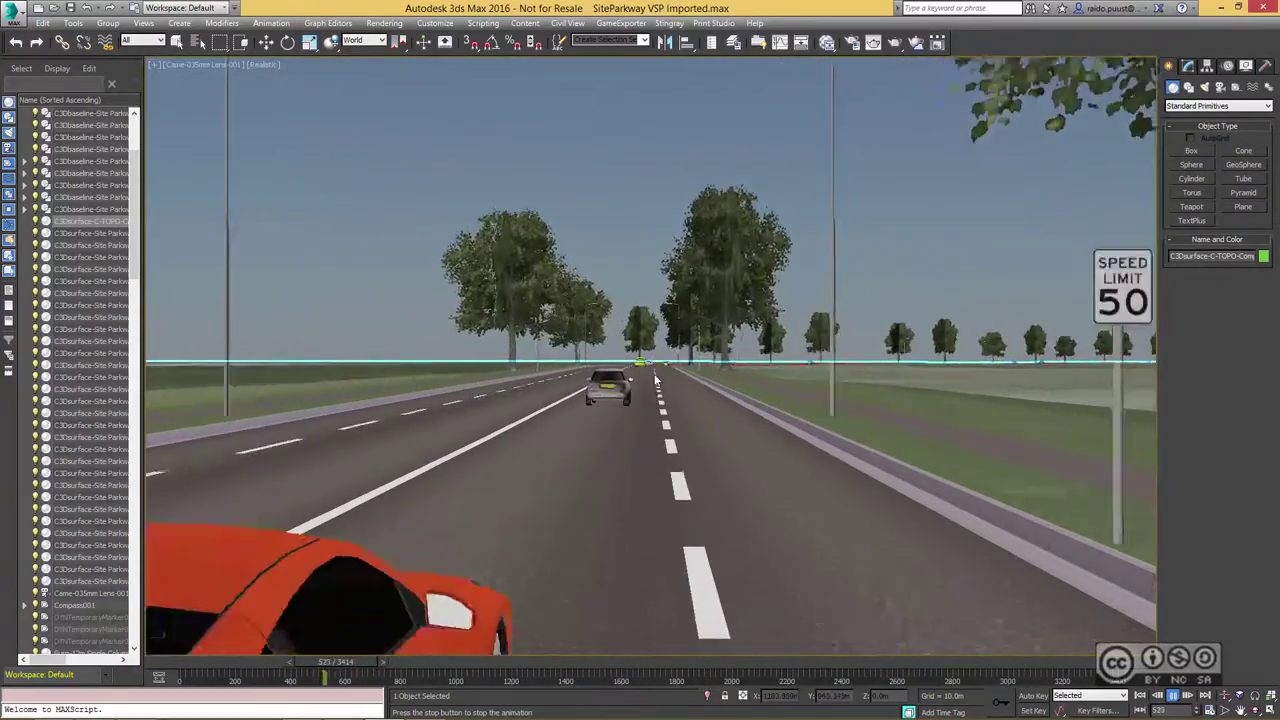
{"action": "left_click_drag", "start_coordinate": [350, 665], "coordinate": [180, 662]}
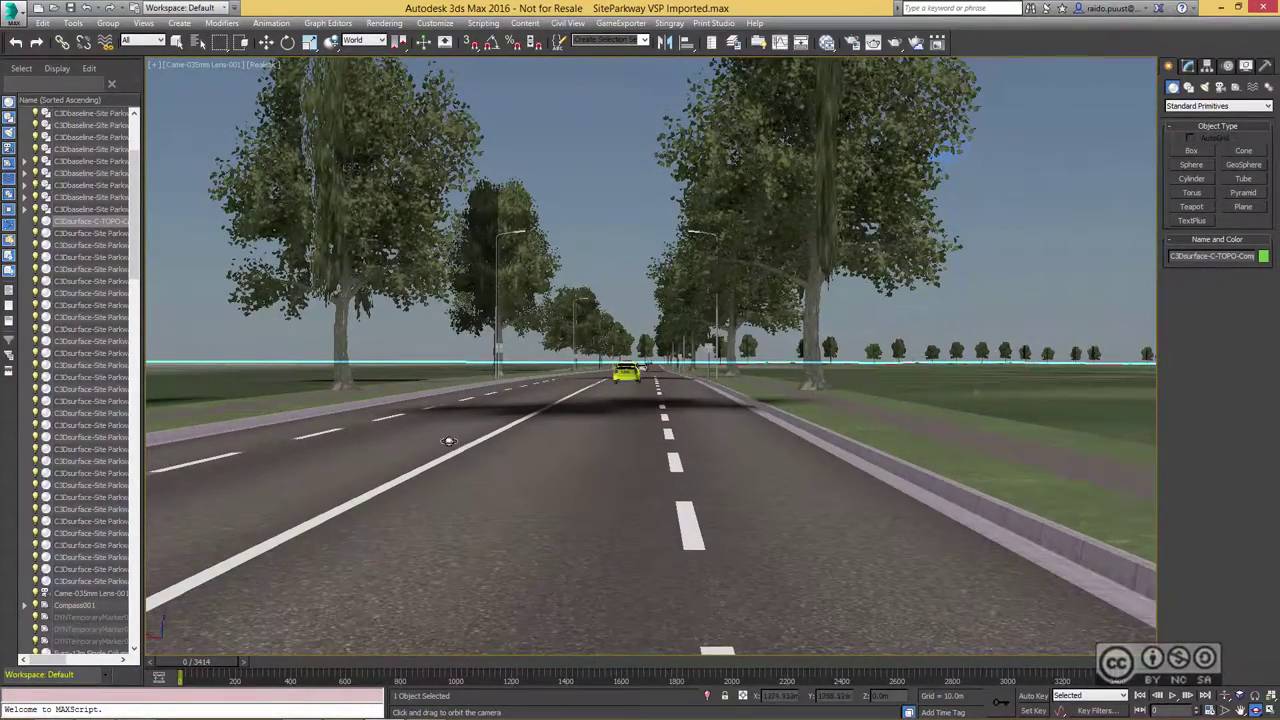
Start a new placement style parented to the road baseline and the road surface.
{"action": "left_click", "coordinate": [573, 24]}
{"action": "mouse_move", "coordinate": [585, 40]}
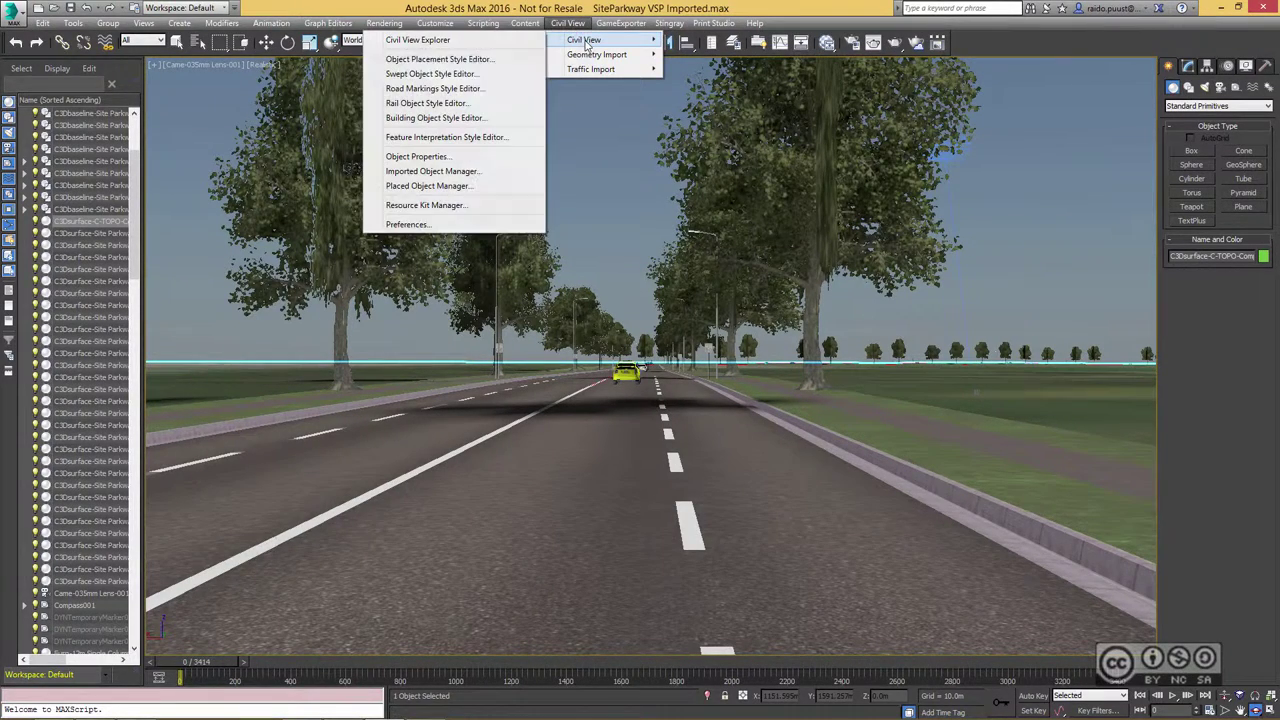
{"action": "left_click", "coordinate": [439, 60]}
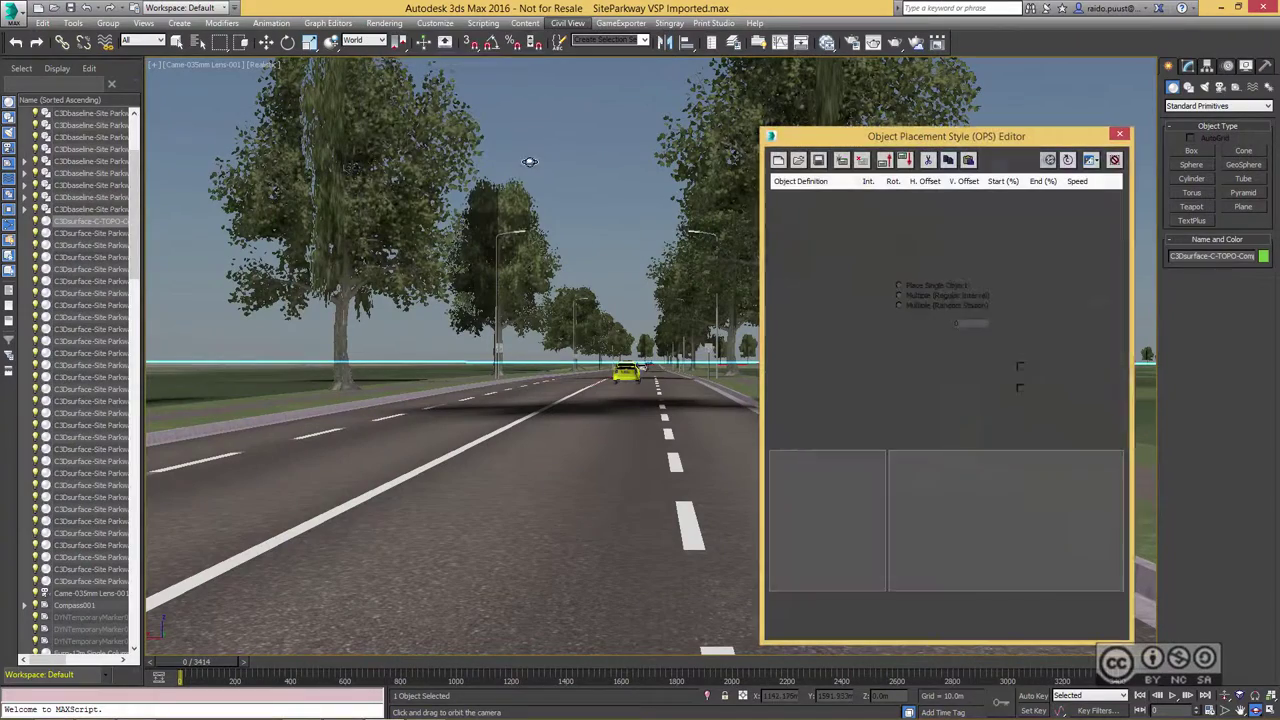
{"action": "left_click", "coordinate": [812, 288]}
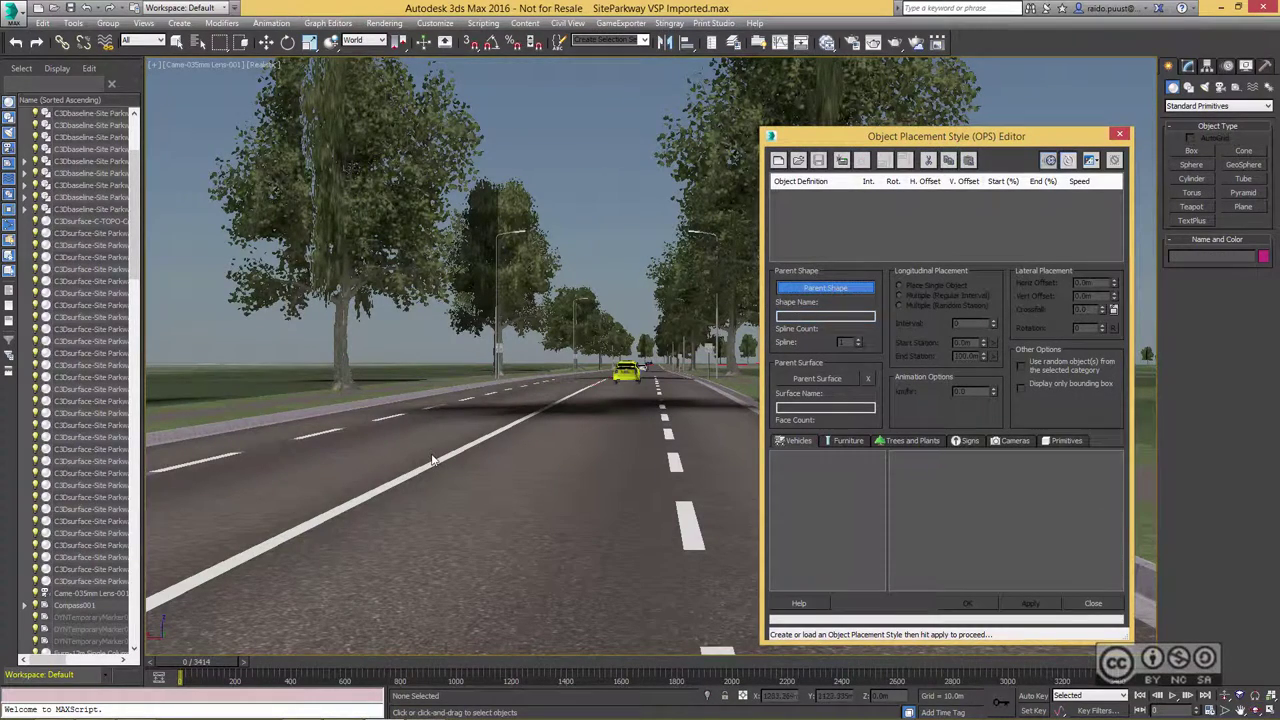
{"action": "left_click", "coordinate": [571, 392]}
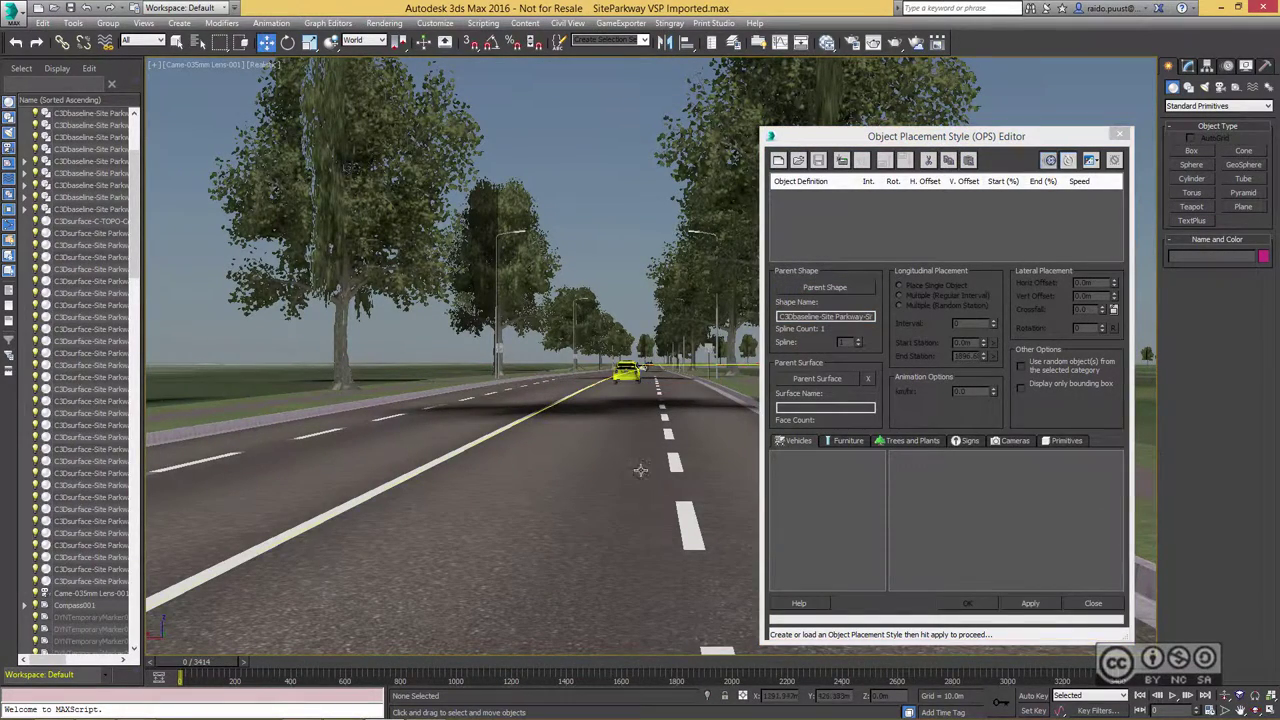
{"action": "left_click", "coordinate": [810, 378]}
{"action": "left_click", "coordinate": [545, 488]}
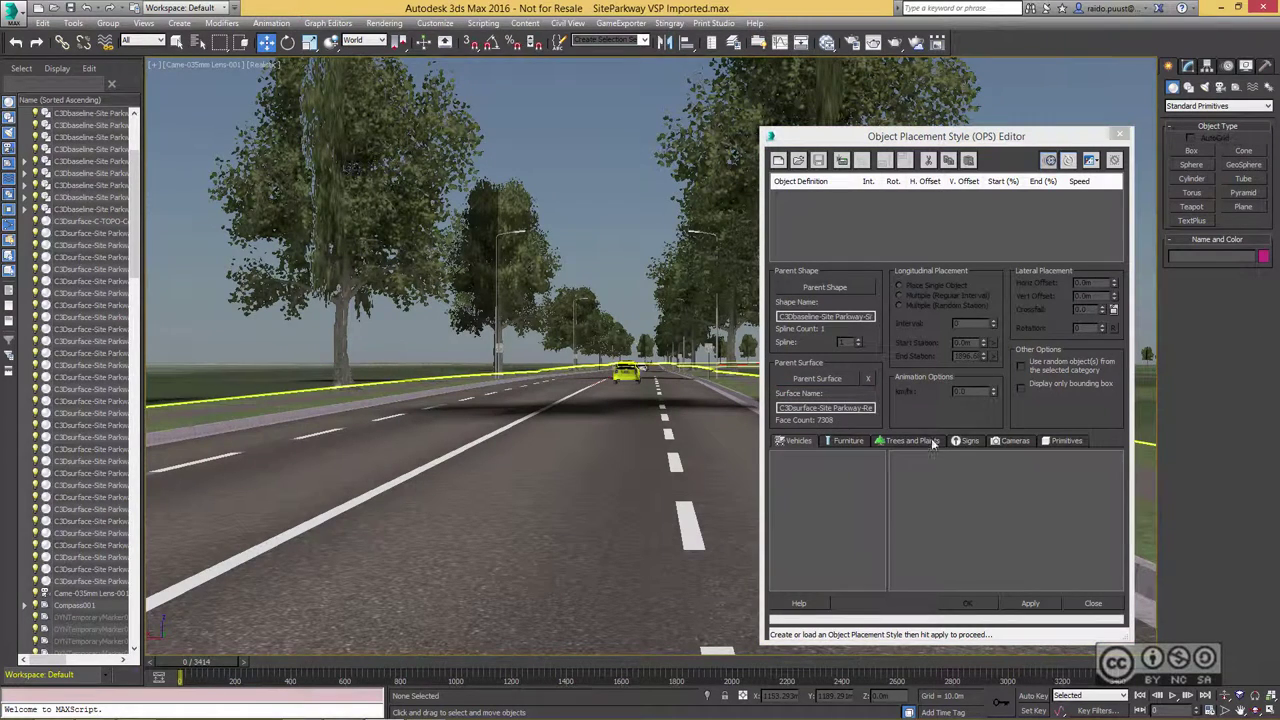
Add 10 random SUVs at random stations with a -2 m offset and apply them.
{"action": "left_click", "coordinate": [843, 161]}
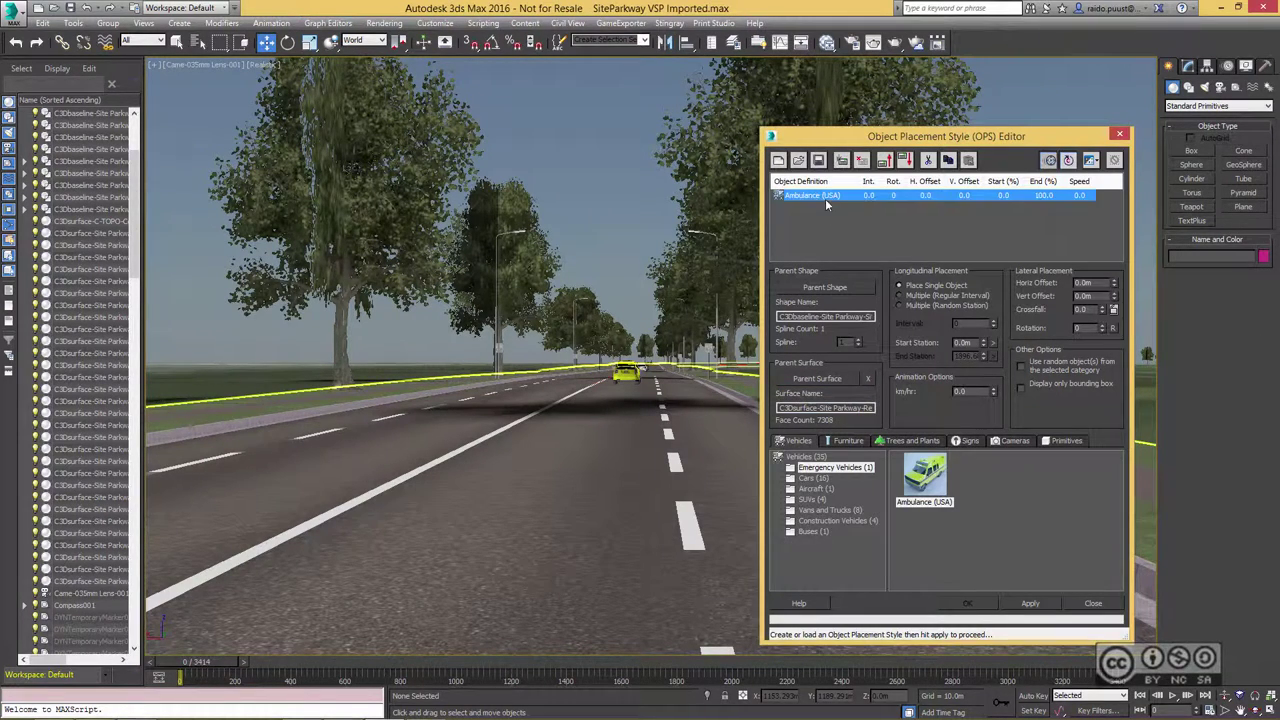
{"action": "left_click", "coordinate": [812, 499]}
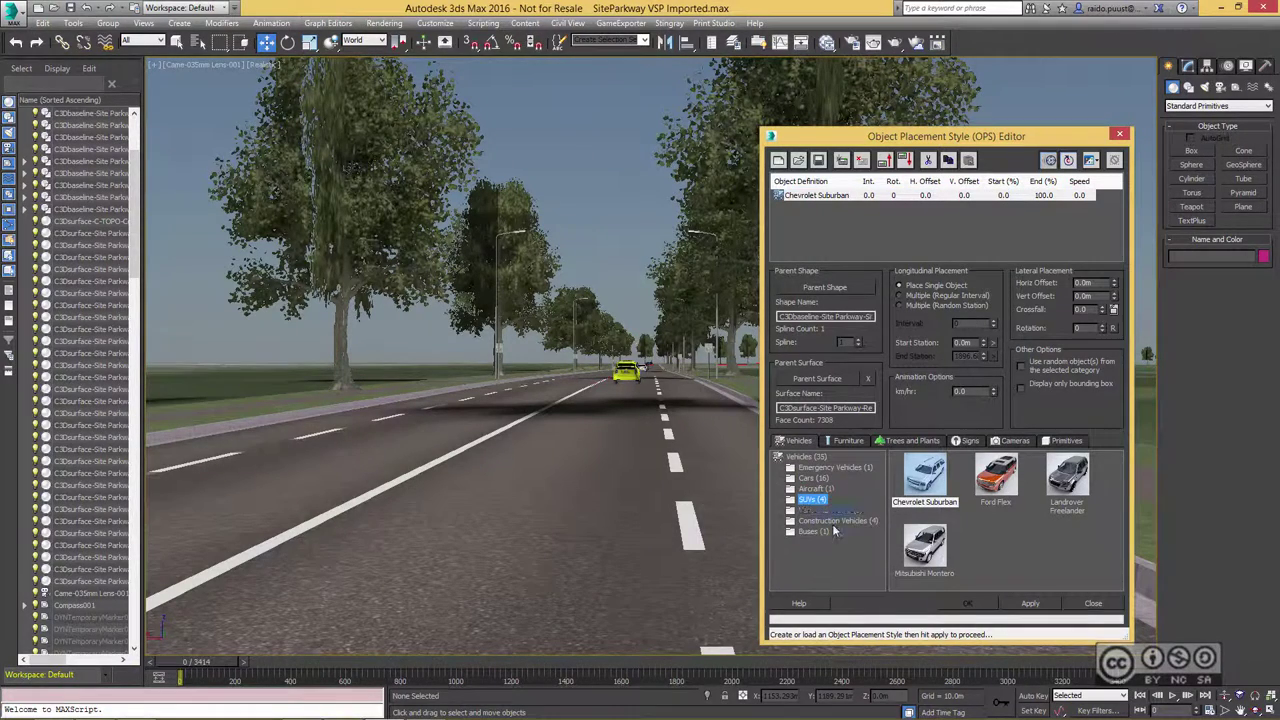
{"action": "left_click", "coordinate": [899, 305]}
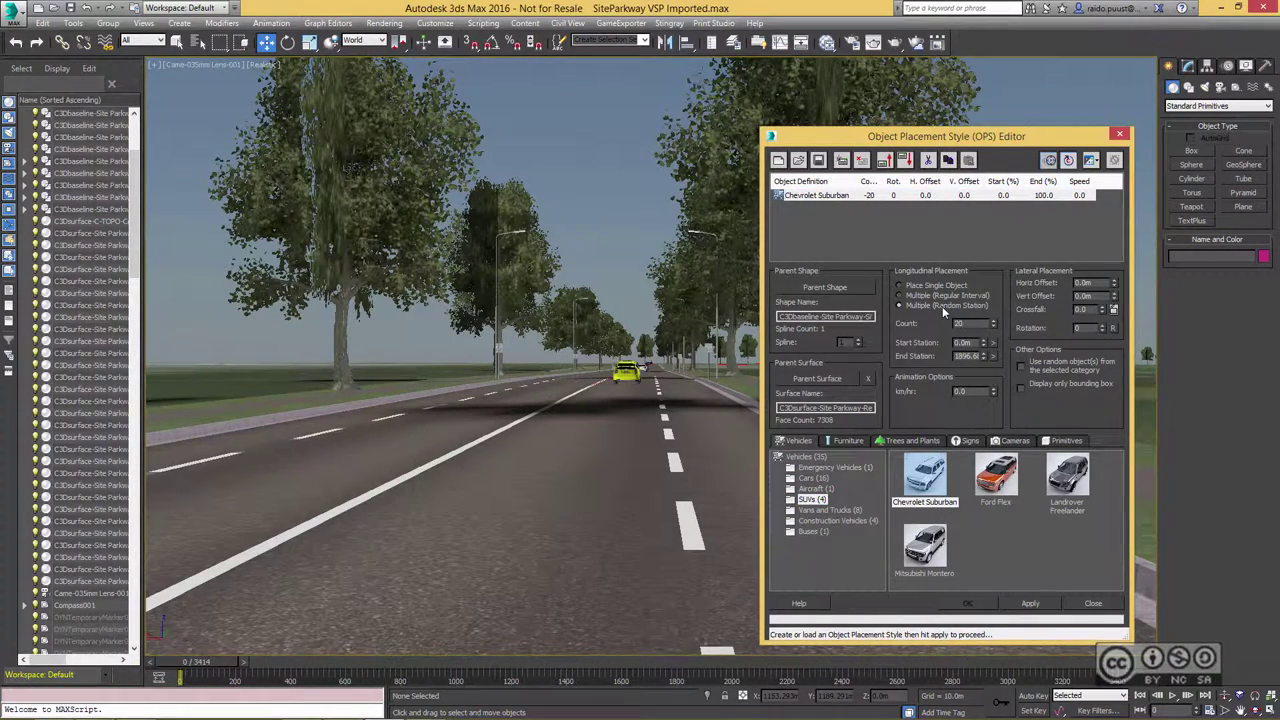
{"action": "double_click", "coordinate": [960, 324]}
{"action": "type", "text": "10"}
{"action": "type", "text": "-2"}
{"action": "type", "text": "-50"}
{"action": "key", "text": "Return"}
{"action": "key", "text": "Return"}
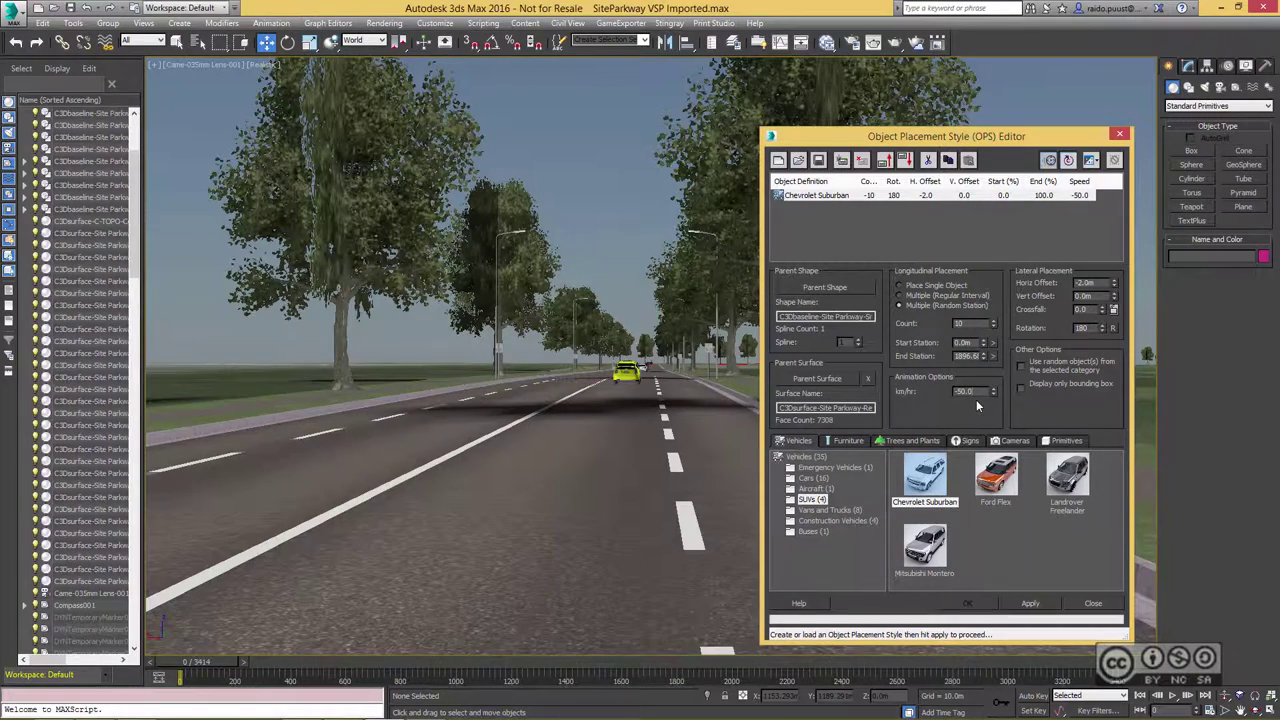
{"action": "left_click", "coordinate": [1021, 365]}
{"action": "left_click", "coordinate": [1031, 603]}
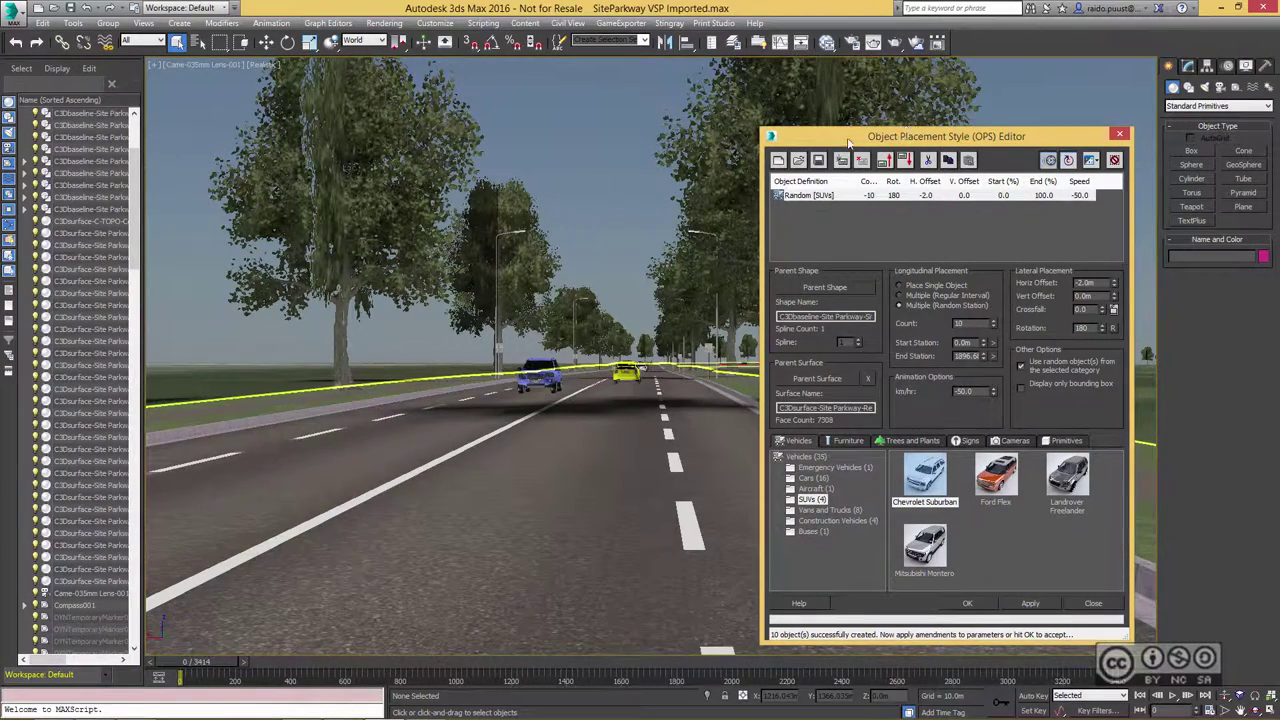
Preview the traffic, then duplicate the SUV row as a Vans and Trucks row at -6 m offset.
{"action": "left_click", "coordinate": [1175, 697]}
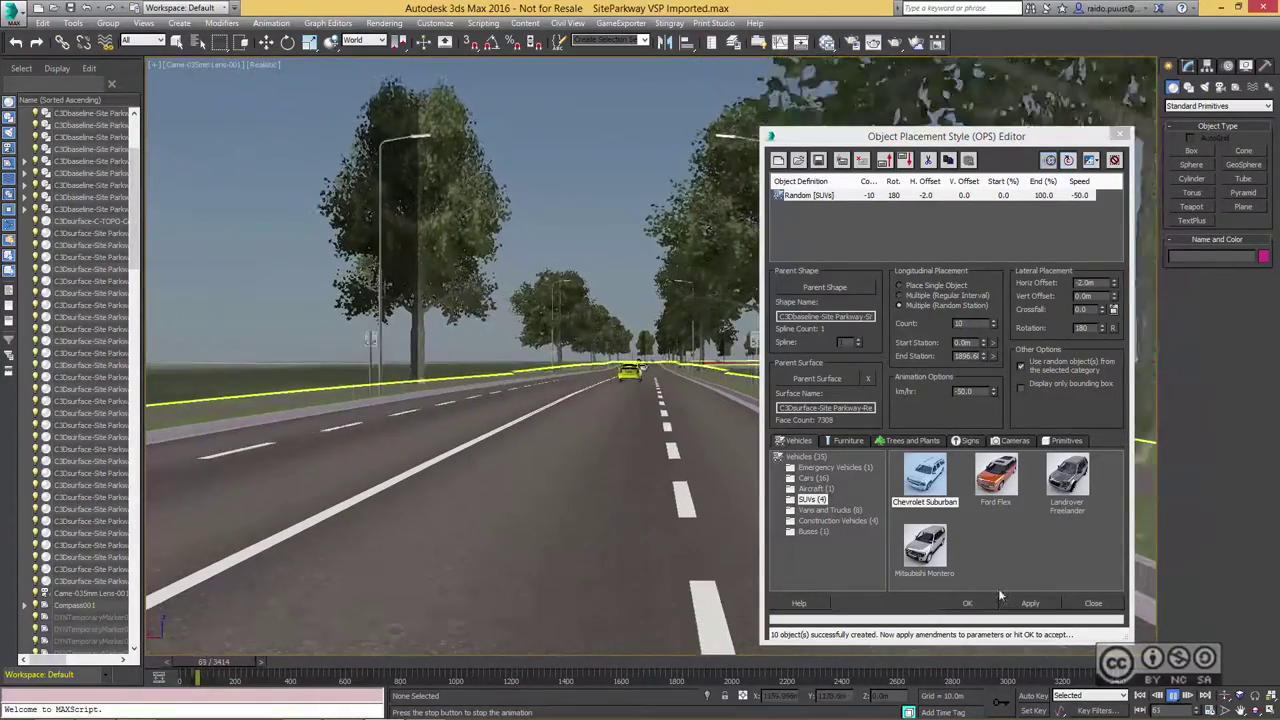
{"action": "left_click_drag", "start_coordinate": [242, 659], "coordinate": [180, 661]}
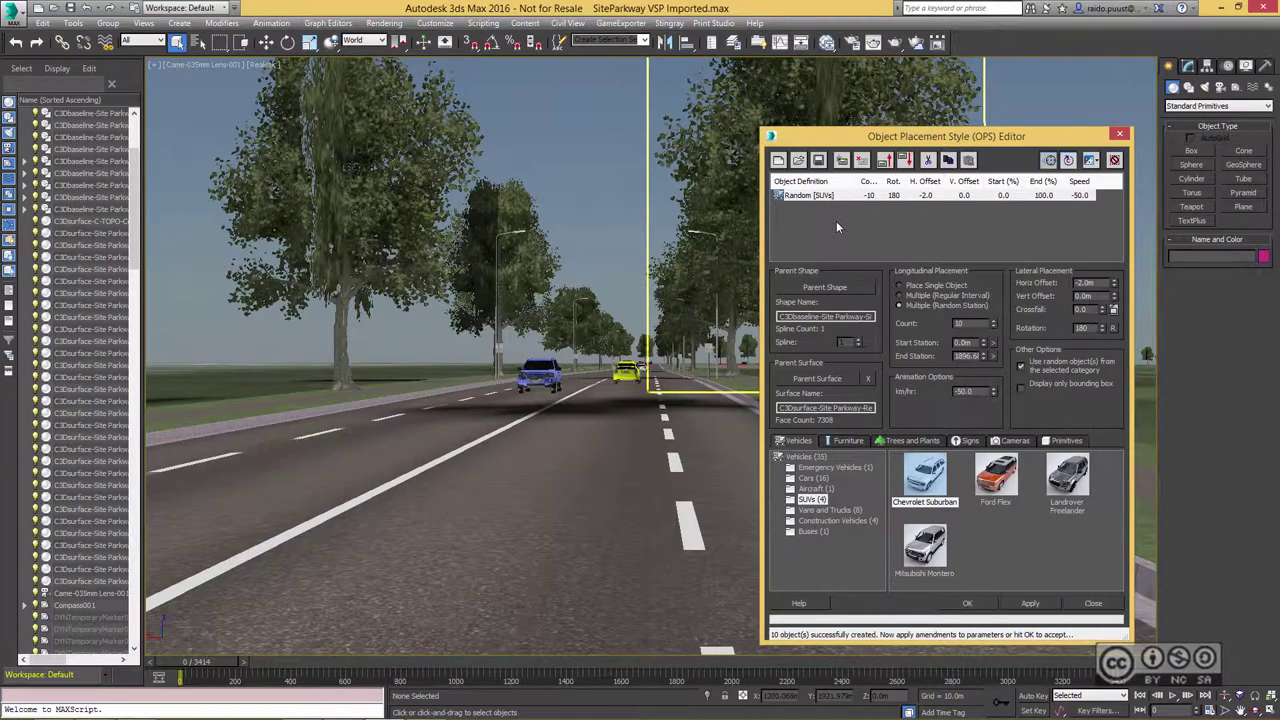
{"action": "left_click", "coordinate": [836, 221]}
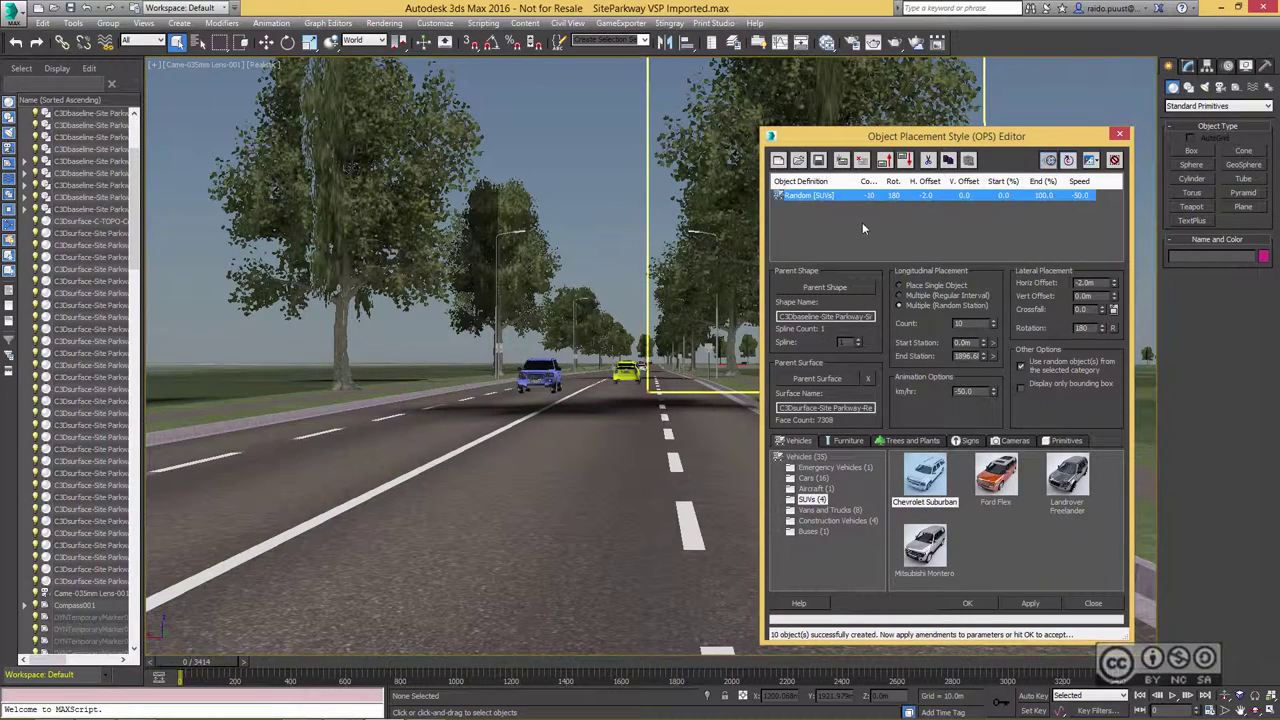
{"action": "left_click", "coordinate": [948, 160]}
{"action": "left_click", "coordinate": [968, 160]}
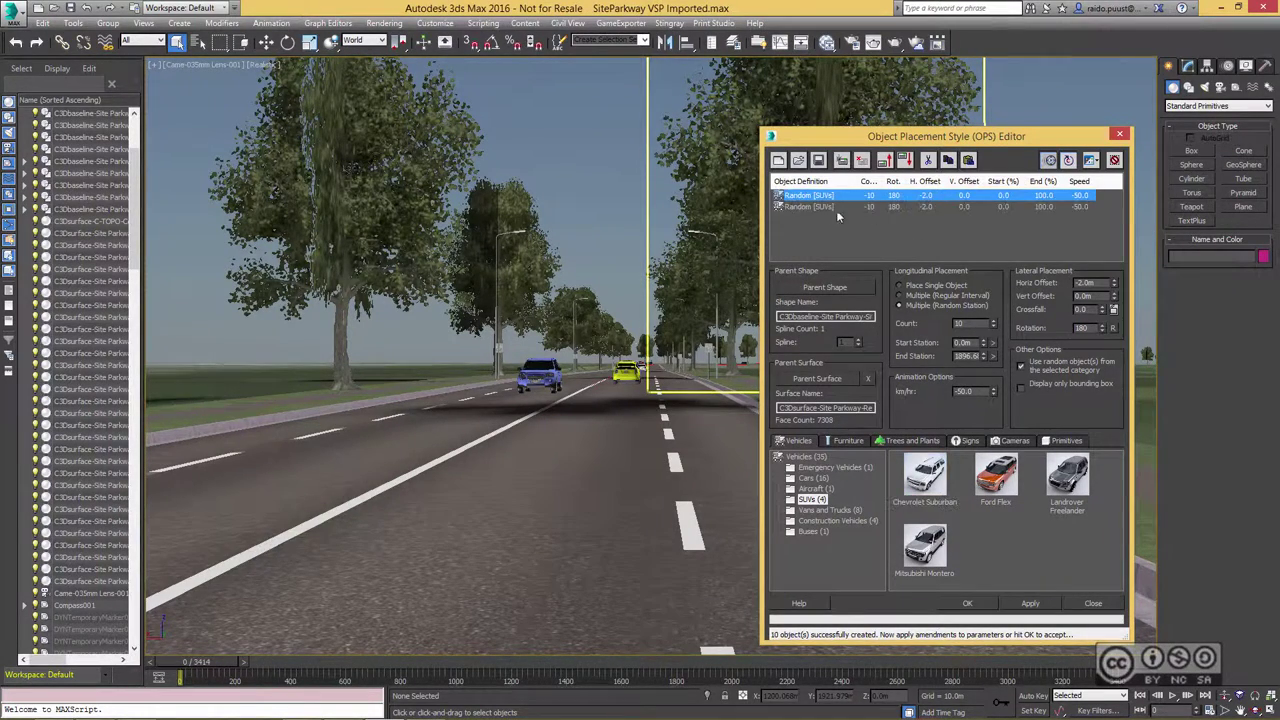
{"action": "left_click", "coordinate": [828, 510]}
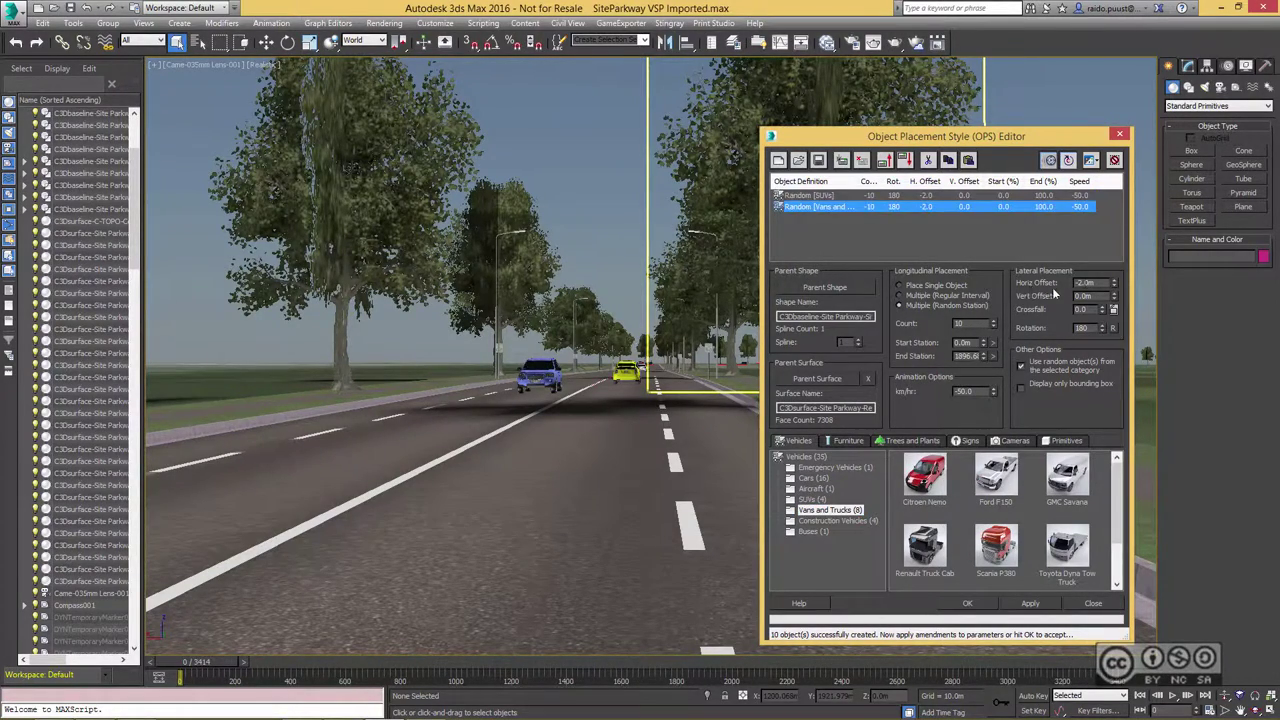
{"action": "left_click", "coordinate": [1093, 283]}
{"action": "left_click", "coordinate": [1080, 283]}
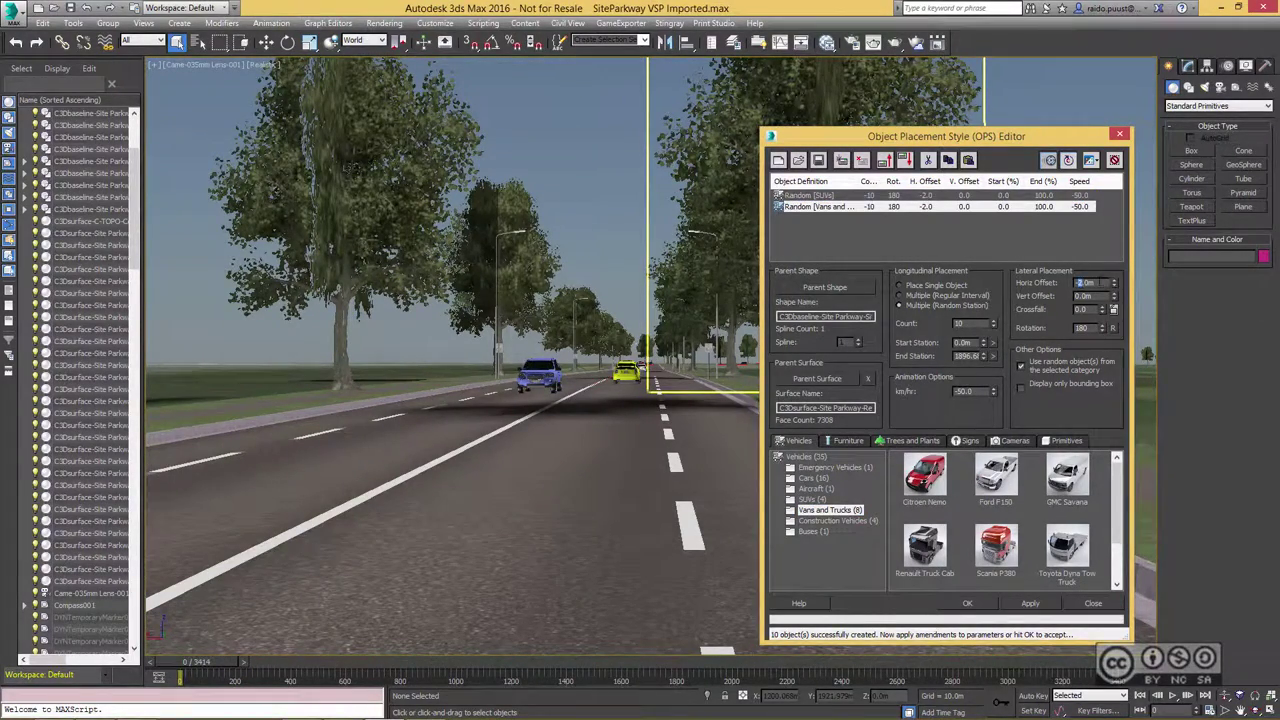
{"action": "type", "text": "6"}
{"action": "key", "text": "Return"}
Copy the vans row into a third row with 6.0 m offset, rotation 0 and 50 km/h.
{"action": "left_click", "coordinate": [1030, 206]}
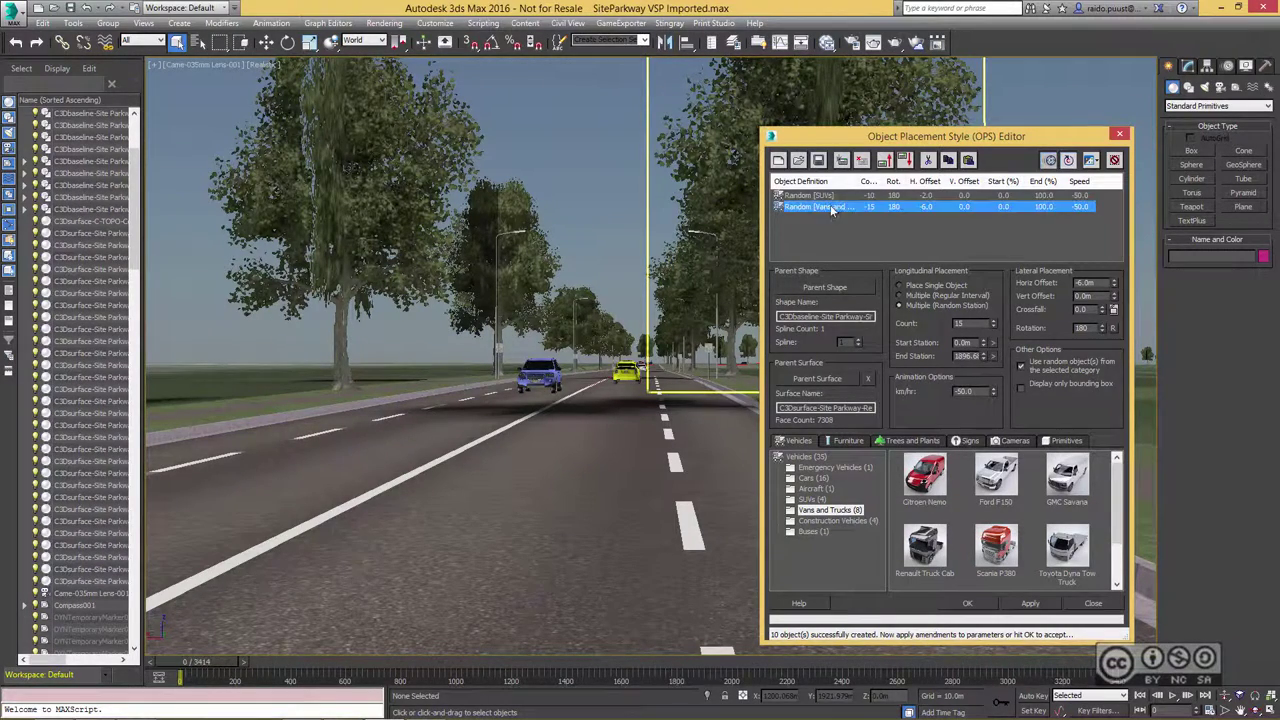
{"action": "left_click", "coordinate": [969, 161]}
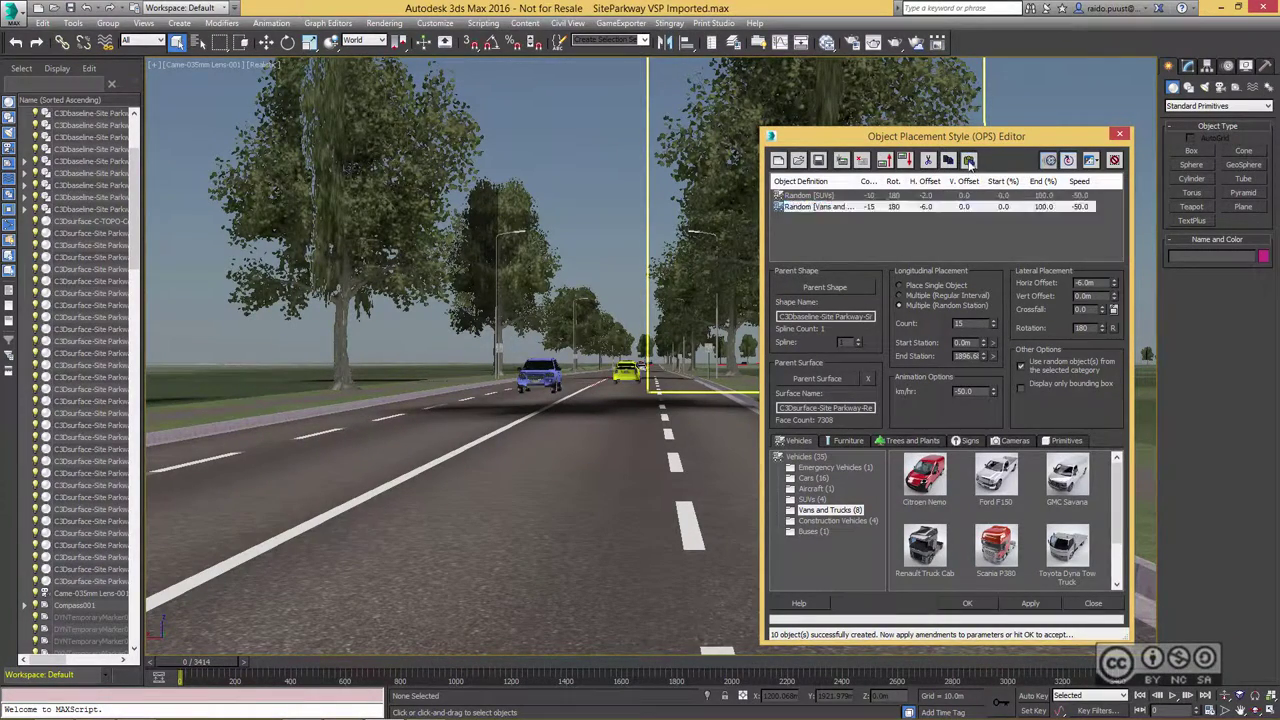
{"action": "left_click", "coordinate": [848, 217]}
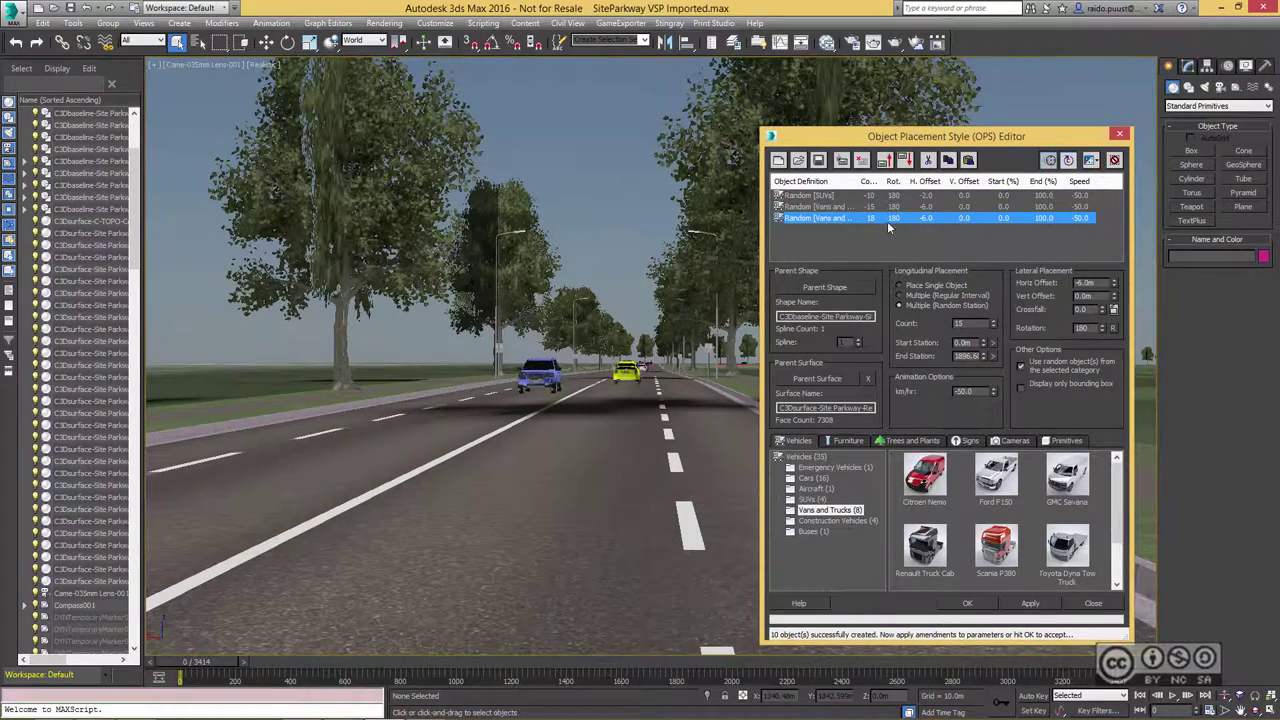
{"action": "left_click", "coordinate": [1089, 283]}
{"action": "type", "text": "6"}
{"action": "double_click", "coordinate": [1080, 328]}
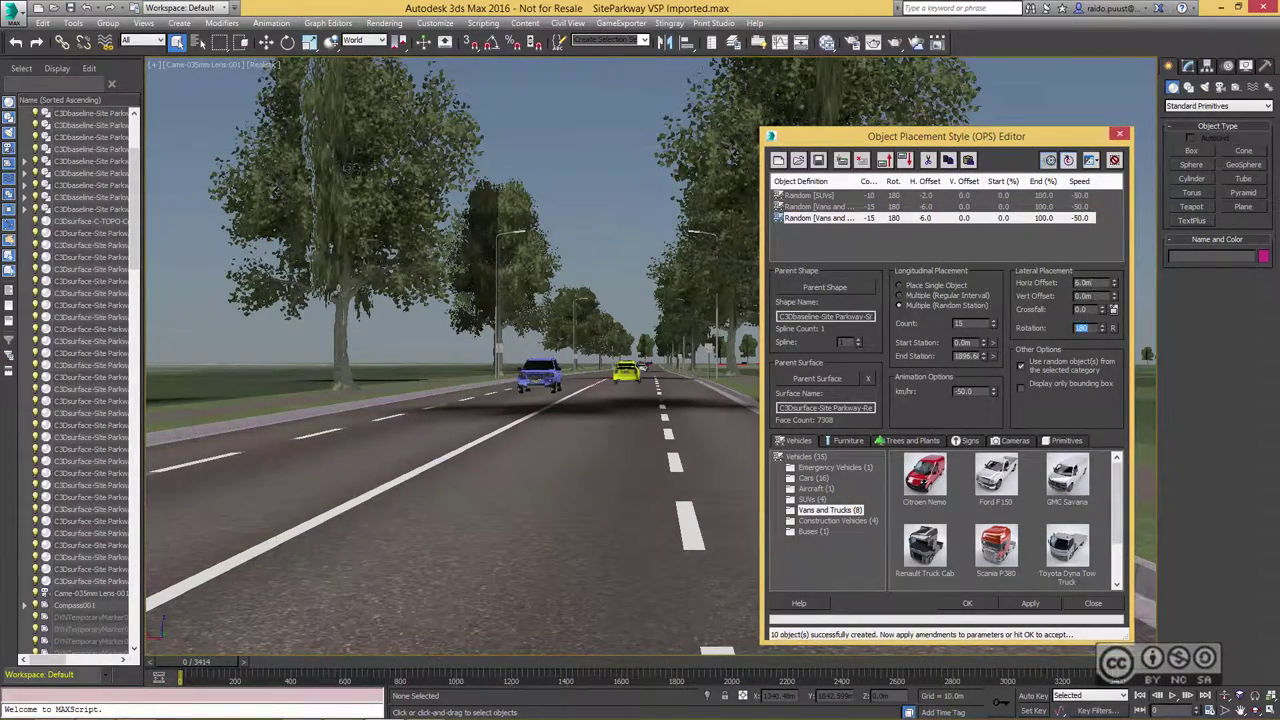
{"action": "type", "text": "0"}
{"action": "key", "text": "Return"}
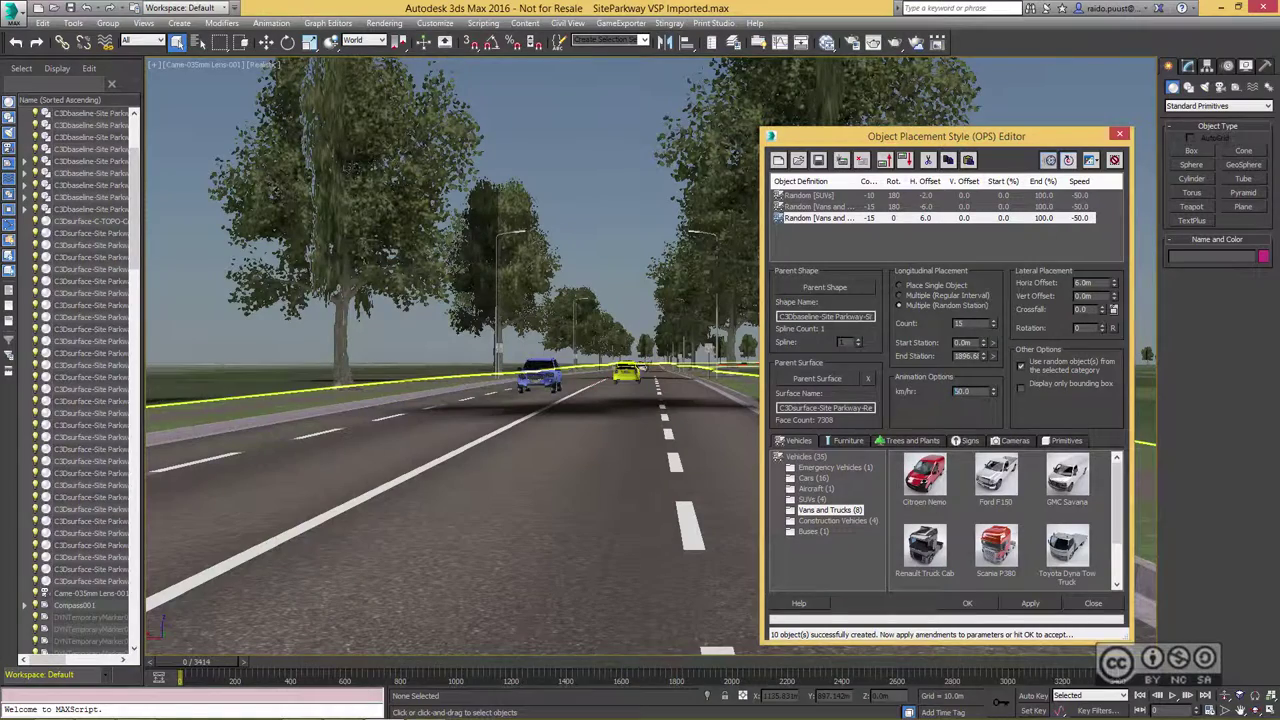
{"action": "key", "text": "Return"}
Set the SUVs row to -60 km/h and the second Vans row to -55, then regenerate 40 vehicles.
{"action": "left_click", "coordinate": [866, 208]}
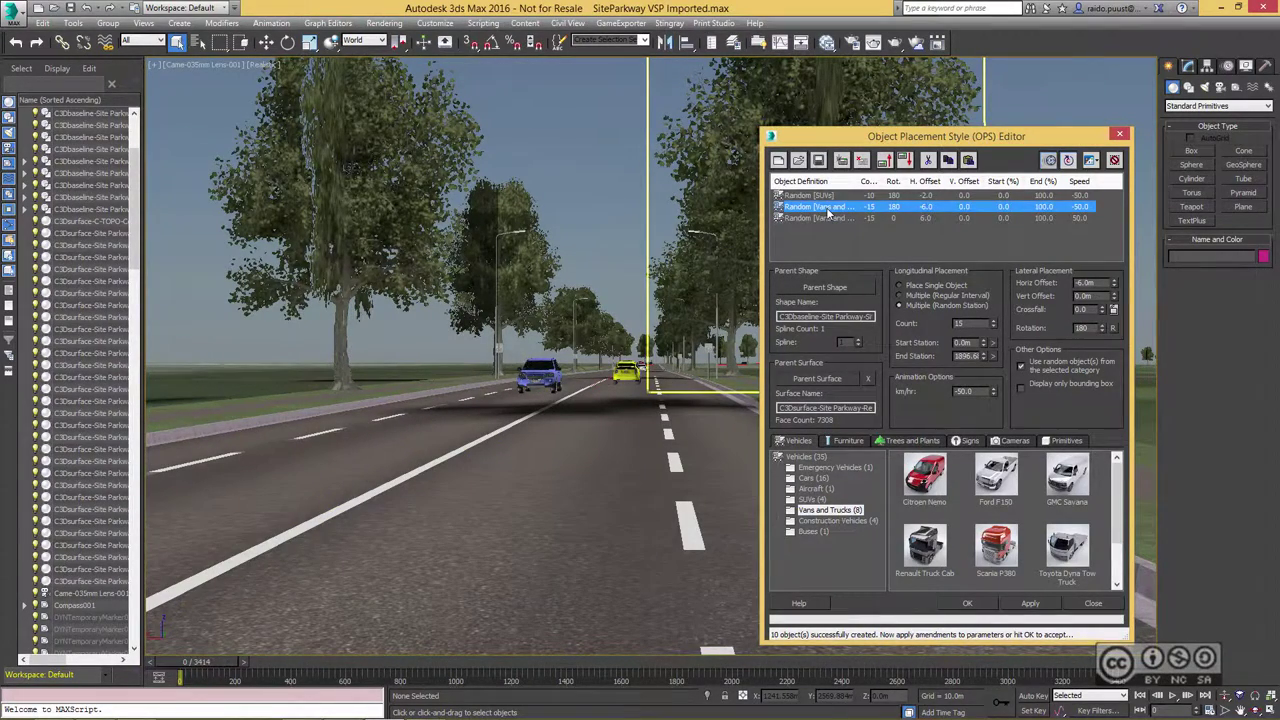
{"action": "left_click", "coordinate": [822, 196]}
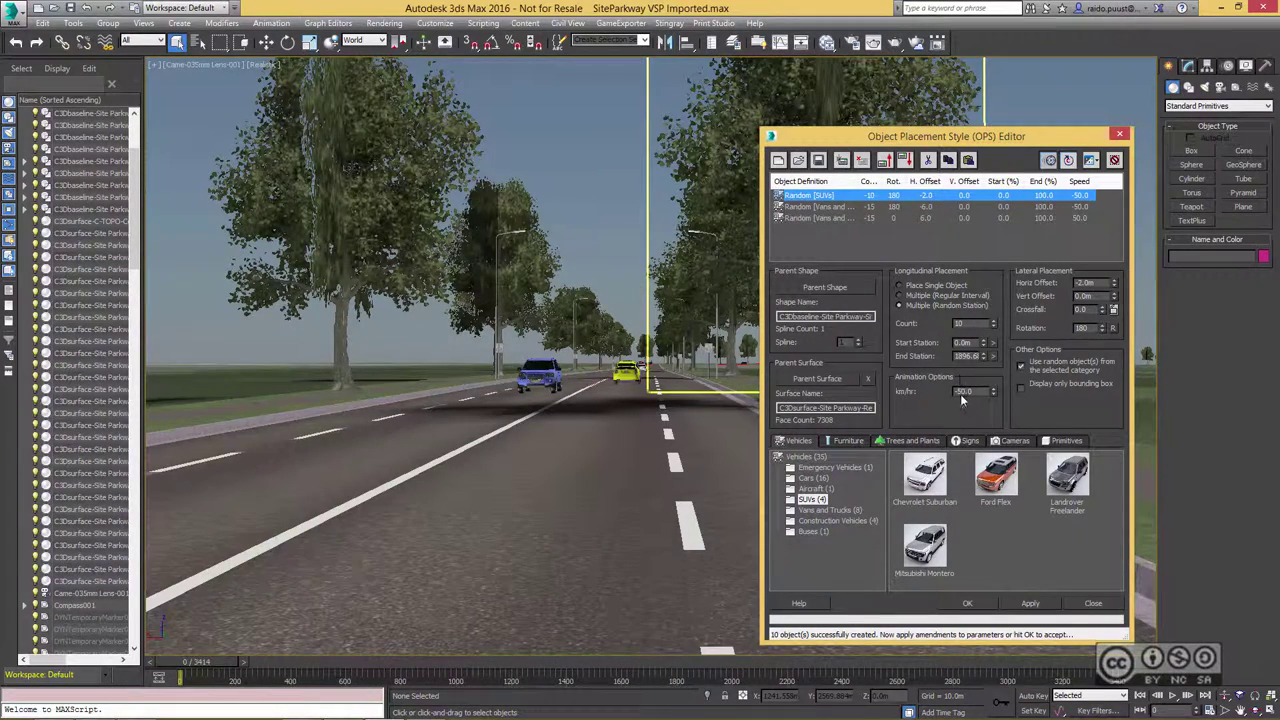
{"action": "type", "text": "-5"}
{"action": "key", "text": "Return"}
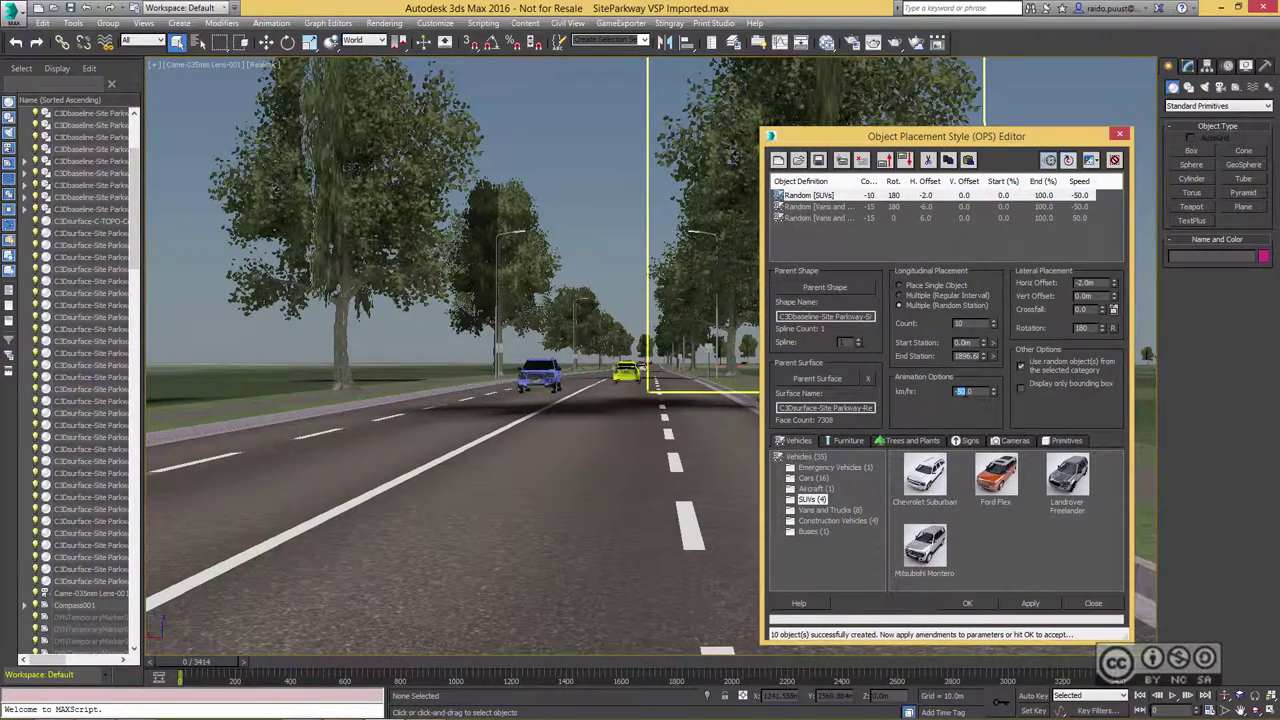
{"action": "key", "text": "Return"}
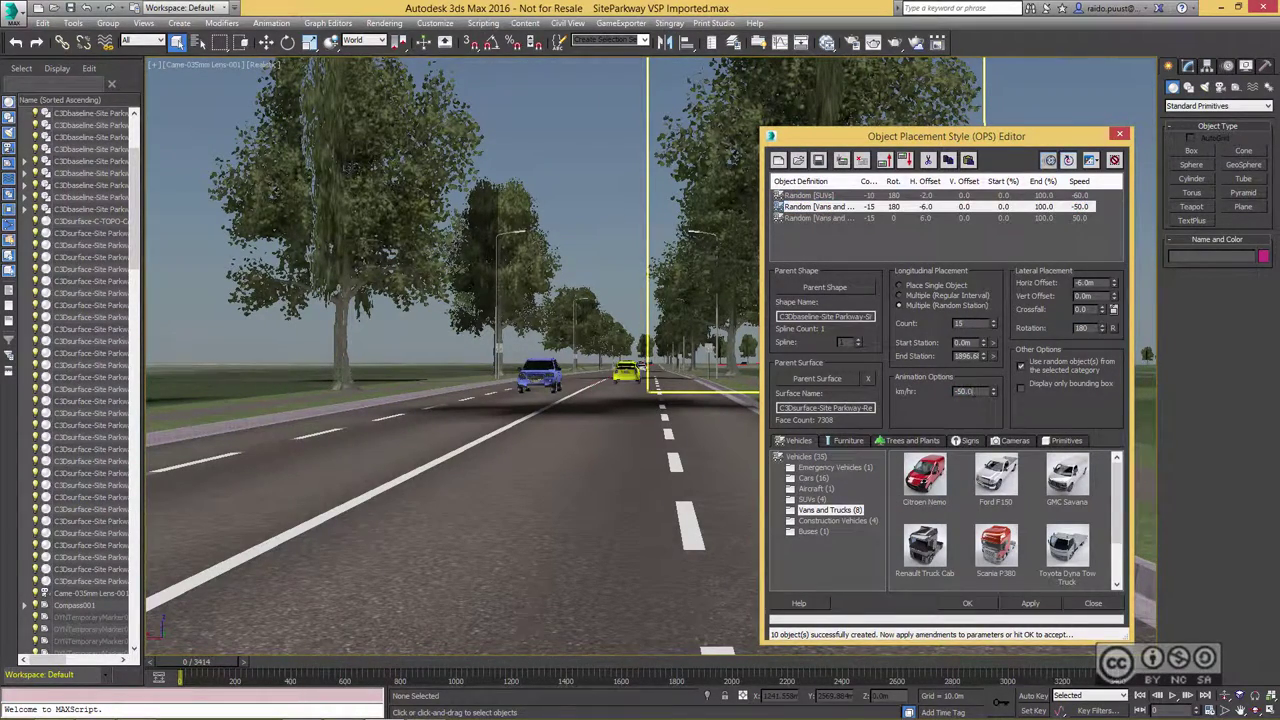
{"action": "type", "text": "-55"}
{"action": "key", "text": "Return"}
{"action": "left_click", "coordinate": [830, 218]}
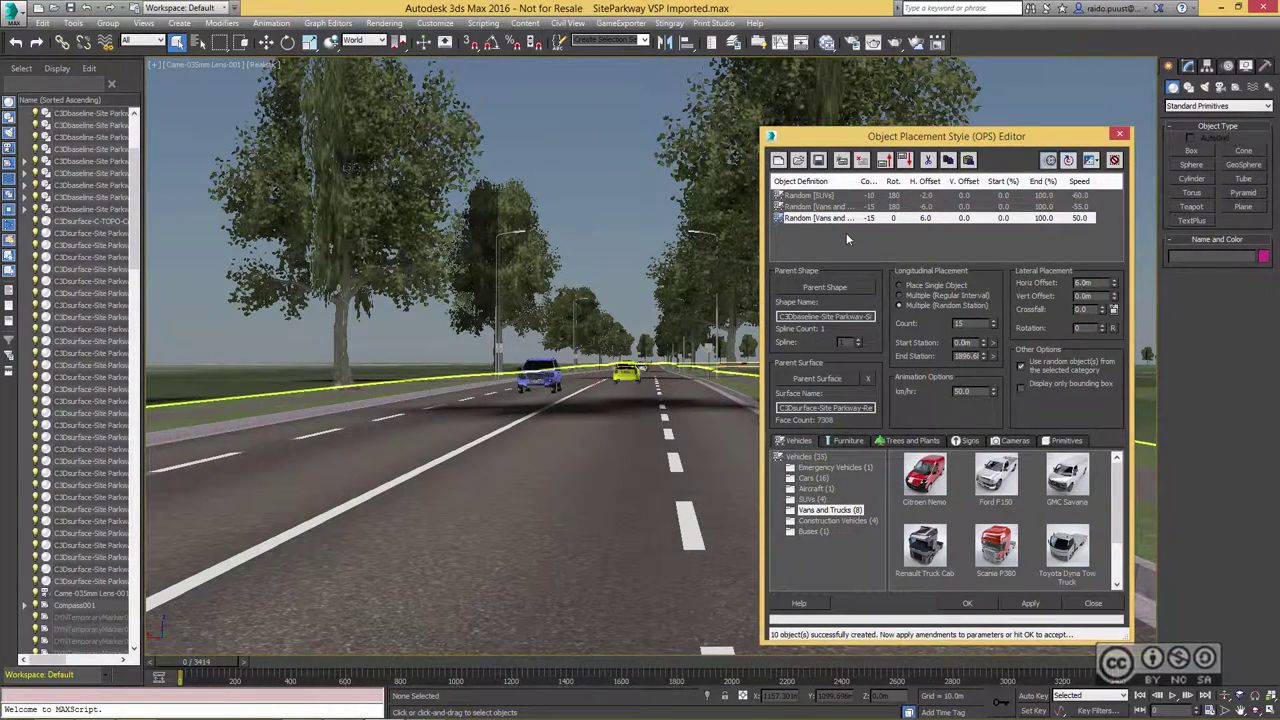
{"action": "left_click", "coordinate": [1030, 603]}
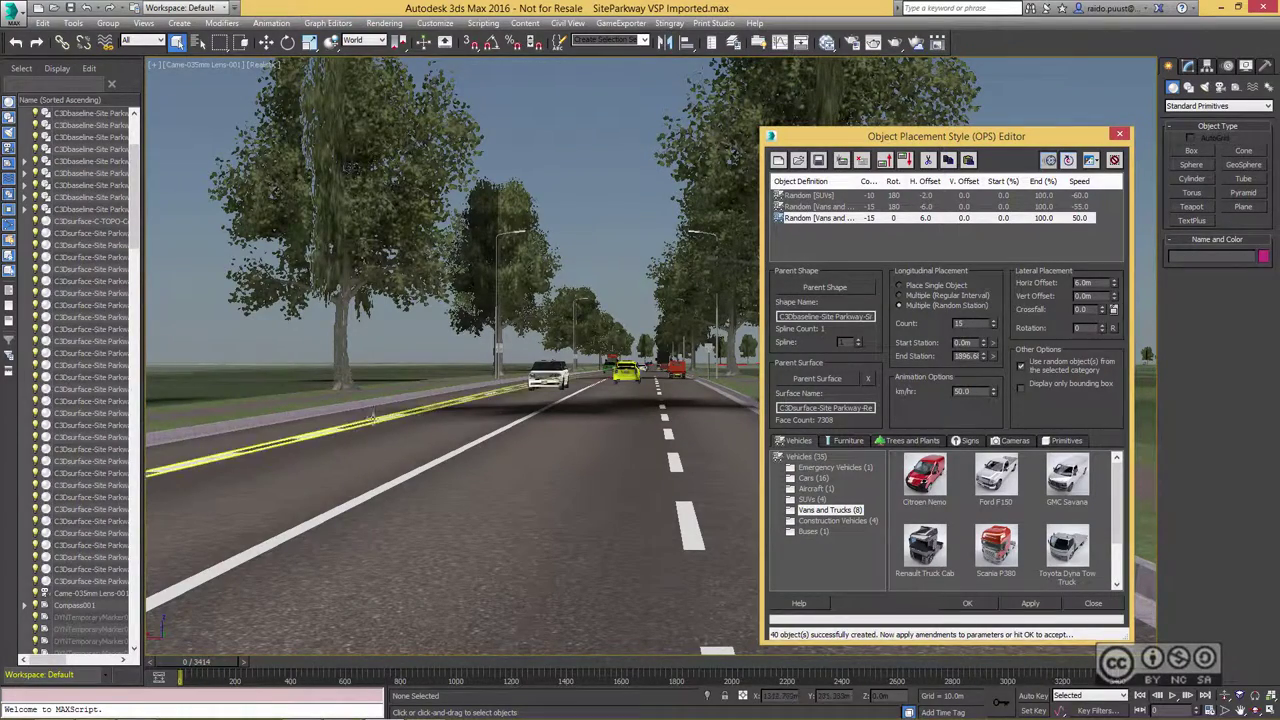
Scrub the traffic preview, then close the placement editor without saving the style.
{"action": "left_click_drag", "start_coordinate": [198, 662], "coordinate": [352, 682]}
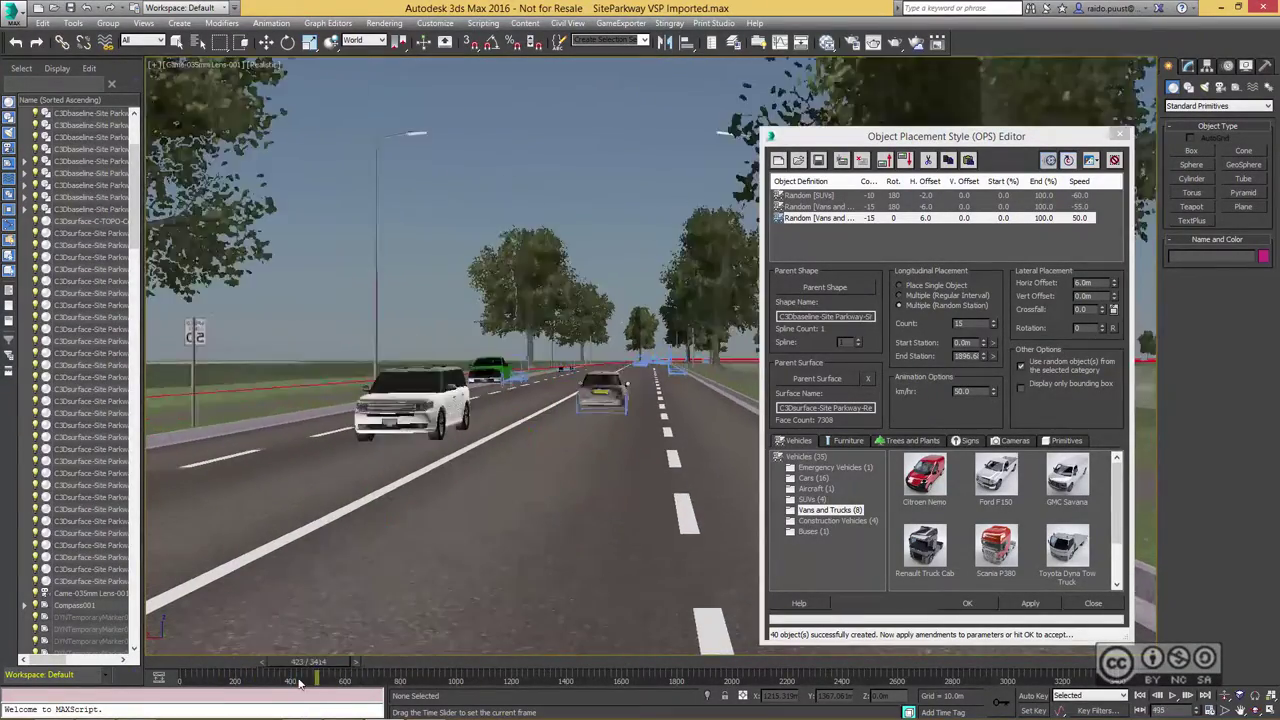
{"action": "left_click_drag", "start_coordinate": [352, 682], "coordinate": [182, 664]}
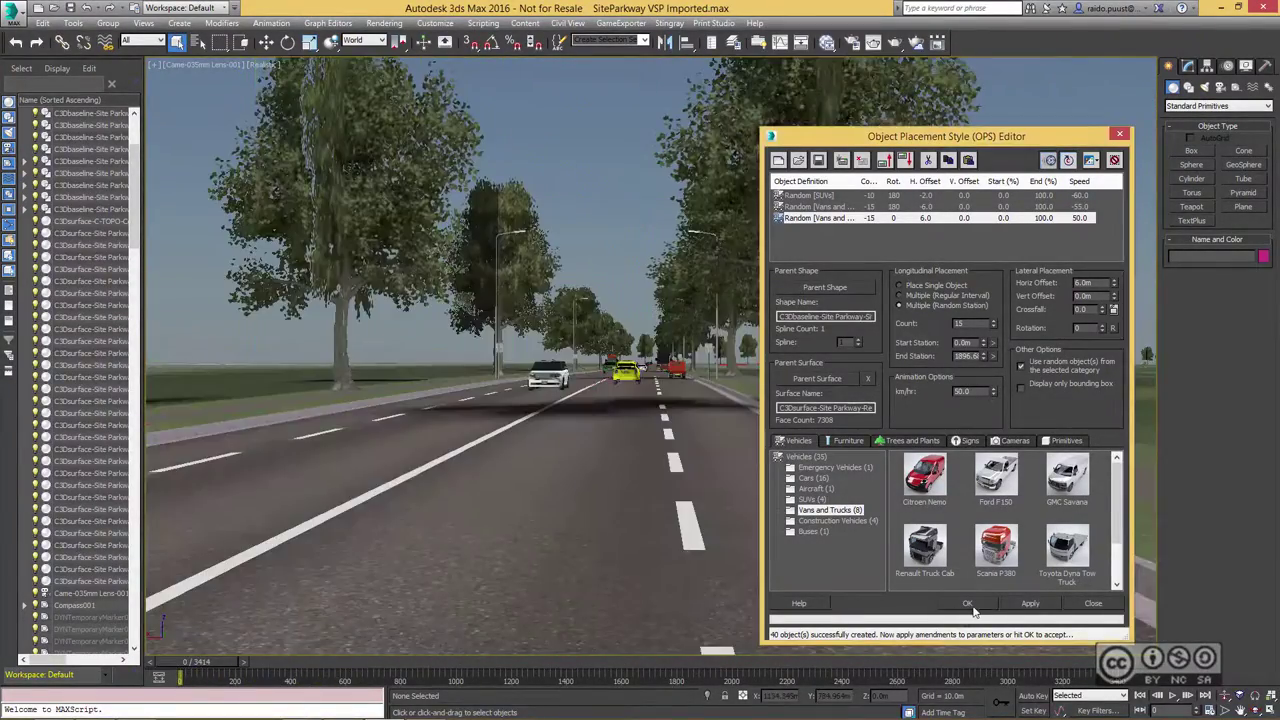
{"action": "left_click", "coordinate": [967, 603]}
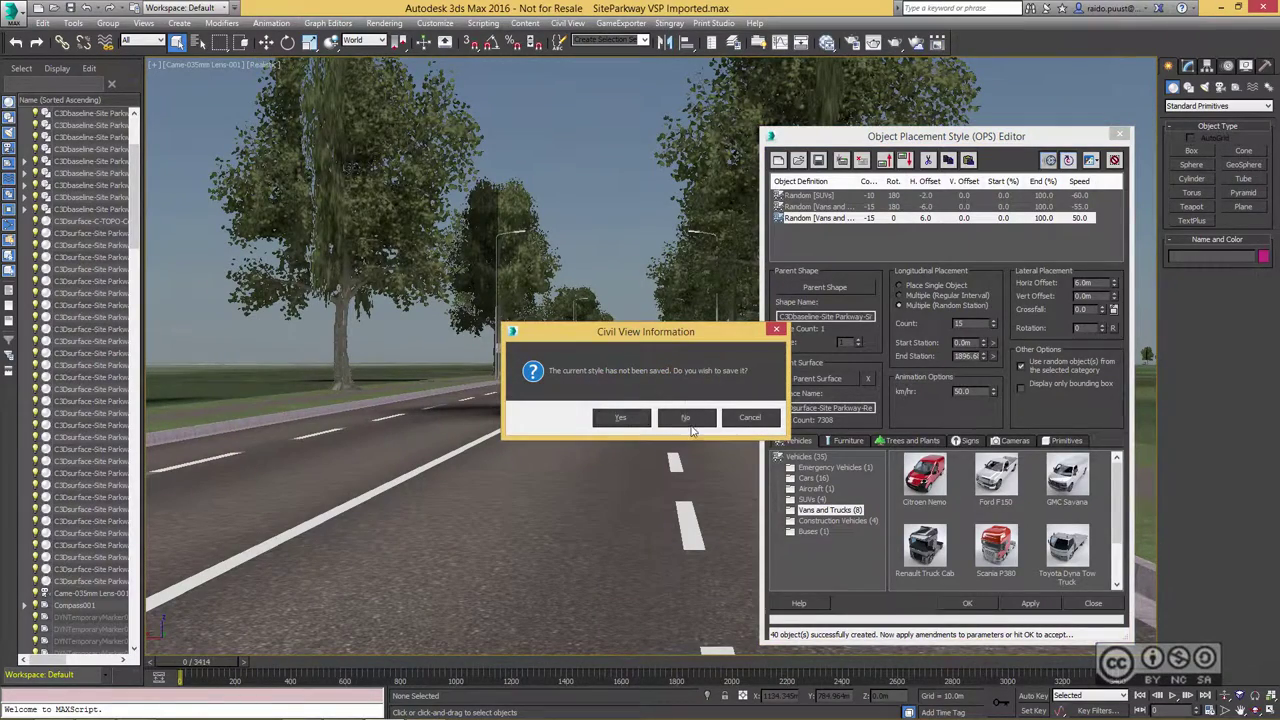
{"action": "left_click", "coordinate": [690, 425]}
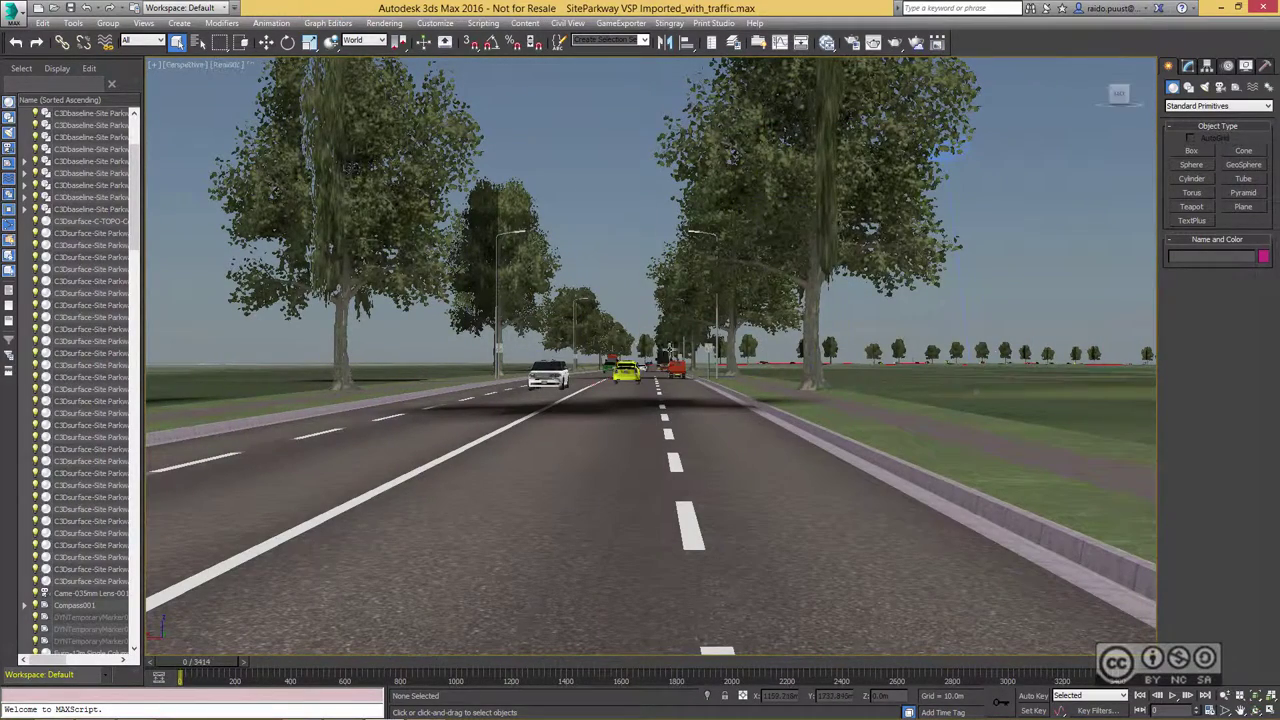
Zoom in on the parkway, play the traffic animation, then rewind it to frame 0.
{"action": "left_click_drag", "start_coordinate": [643, 374], "coordinate": [644, 378]}
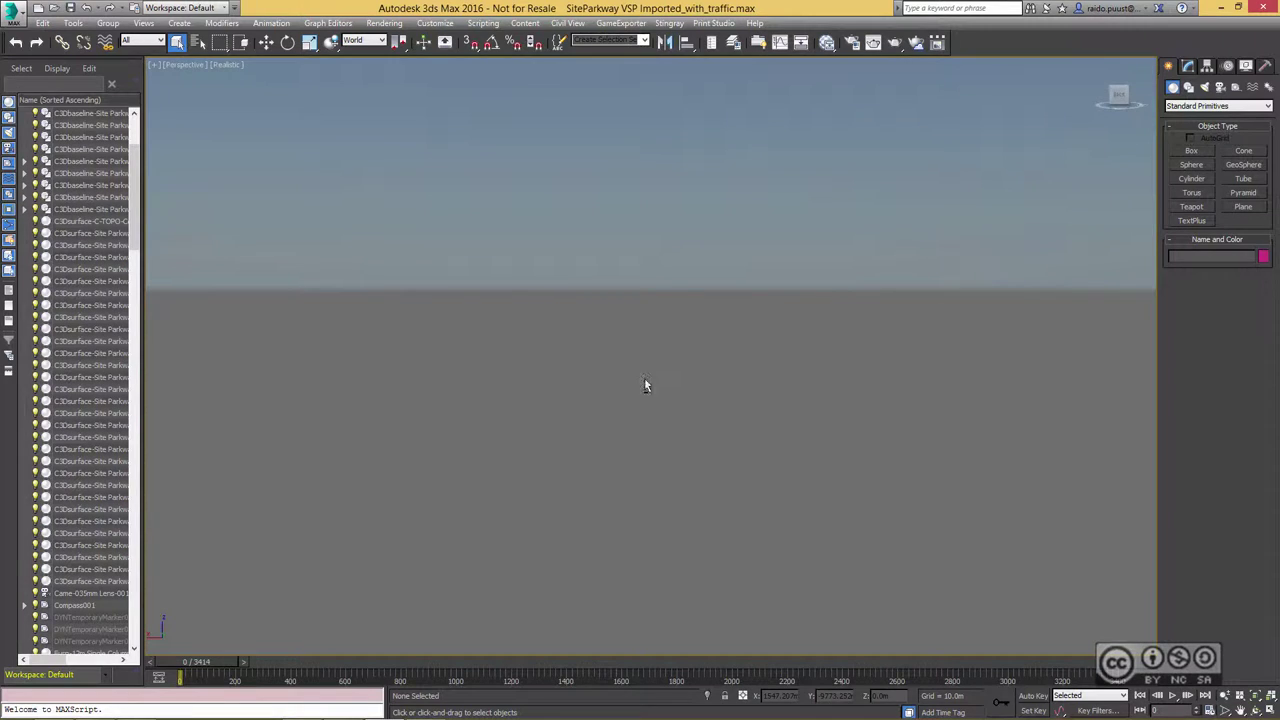
{"action": "key", "text": "shift+z"}
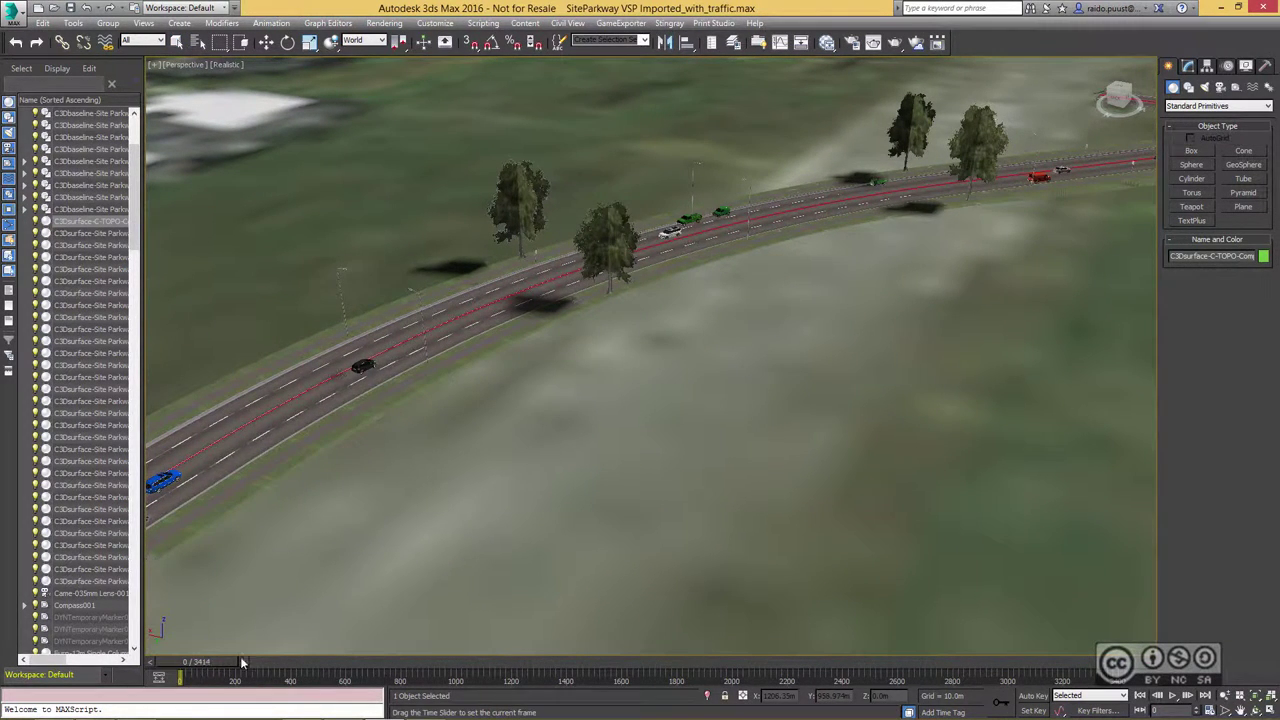
{"action": "left_click_drag", "start_coordinate": [240, 656], "coordinate": [184, 662]}
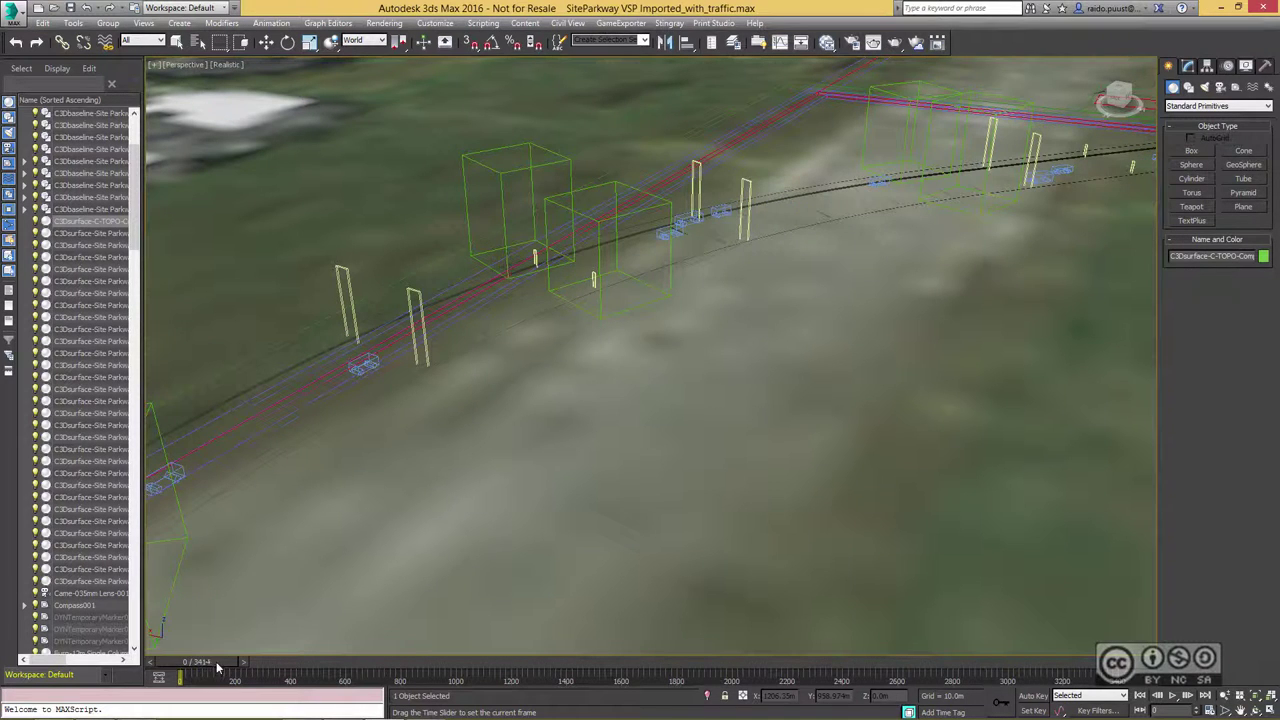
{"action": "left_click_drag", "start_coordinate": [218, 667], "coordinate": [190, 665]}
{"action": "key", "text": "alt+z"}
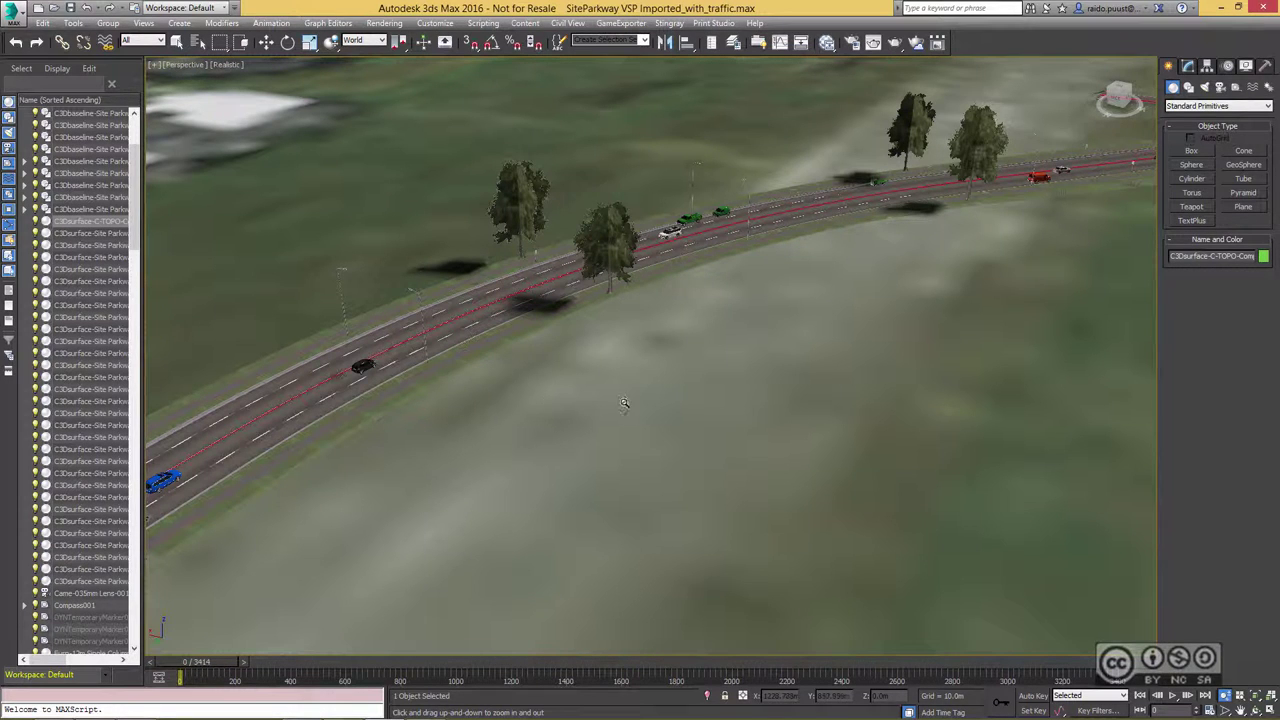
{"action": "left_click", "coordinate": [1172, 695]}
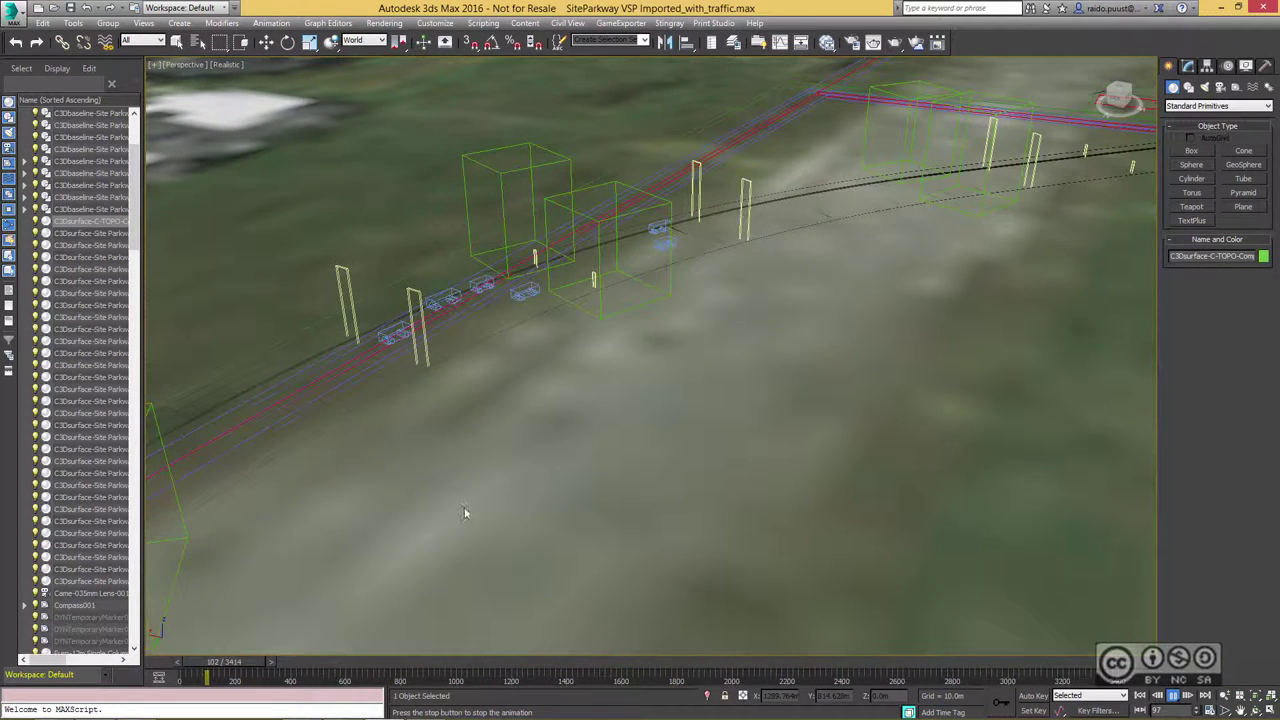
{"action": "left_click", "coordinate": [1172, 695]}
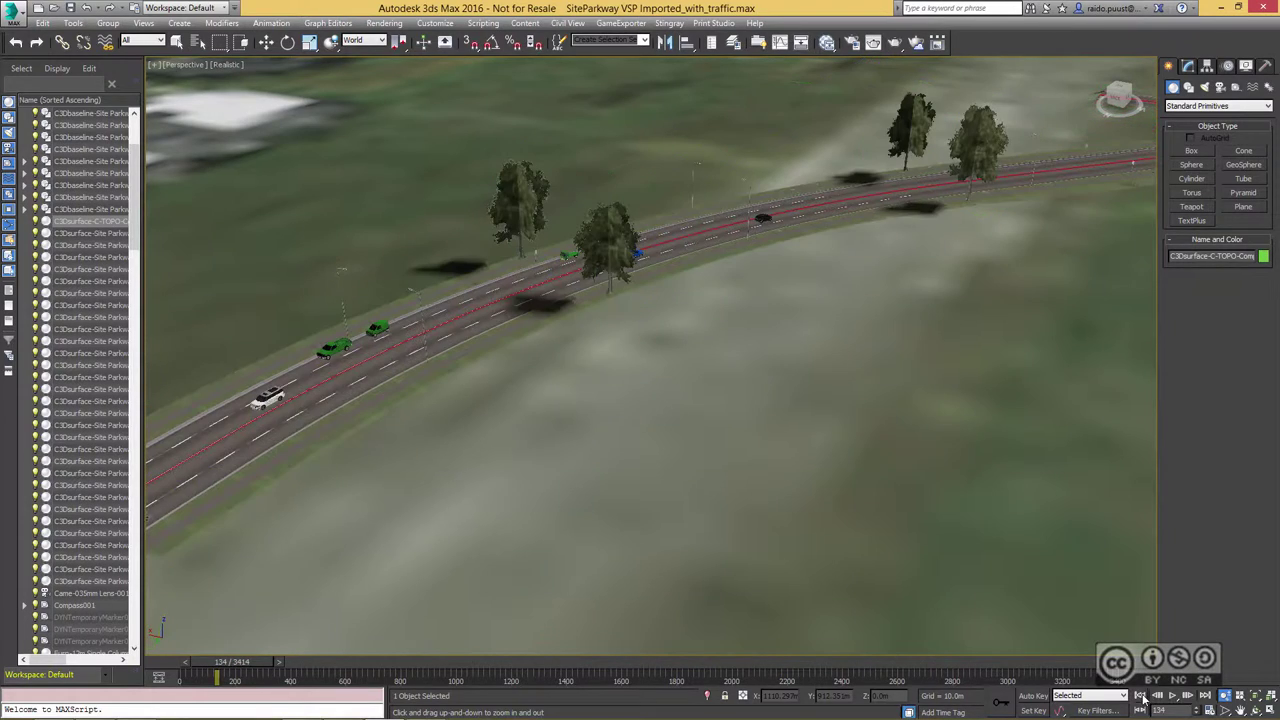
{"action": "scroll", "coordinate": [600, 368], "scroll_direction": "up", "scroll_amount": 3}
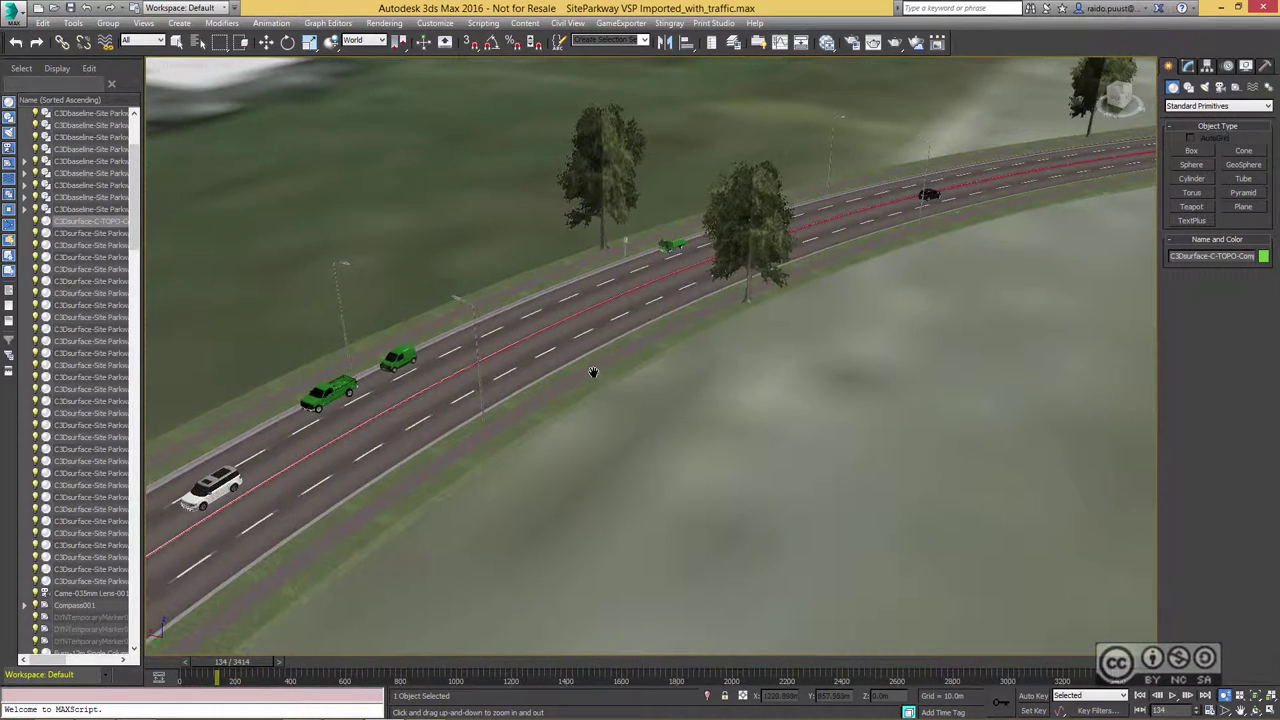
{"action": "scroll", "coordinate": [957, 383], "scroll_direction": "up", "scroll_amount": 2}
{"action": "scroll", "coordinate": [399, 471], "scroll_direction": "up", "scroll_amount": 1}
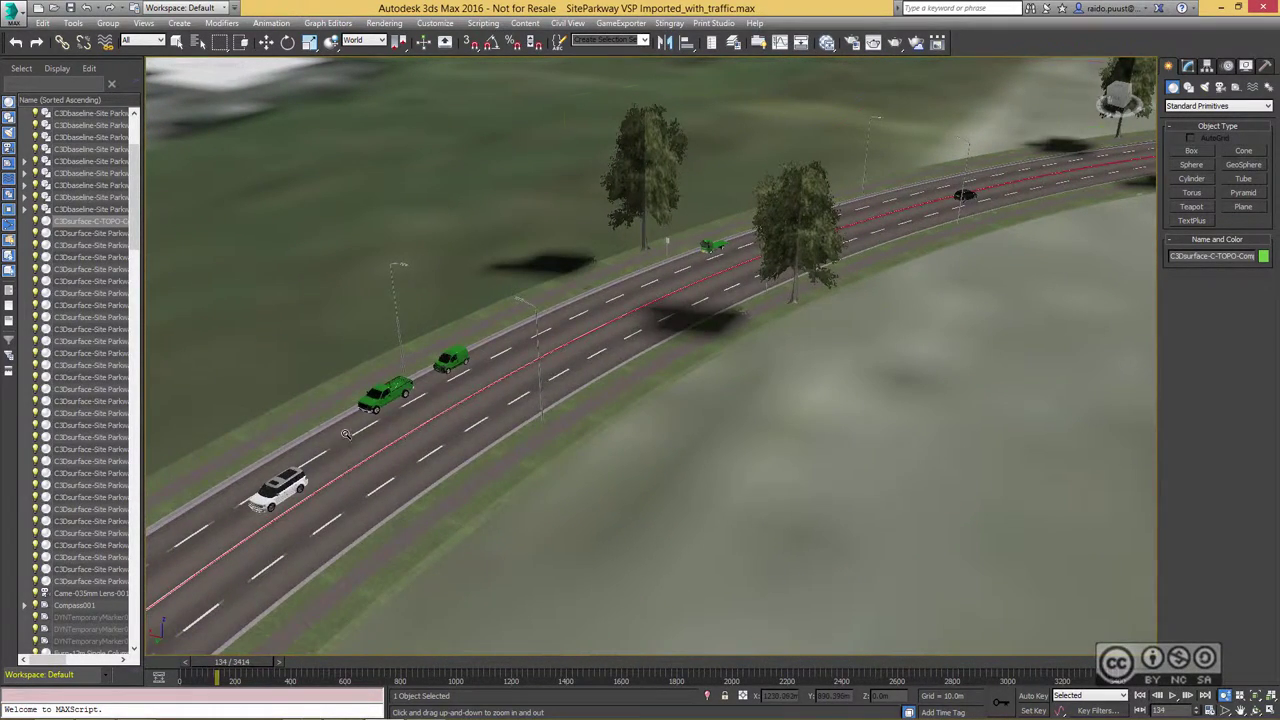
{"action": "key", "text": "Home"}
{"action": "left_click_drag", "start_coordinate": [346, 433], "coordinate": [473, 416]}
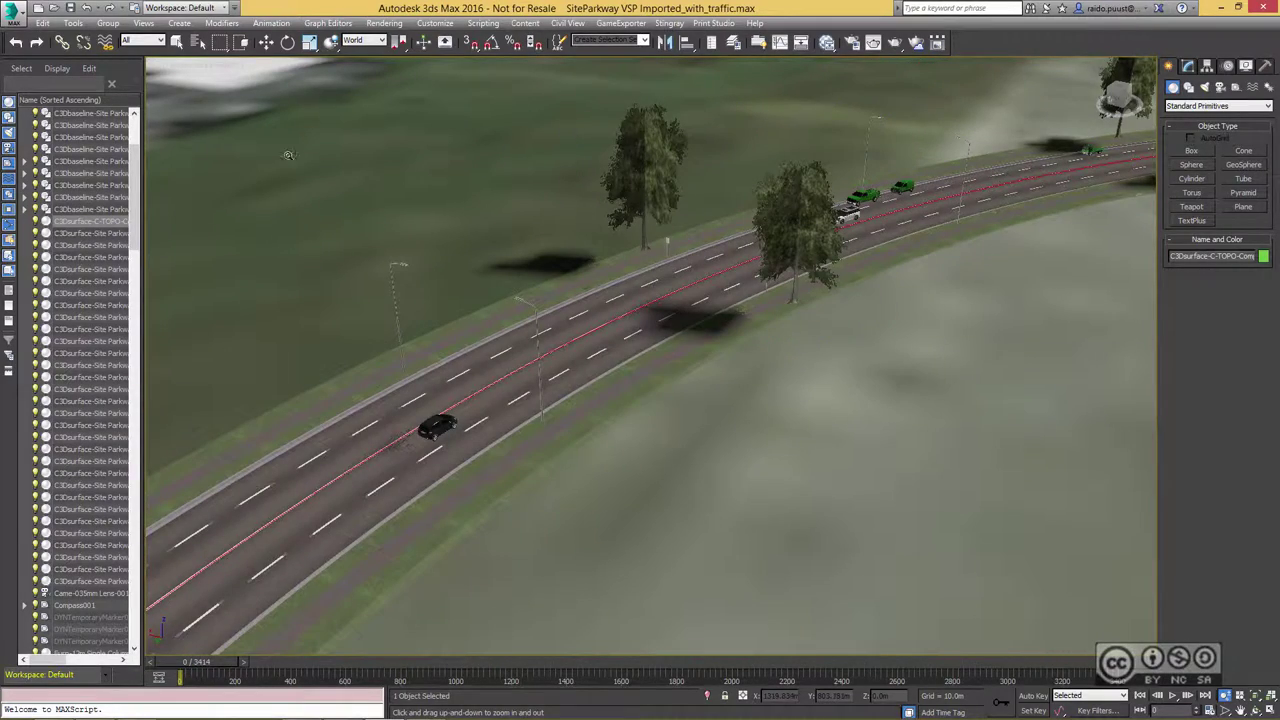
Show the full Populate tools and switch to a top-down perspective view of the parkway.
{"action": "key", "text": "c"}
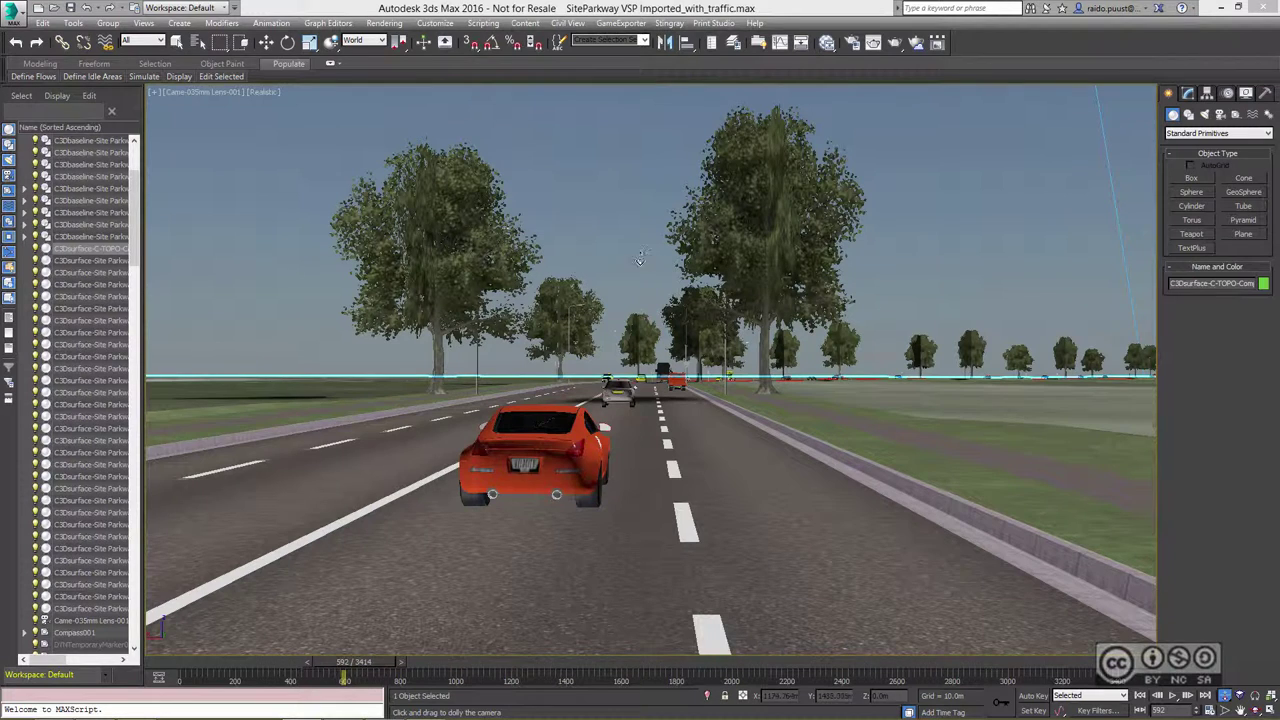
{"action": "left_click", "coordinate": [287, 64]}
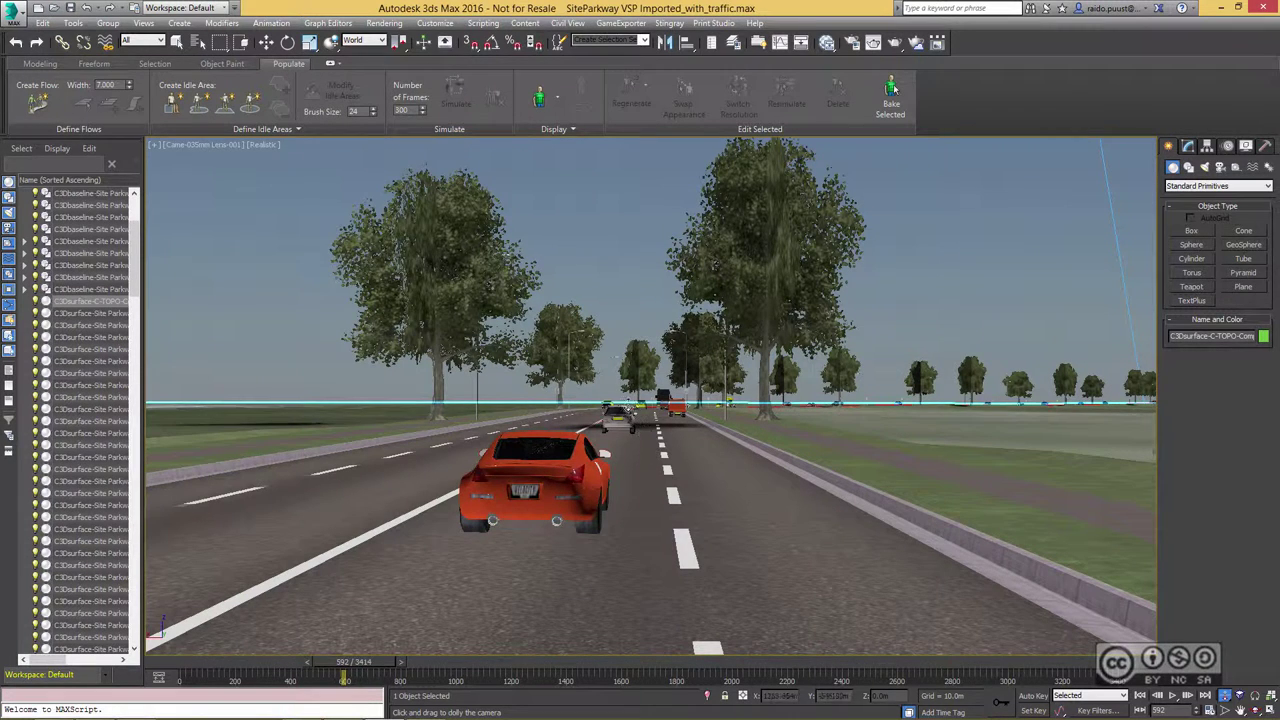
{"action": "key", "text": "p"}
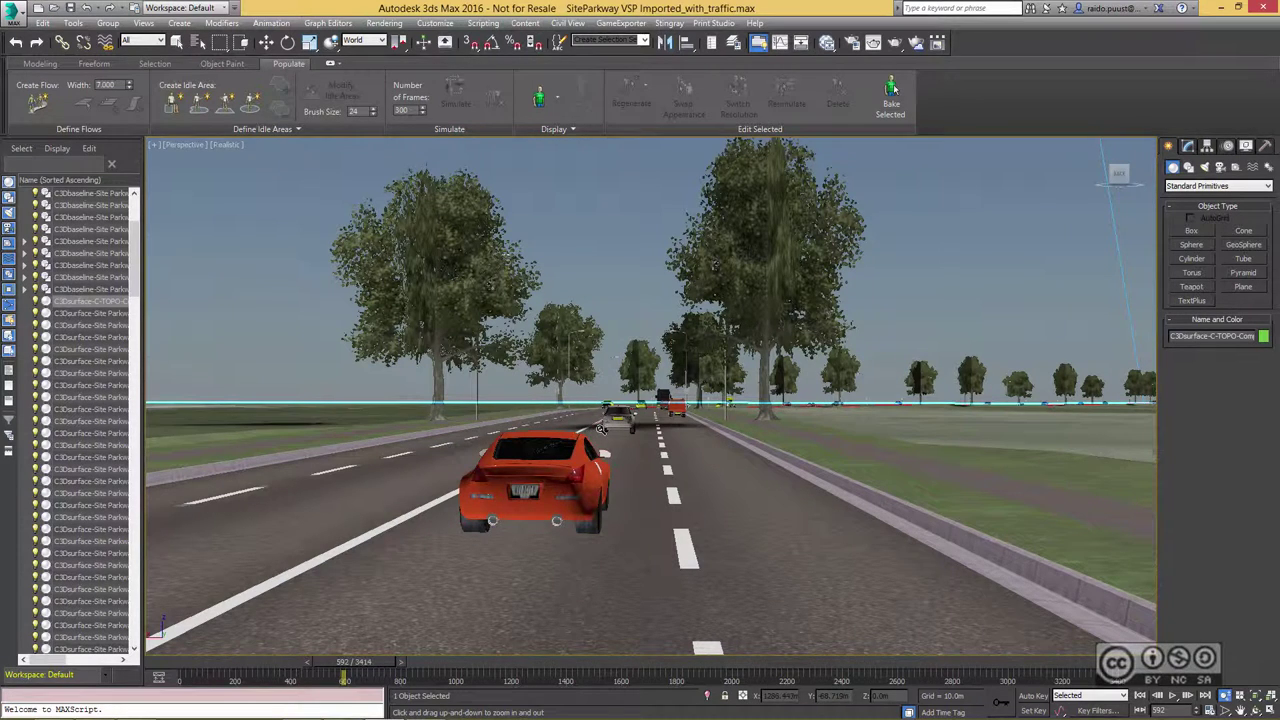
{"action": "key", "text": "shift+z"}
{"action": "middle_click_drag", "start_coordinate": [830, 376], "coordinate": [830, 382]}
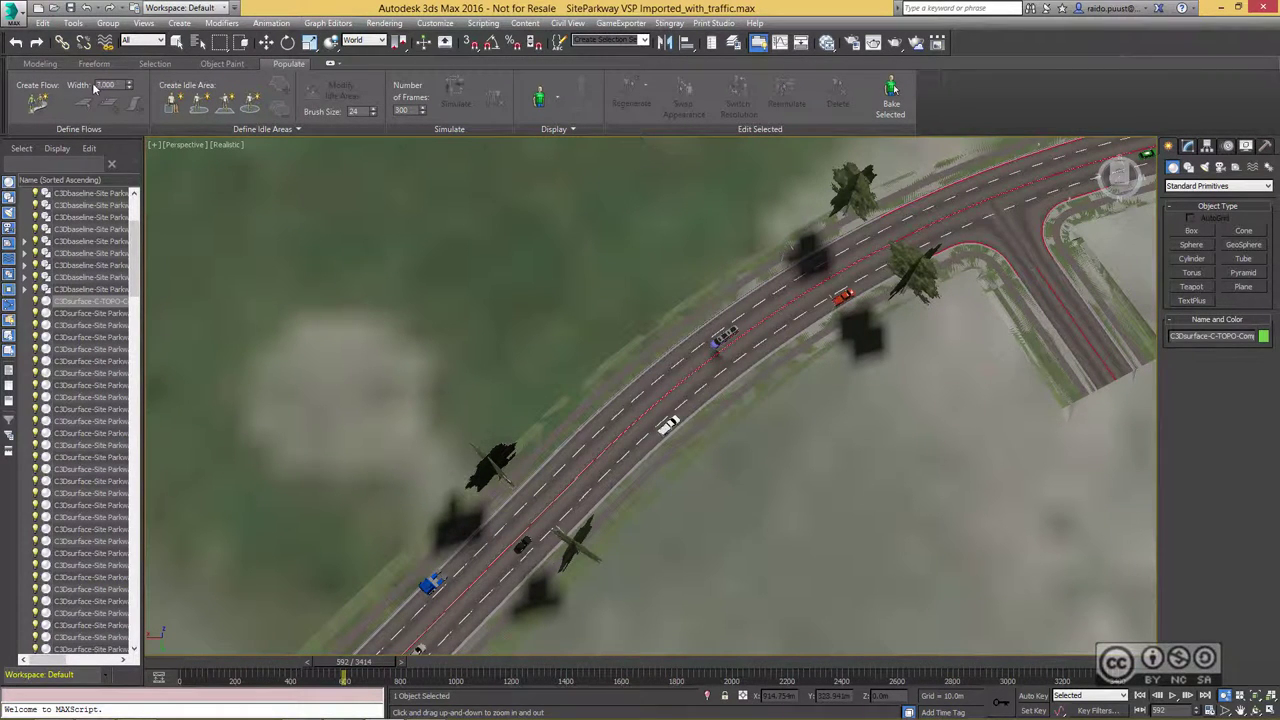
Draw a five-point pedestrian flow along the sidewalk and simulate the crowd walking on it.
{"action": "left_click", "coordinate": [38, 104]}
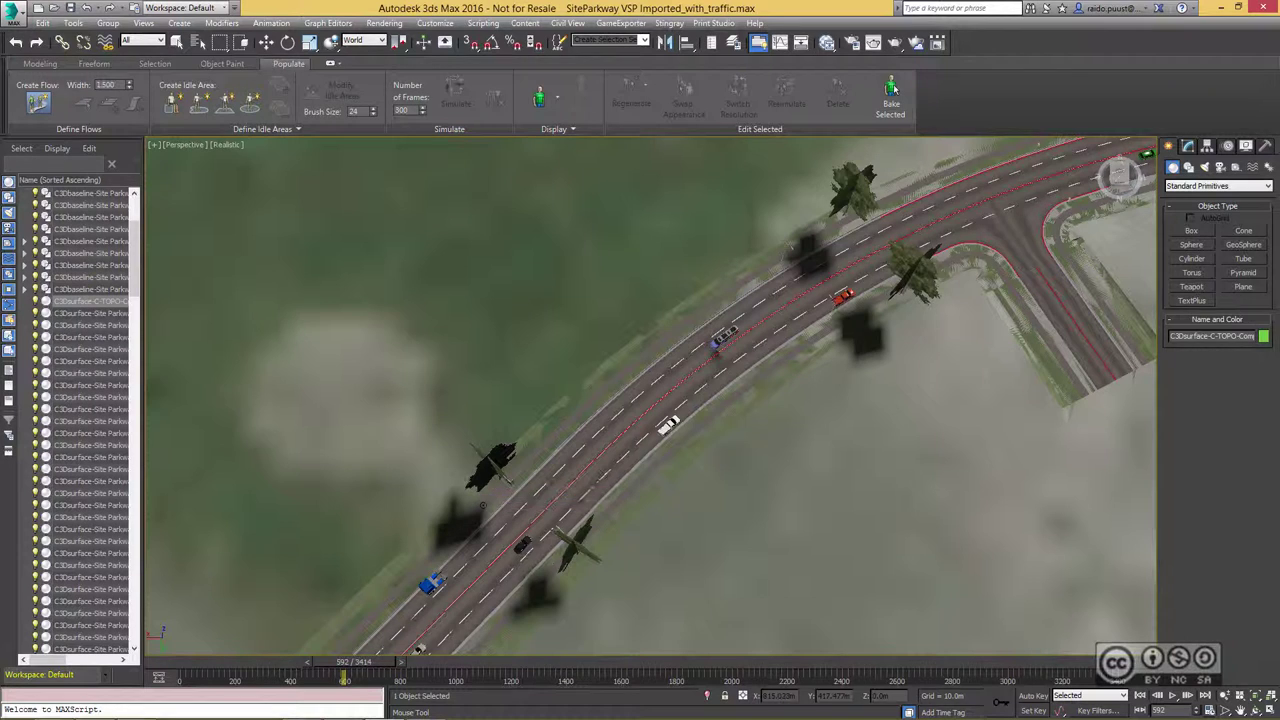
{"action": "left_click", "coordinate": [482, 504]}
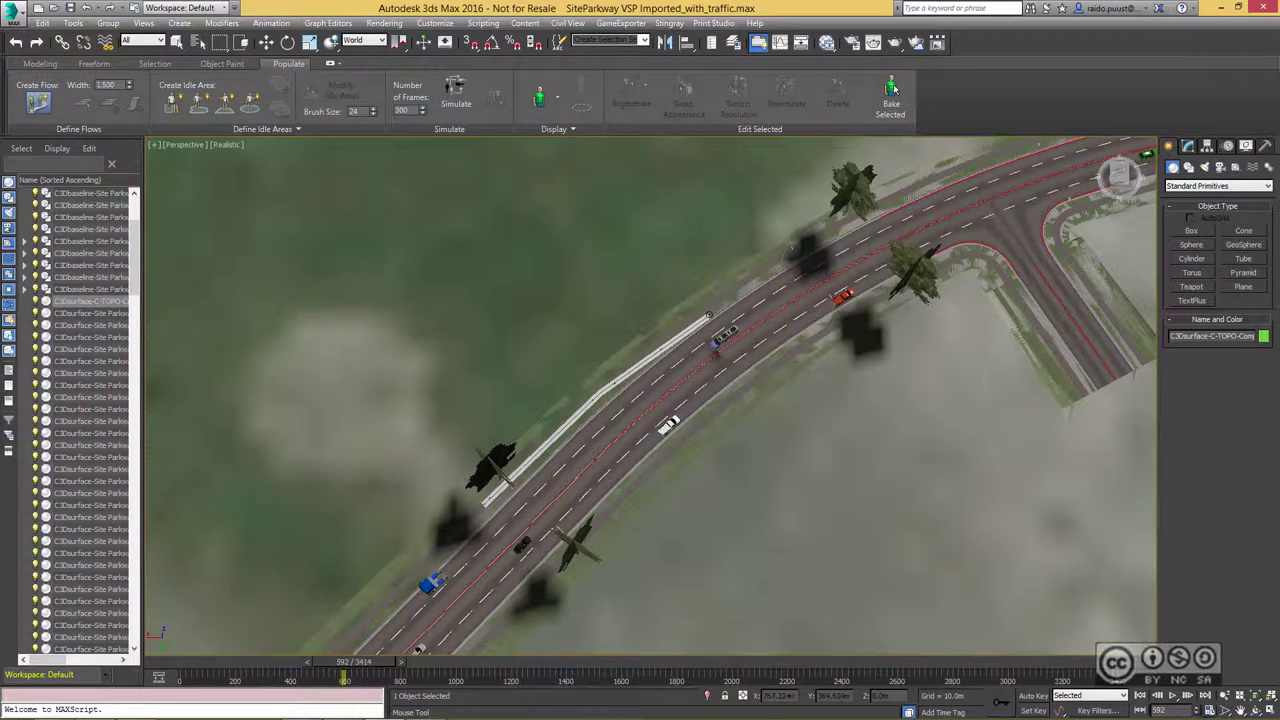
{"action": "left_click", "coordinate": [716, 300]}
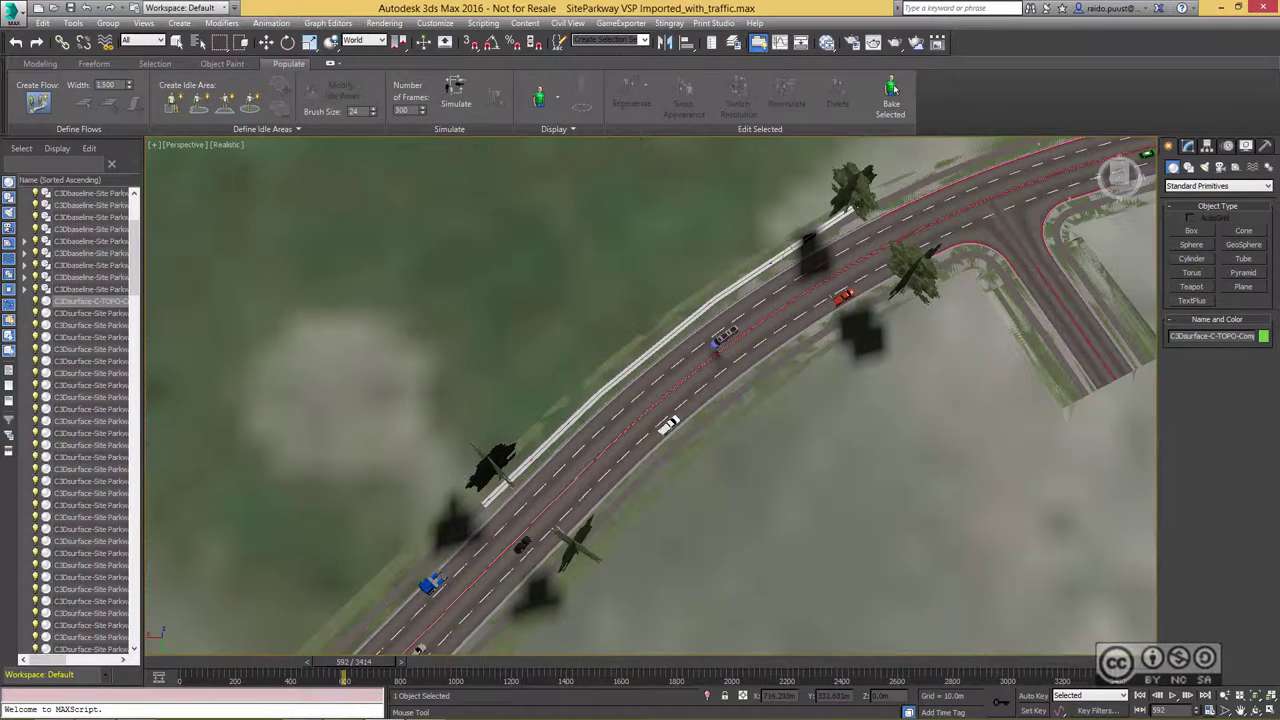
{"action": "left_click", "coordinate": [905, 192]}
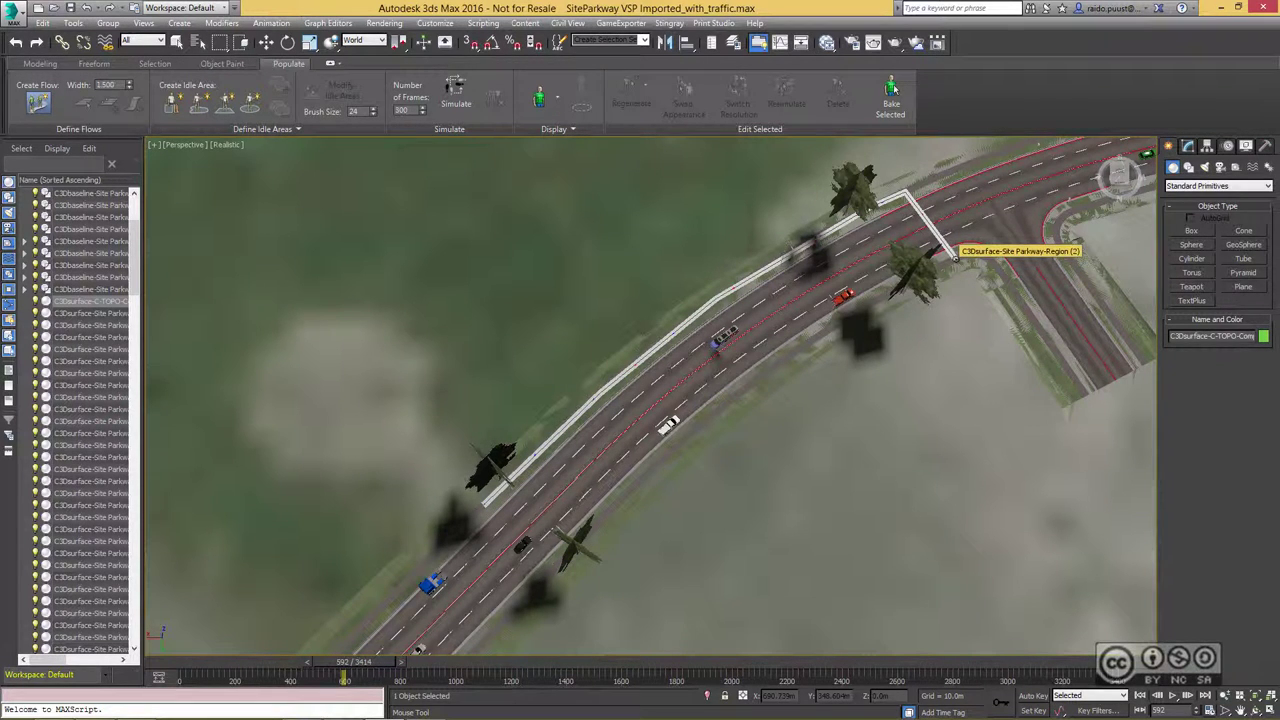
{"action": "left_click", "coordinate": [955, 258]}
{"action": "left_click", "coordinate": [1075, 378]}
{"action": "right_click", "coordinate": [975, 282]}
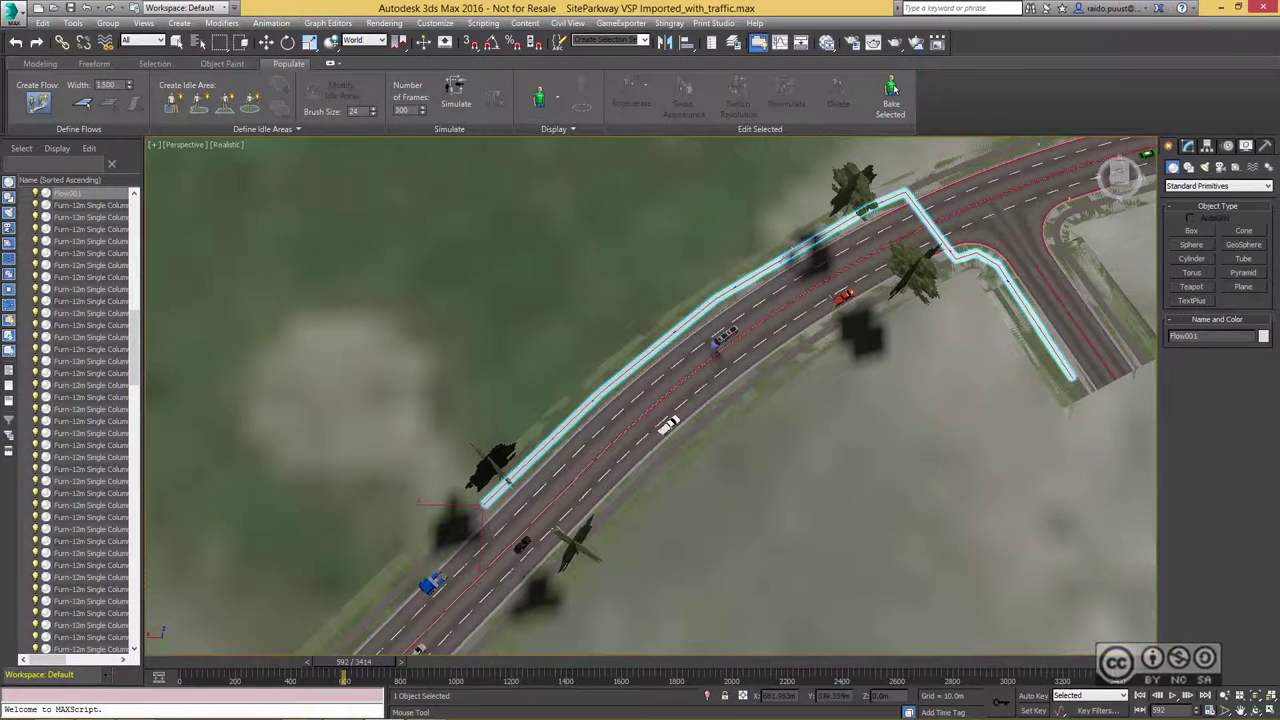
{"action": "left_click", "coordinate": [455, 95]}
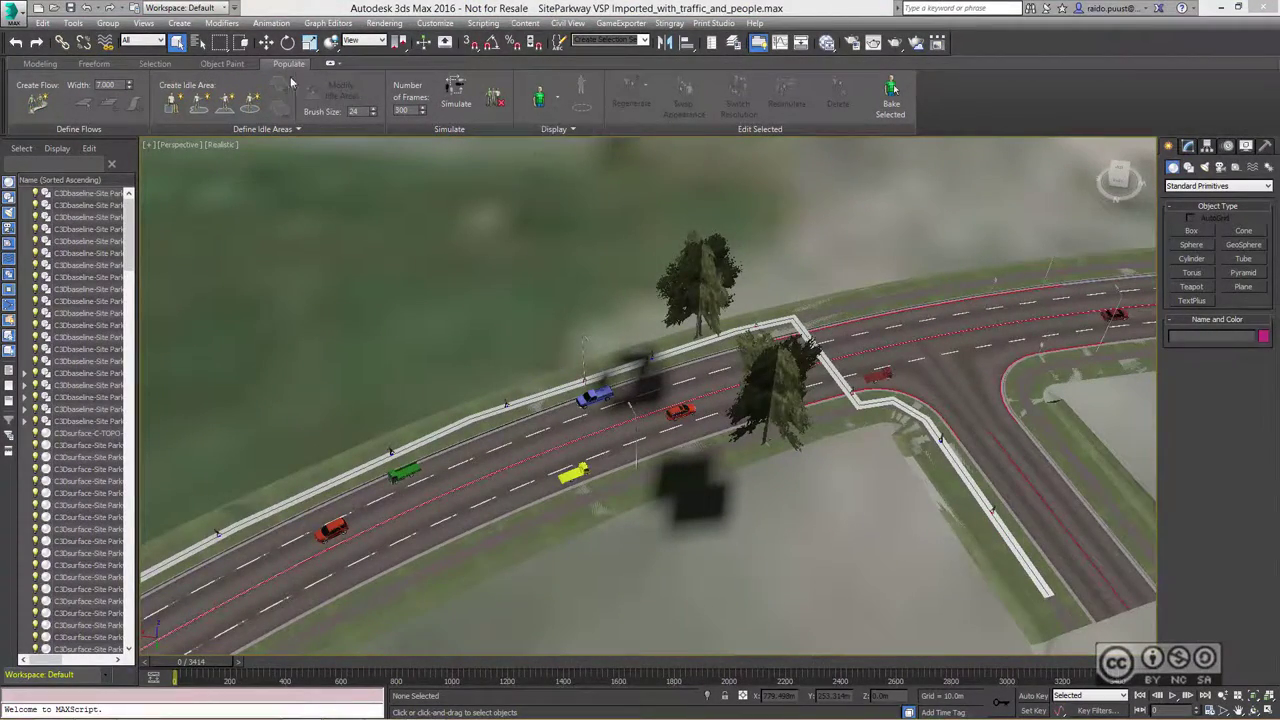
Switch the pedestrian display to Textured Skin and zoom toward the walkers.
{"action": "left_click", "coordinate": [557, 99]}
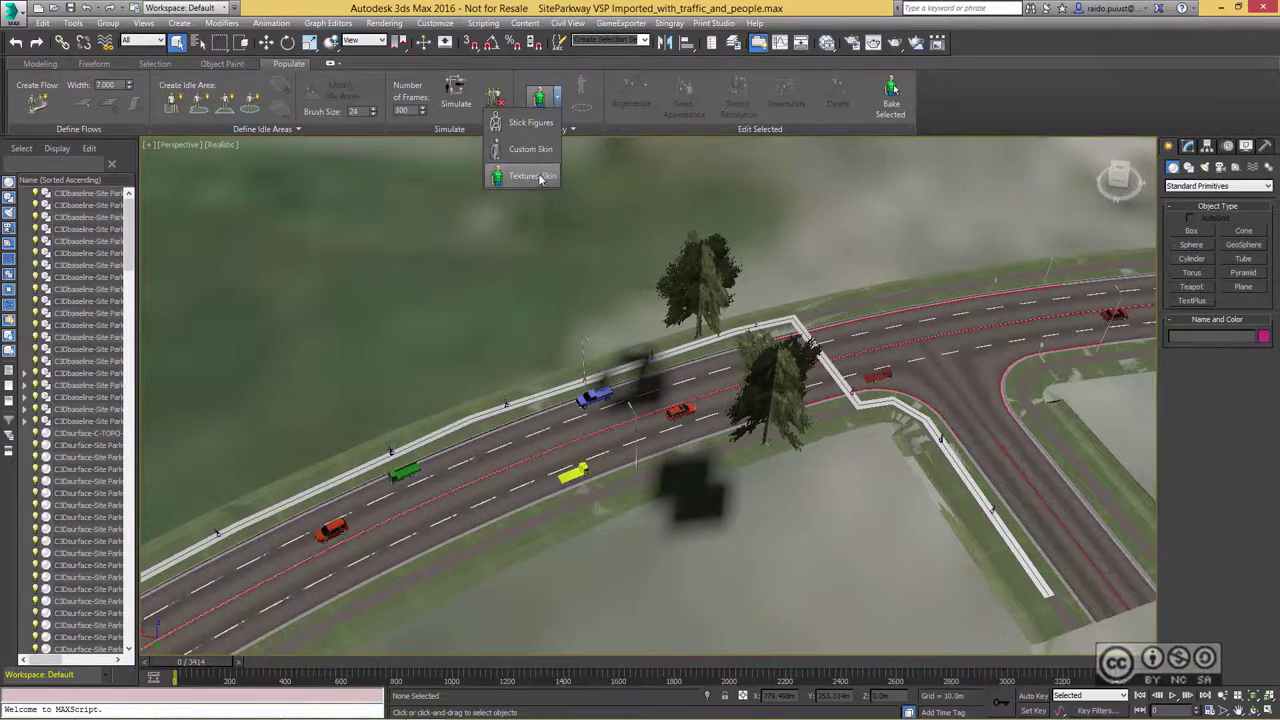
{"action": "scroll", "coordinate": [630, 368], "scroll_direction": "up", "scroll_amount": 8}
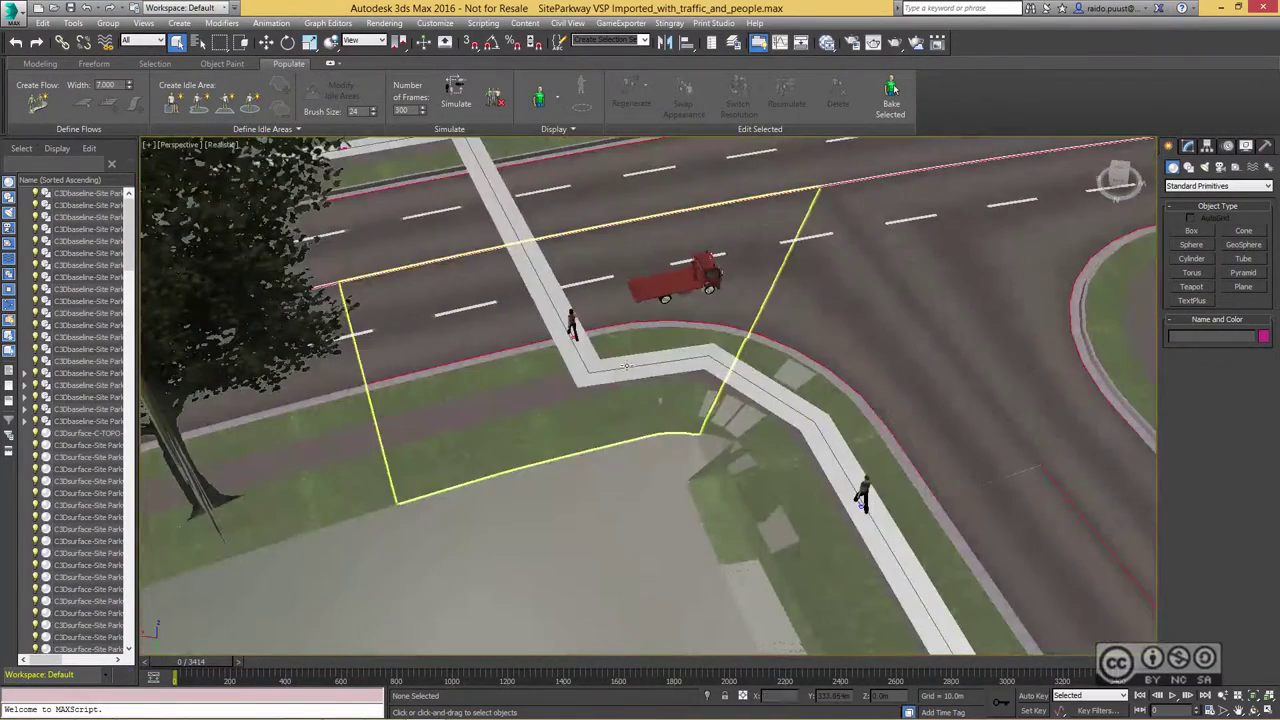
{"action": "scroll", "coordinate": [625, 390], "scroll_direction": "down", "scroll_amount": 3}
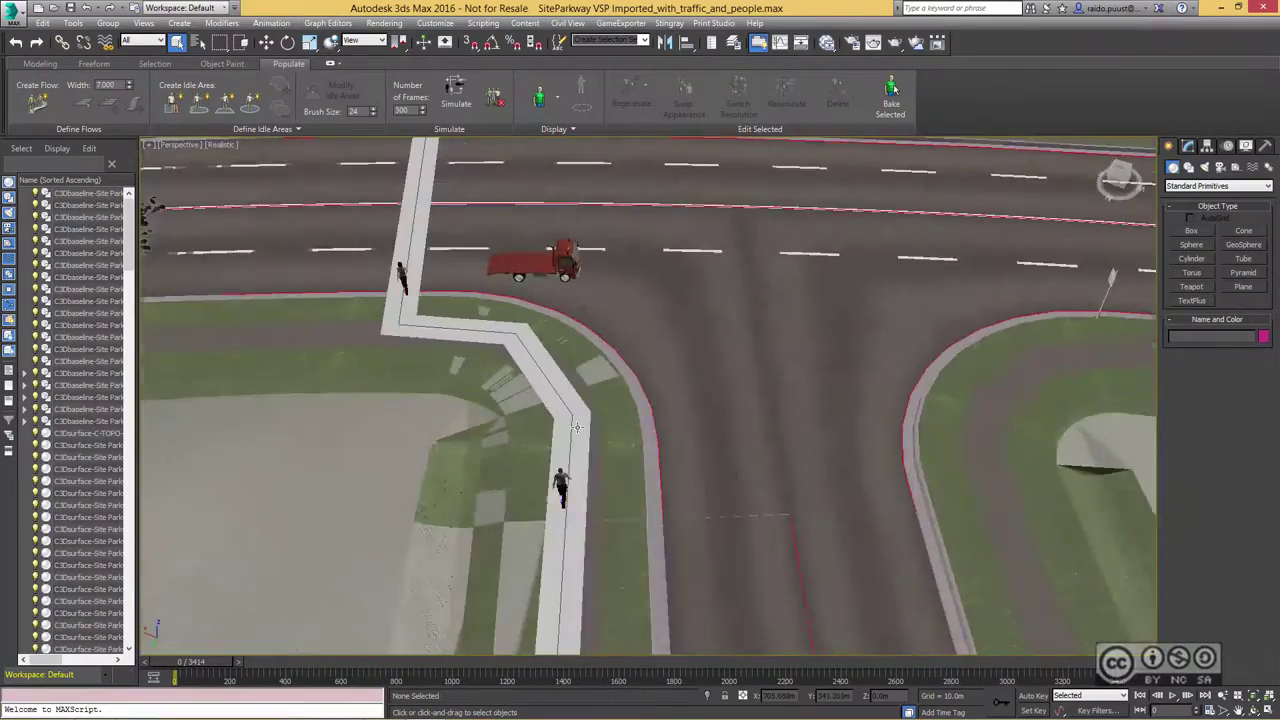
{"action": "scroll", "coordinate": [609, 434], "scroll_direction": "up", "scroll_amount": 3}
{"action": "scroll", "coordinate": [638, 374], "scroll_direction": "up", "scroll_amount": 5}
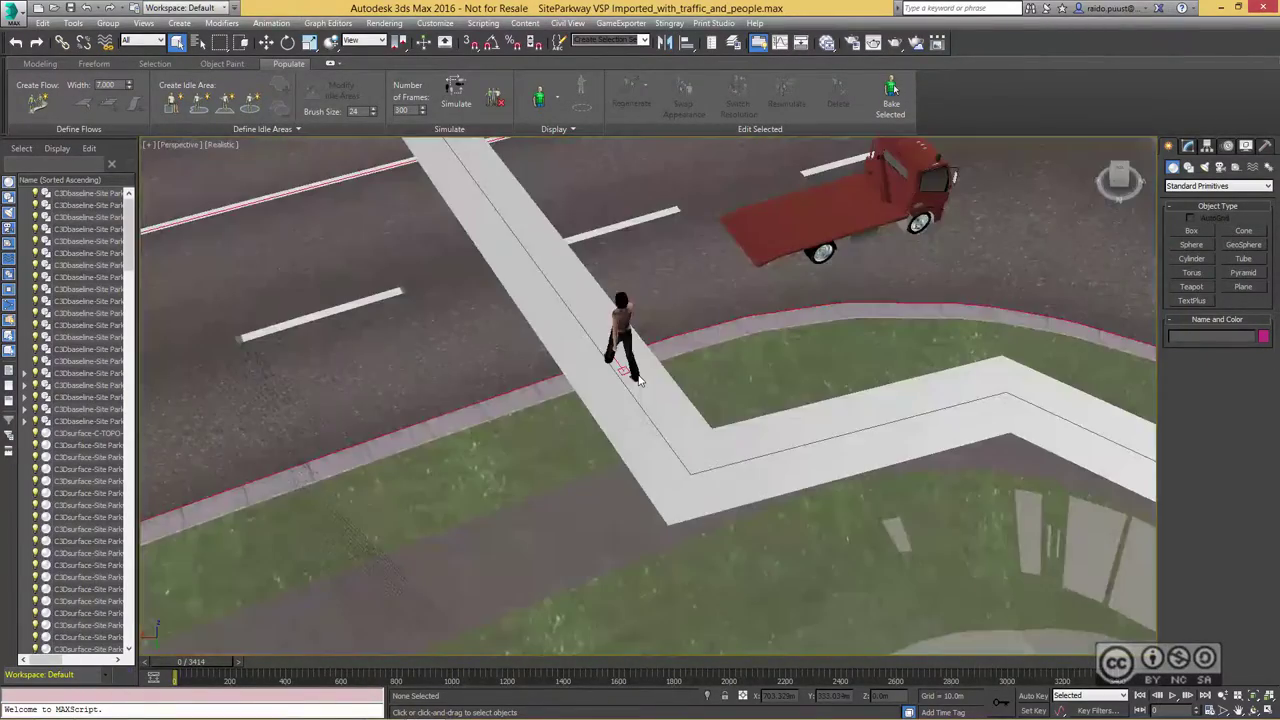
{"action": "scroll", "coordinate": [650, 396], "scroll_direction": "down", "scroll_amount": 5}
{"action": "scroll", "coordinate": [615, 396], "scroll_direction": "up", "scroll_amount": 4}
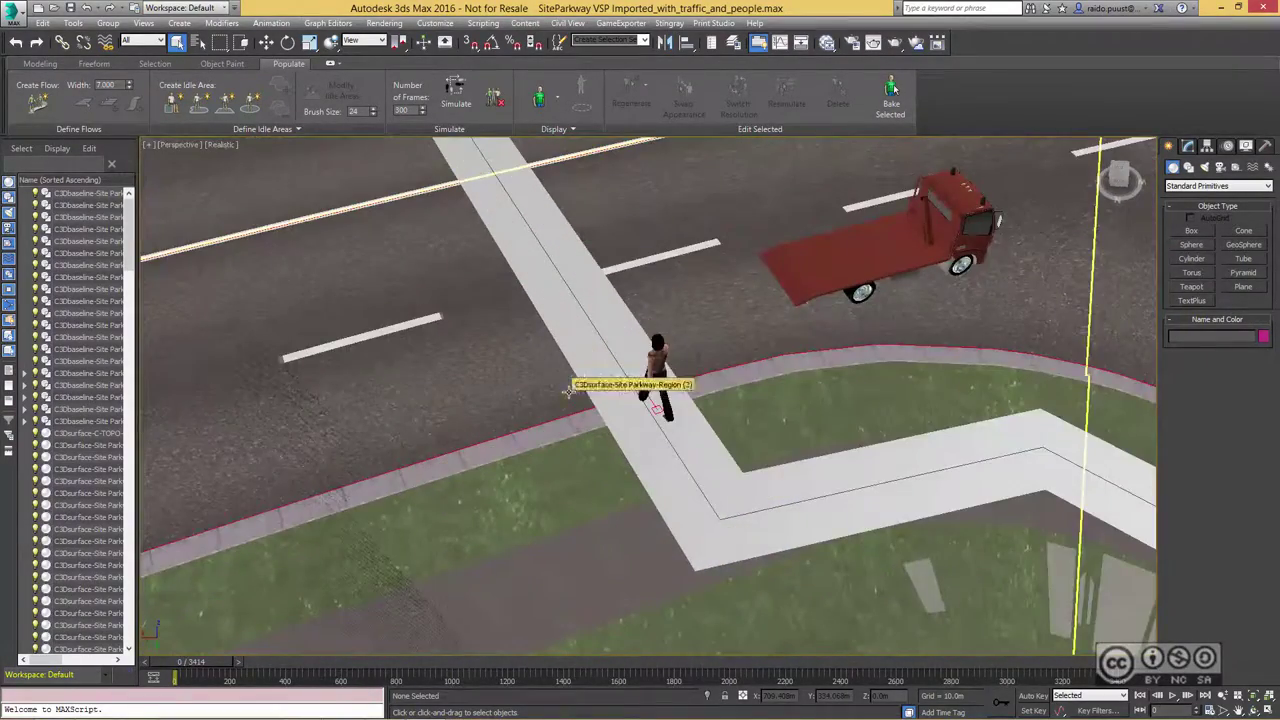
{"action": "scroll", "coordinate": [615, 396], "scroll_direction": "up", "scroll_amount": 2}
Inspect the walkers along the crosswalk and sidewalk, ending on a view of the whole path.
{"action": "mouse_move", "coordinate": [615, 396]}
{"action": "middle_mouse_down"}
{"action": "mouse_move", "coordinate": [764, 373]}
{"action": "mouse_move", "coordinate": [406, 329]}
{"action": "mouse_move", "coordinate": [434, 354]}
{"action": "middle_mouse_up"}
{"action": "scroll", "coordinate": [406, 329], "scroll_direction": "up", "scroll_amount": 1}
{"action": "scroll", "coordinate": [406, 329], "scroll_direction": "up", "scroll_amount": 3}
{"action": "scroll", "coordinate": [434, 354], "scroll_direction": "up", "scroll_amount": 2}
{"action": "middle_click_drag", "start_coordinate": [539, 339], "coordinate": [604, 345]}
{"action": "scroll", "coordinate": [583, 343], "scroll_direction": "up", "scroll_amount": 4}
{"action": "scroll", "coordinate": [602, 342], "scroll_direction": "down", "scroll_amount": 2}
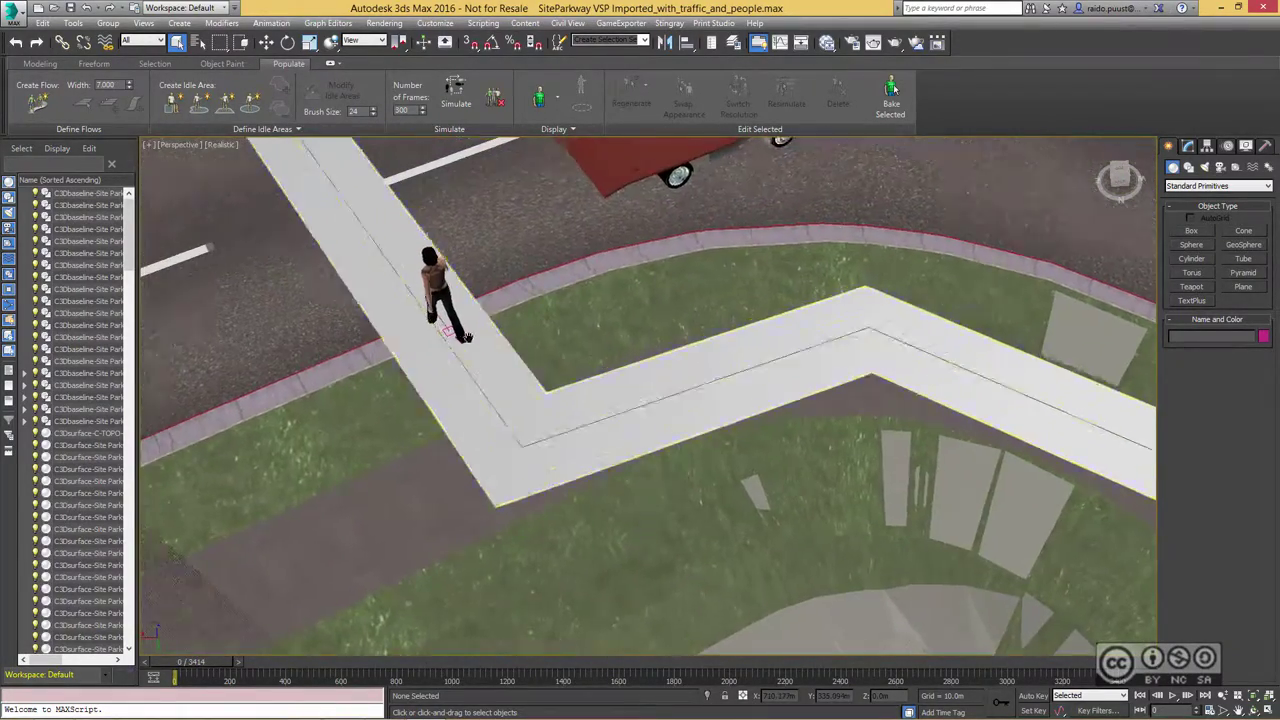
{"action": "scroll", "coordinate": [595, 300], "scroll_direction": "down", "scroll_amount": 2}
{"action": "scroll", "coordinate": [587, 263], "scroll_direction": "down", "scroll_amount": 2}
{"action": "middle_click_drag", "start_coordinate": [587, 263], "coordinate": [563, 257]}
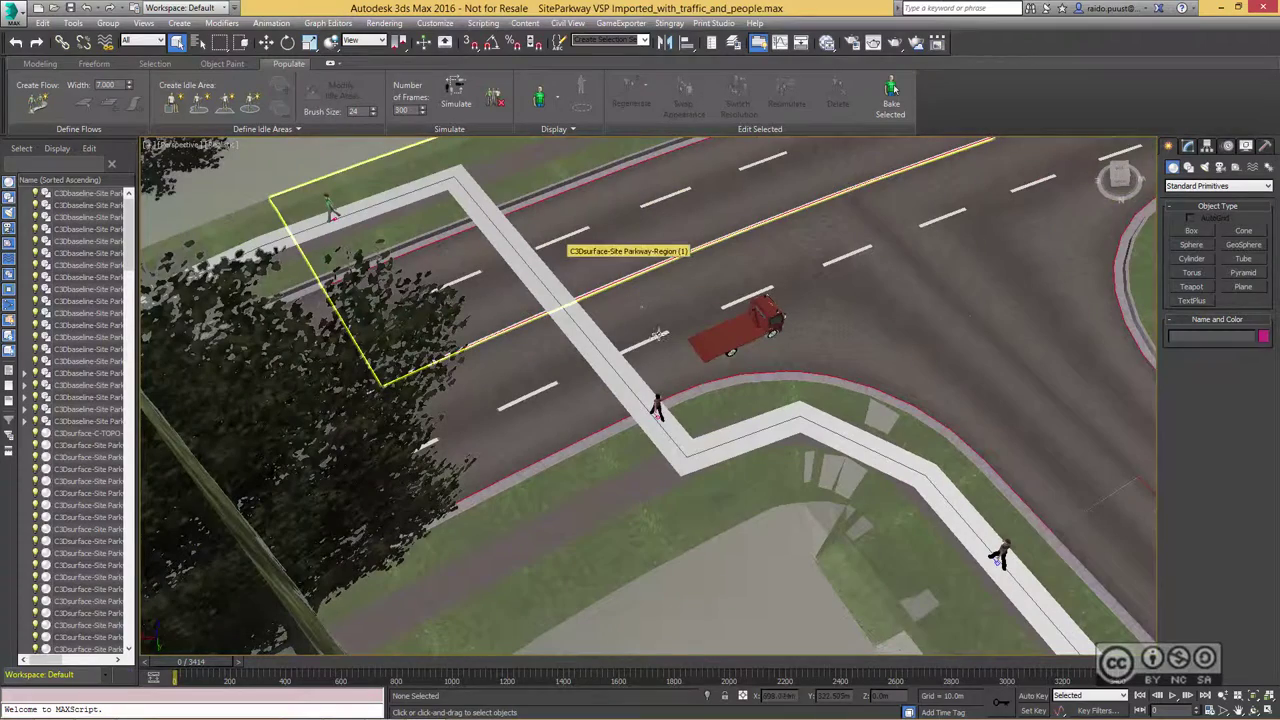
Raise Flow001's running and female shares, widen it to 2, and re-simulate the crowd.
{"action": "left_click", "coordinate": [603, 340]}
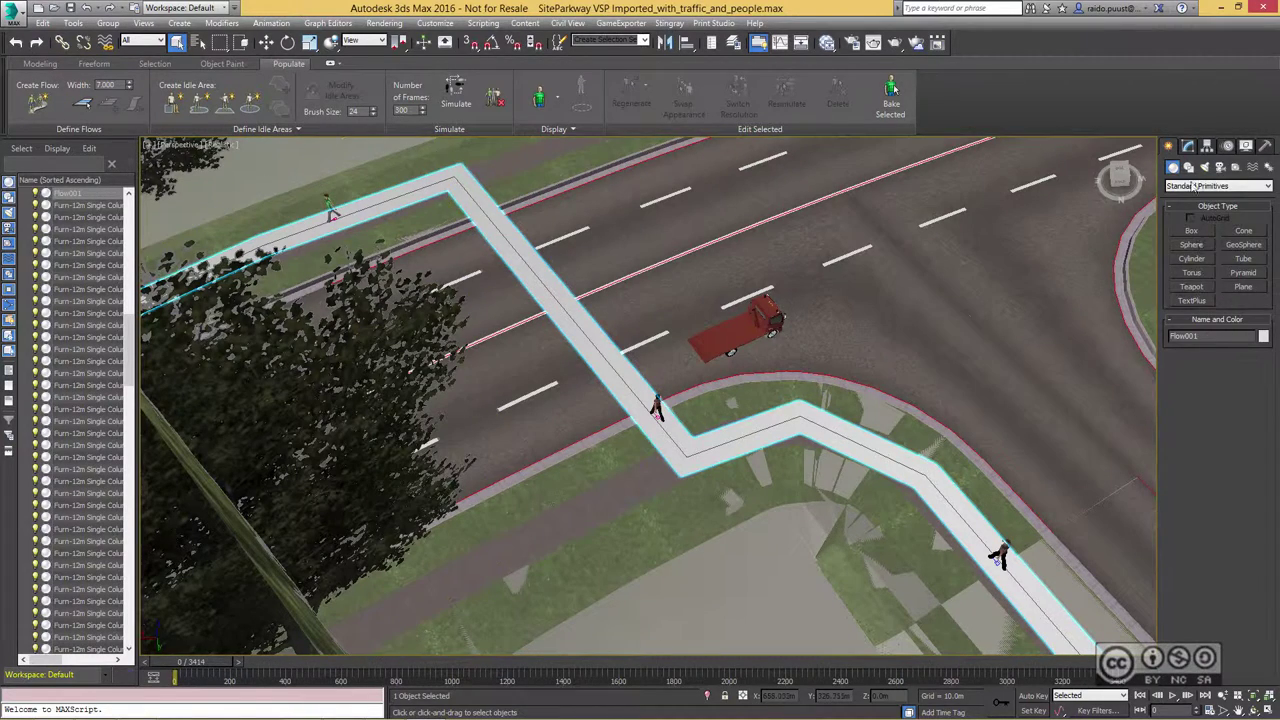
{"action": "left_click", "coordinate": [1187, 146]}
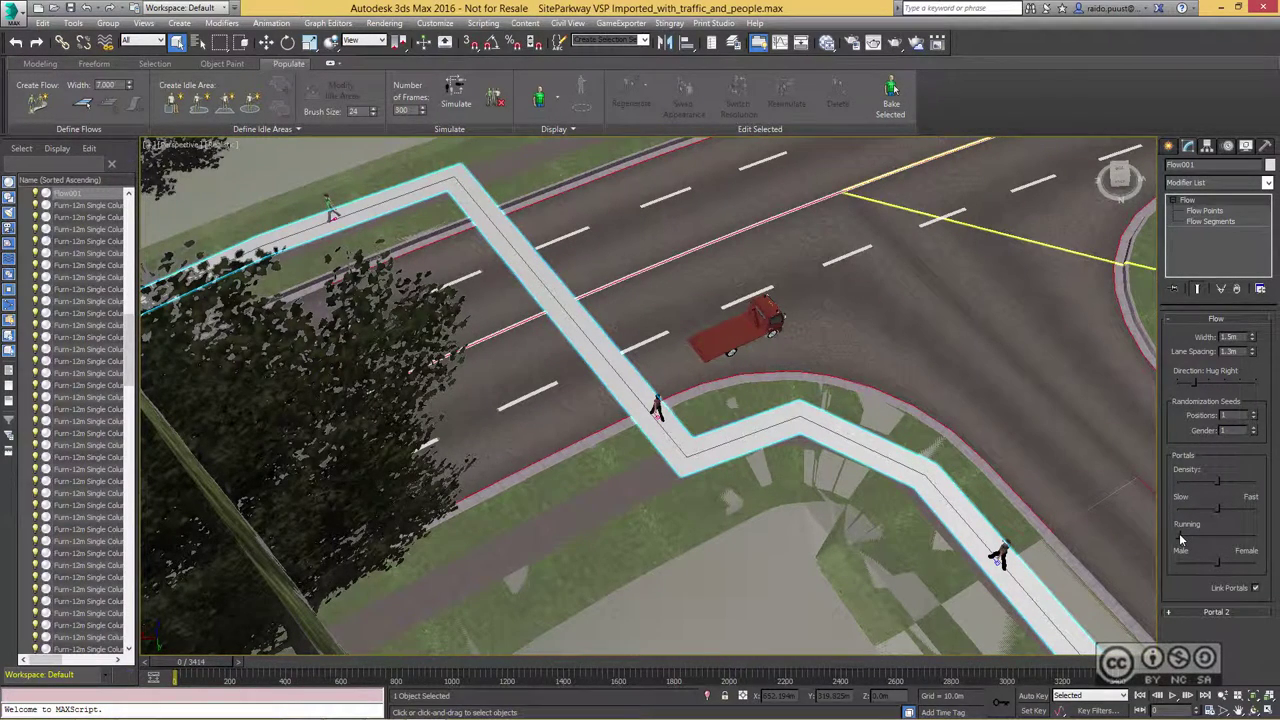
{"action": "left_click_drag", "start_coordinate": [1187, 535], "coordinate": [1210, 536]}
{"action": "left_click_drag", "start_coordinate": [1216, 563], "coordinate": [1229, 562]}
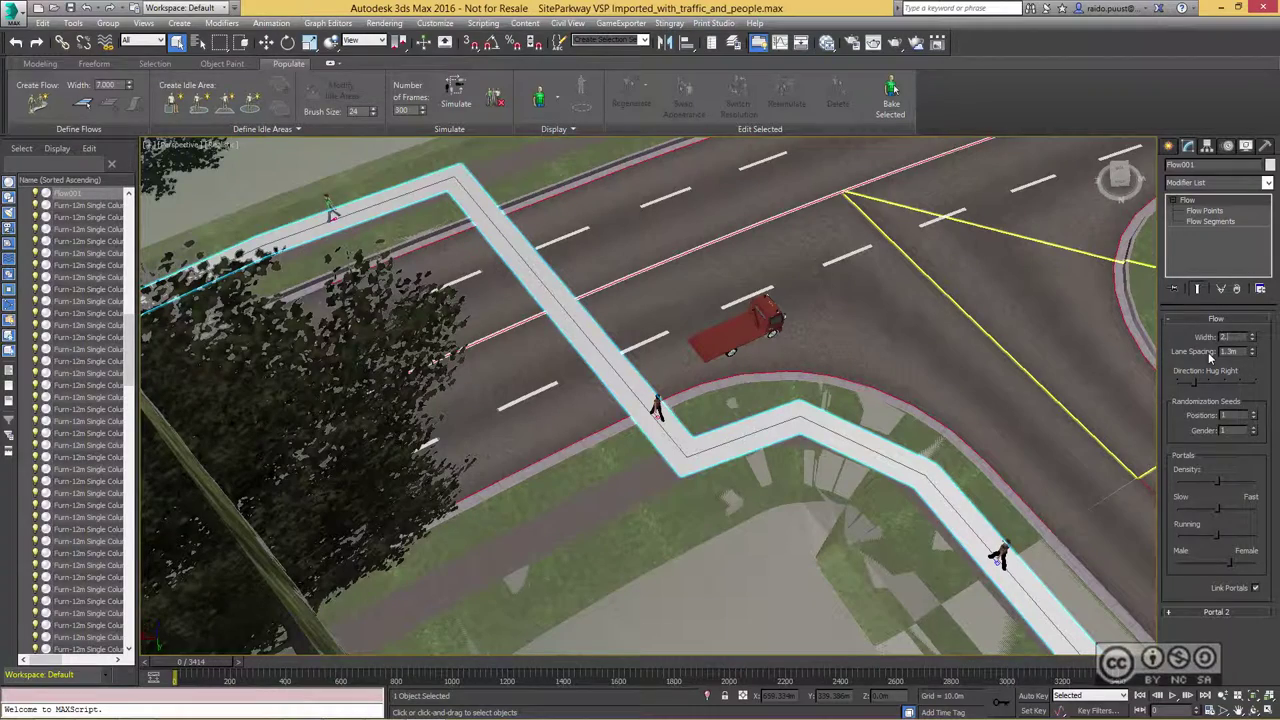
{"action": "type", "text": "2"}
{"action": "key", "text": "Return"}
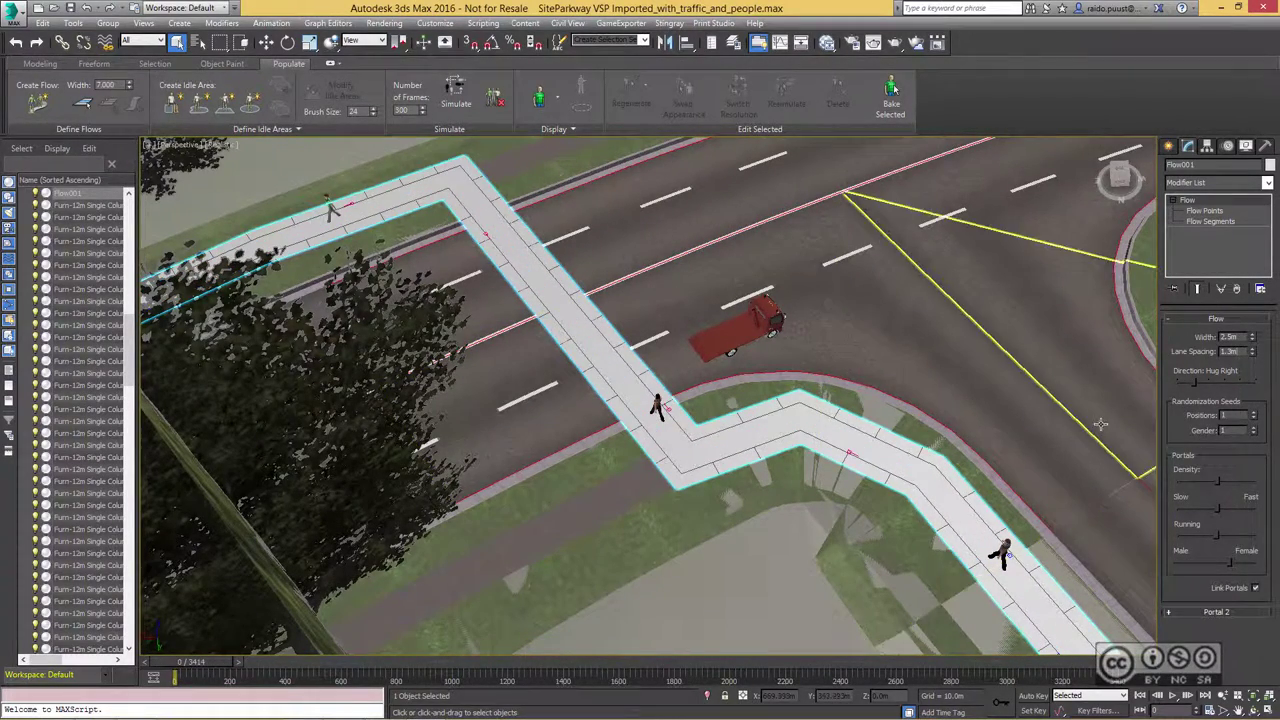
{"action": "left_click", "coordinate": [453, 97]}
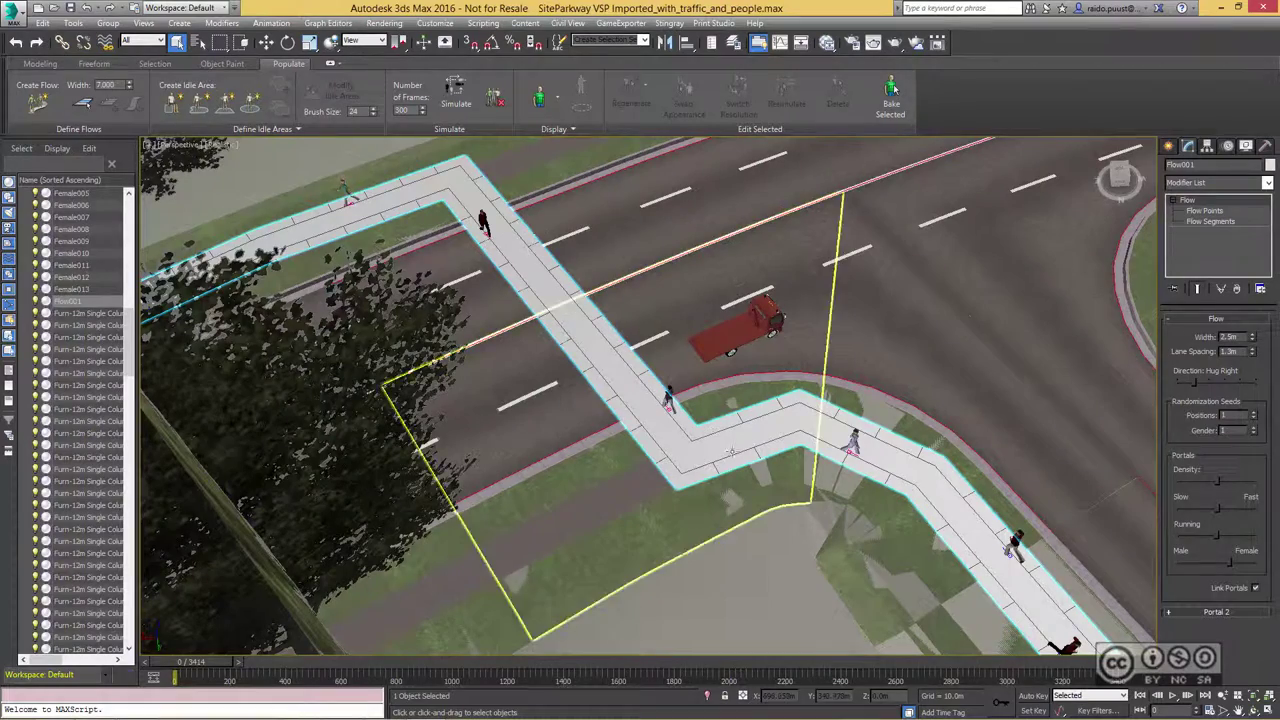
{"action": "middle_click_drag", "start_coordinate": [902, 470], "coordinate": [580, 302], "text": "alt"}
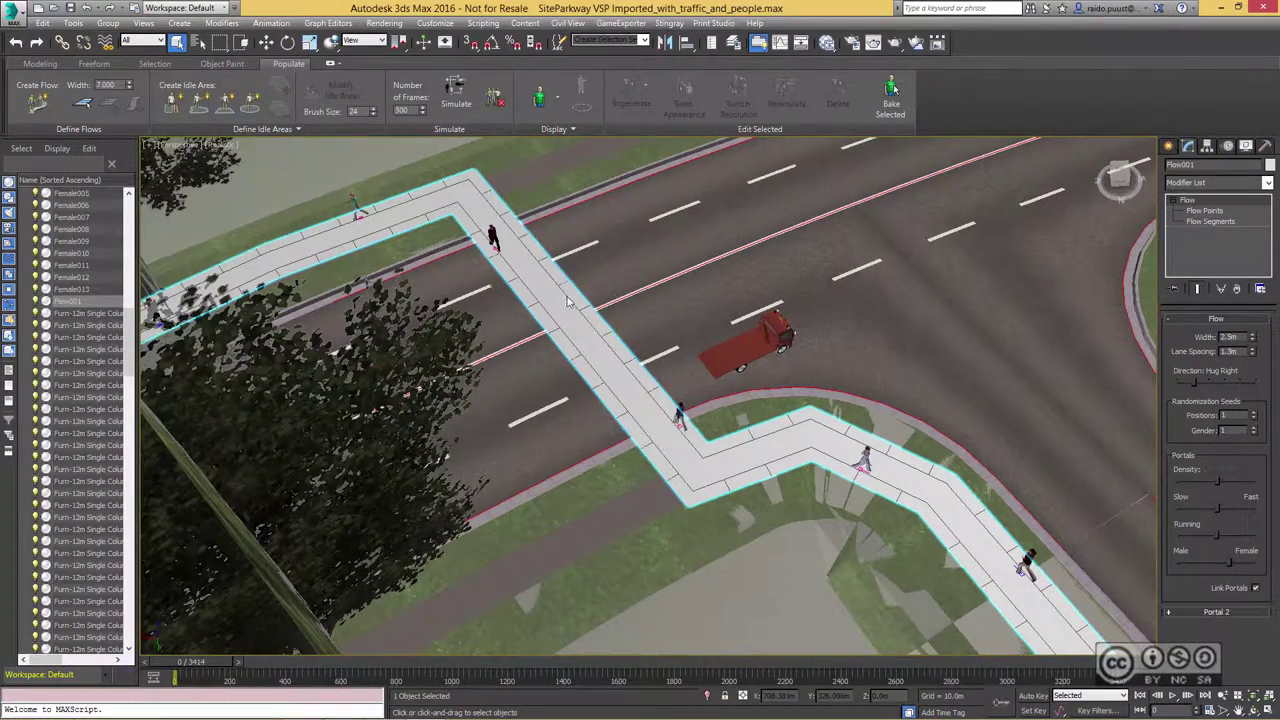
Hide the selected pedestrian flow path so only the crowd and roadway remain visible.
{"action": "right_click", "coordinate": [563, 292]}
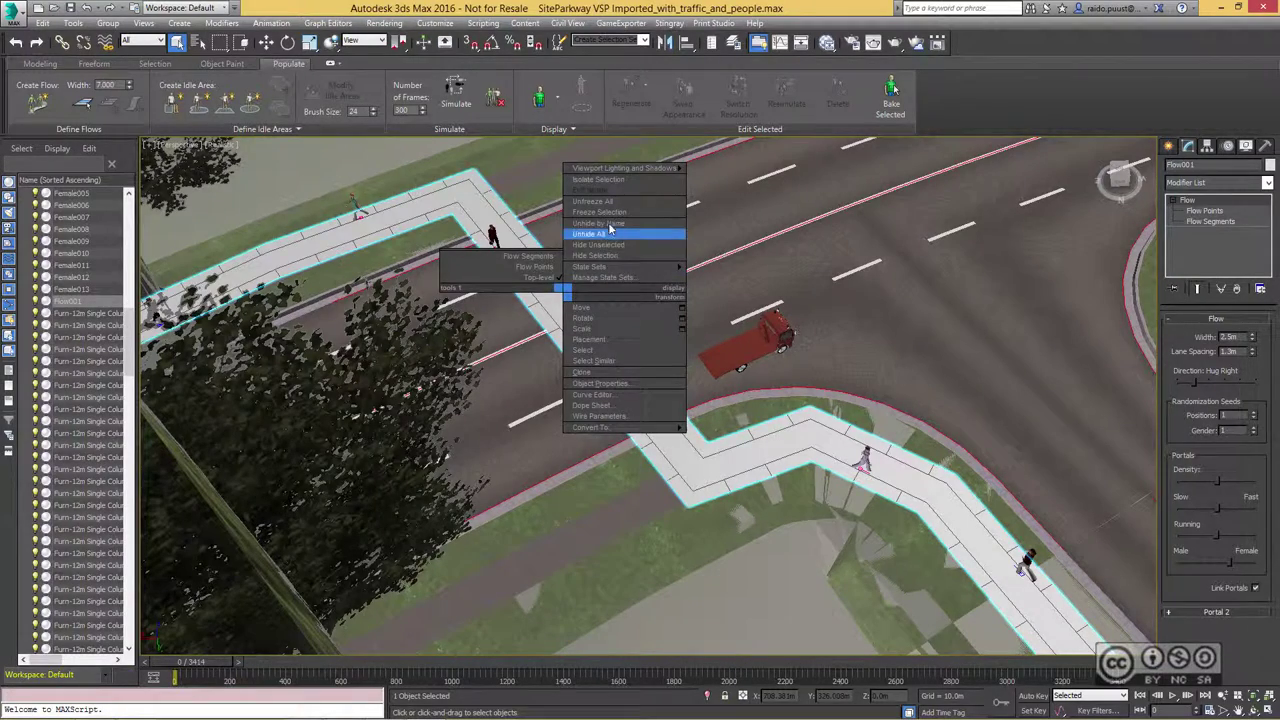
{"action": "left_click", "coordinate": [596, 255]}
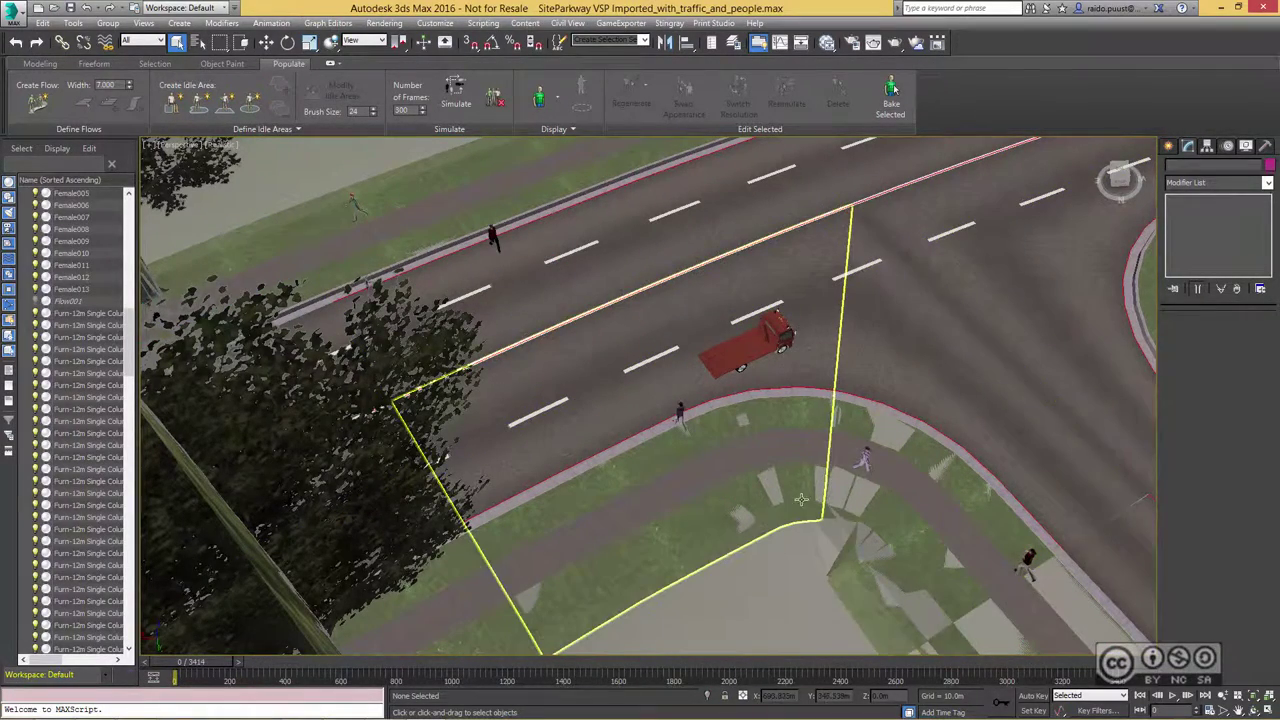
{"action": "middle_click_drag", "start_coordinate": [665, 467], "coordinate": [613, 380], "text": "alt"}
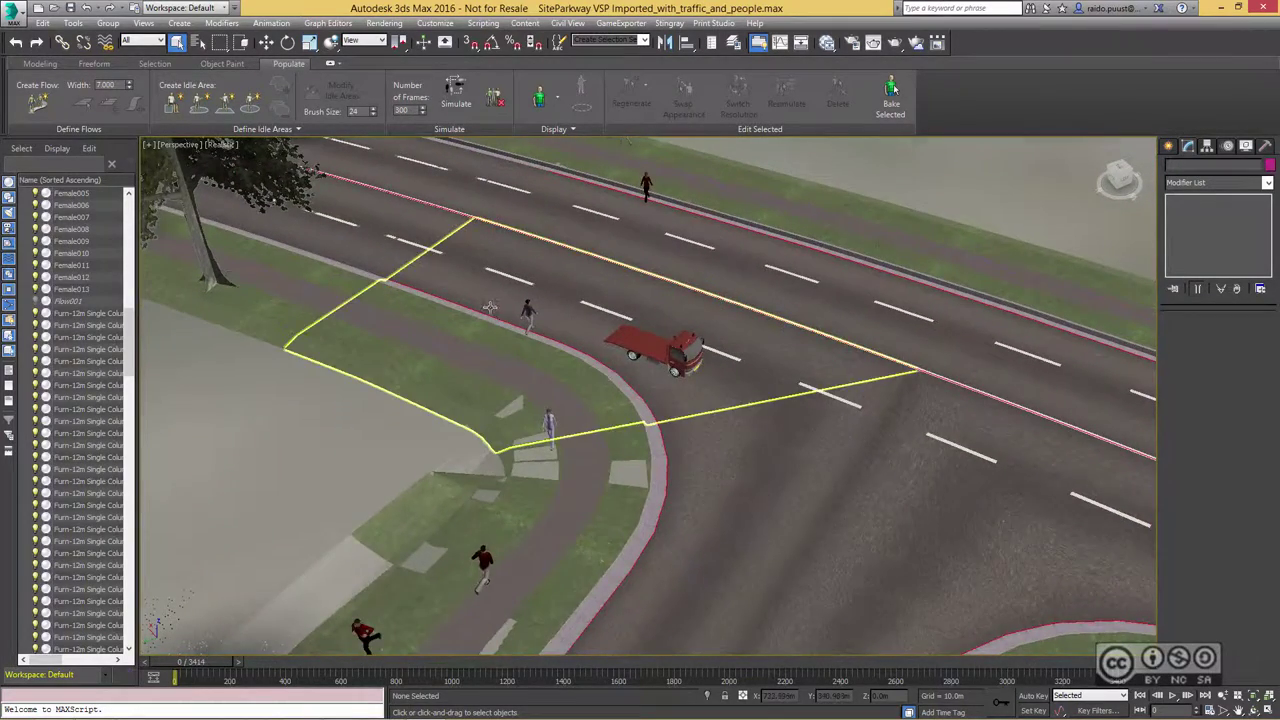
{"action": "key", "text": "shift+z"}
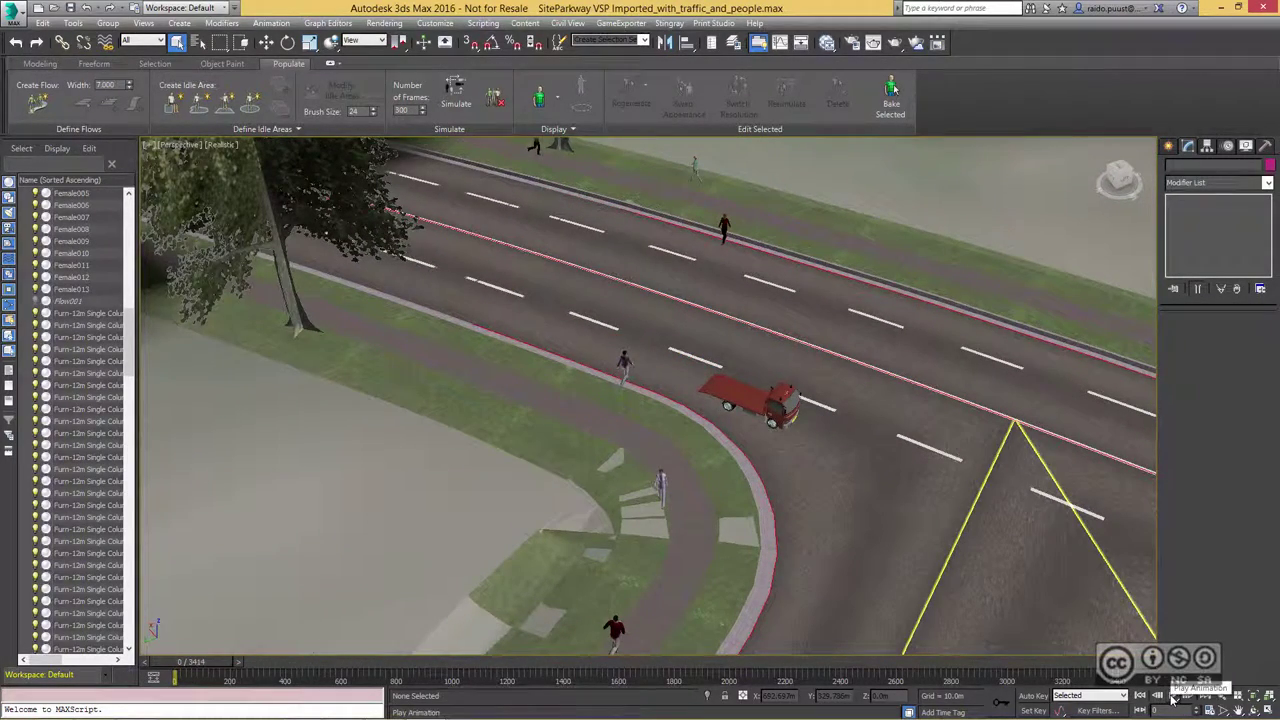
Play and scrub the animation to watch pedestrians walk alongside the moving traffic.
{"action": "left_click", "coordinate": [1172, 695]}
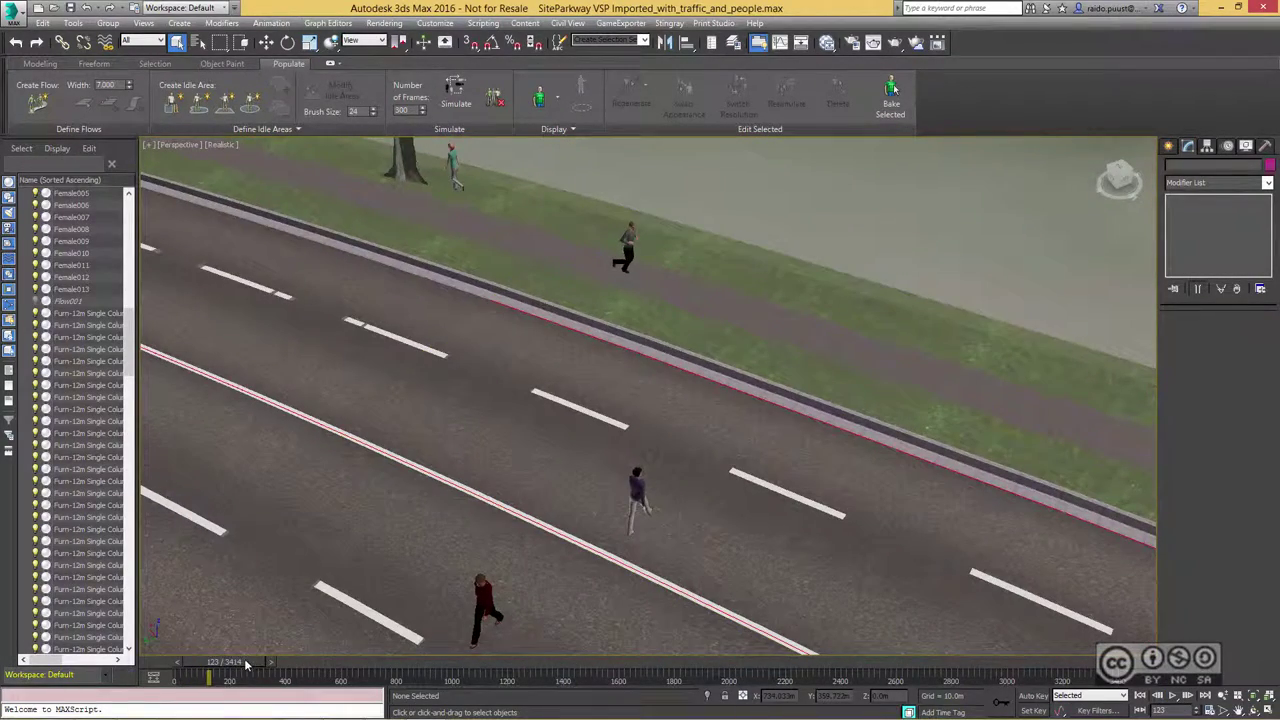
{"action": "left_click_drag", "start_coordinate": [255, 658], "coordinate": [252, 668]}
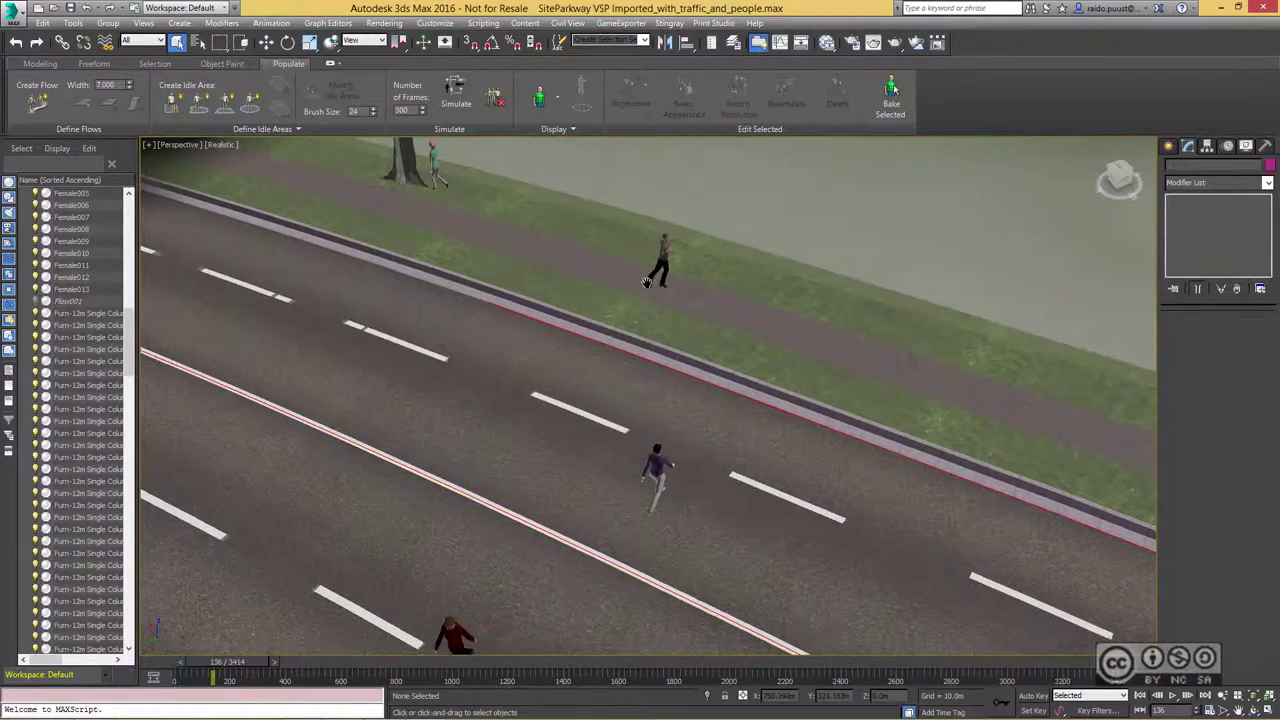
{"action": "middle_click_drag", "start_coordinate": [643, 280], "coordinate": [635, 318]}
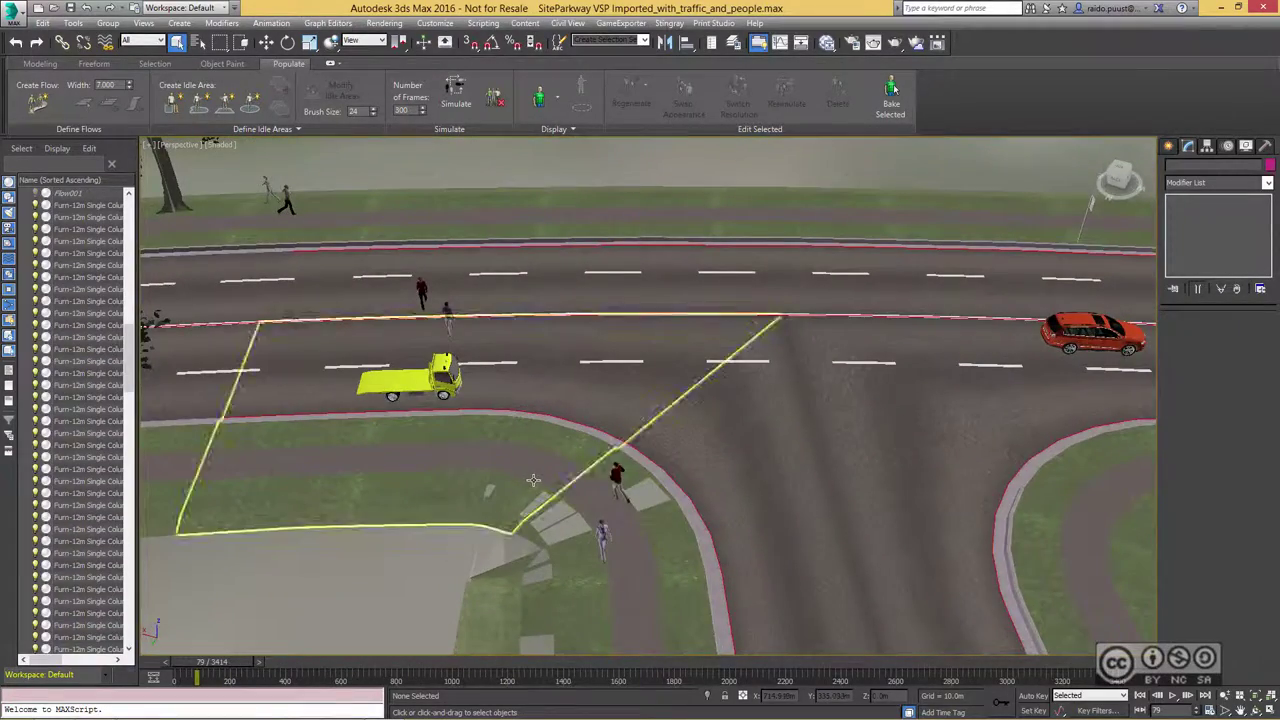
{"action": "mouse_move", "coordinate": [533, 480]}
{"action": "middle_mouse_down", "text": "alt"}
{"action": "mouse_move", "coordinate": [312, 384]}
{"action": "mouse_move", "coordinate": [386, 412]}
{"action": "middle_mouse_up", "text": "alt"}
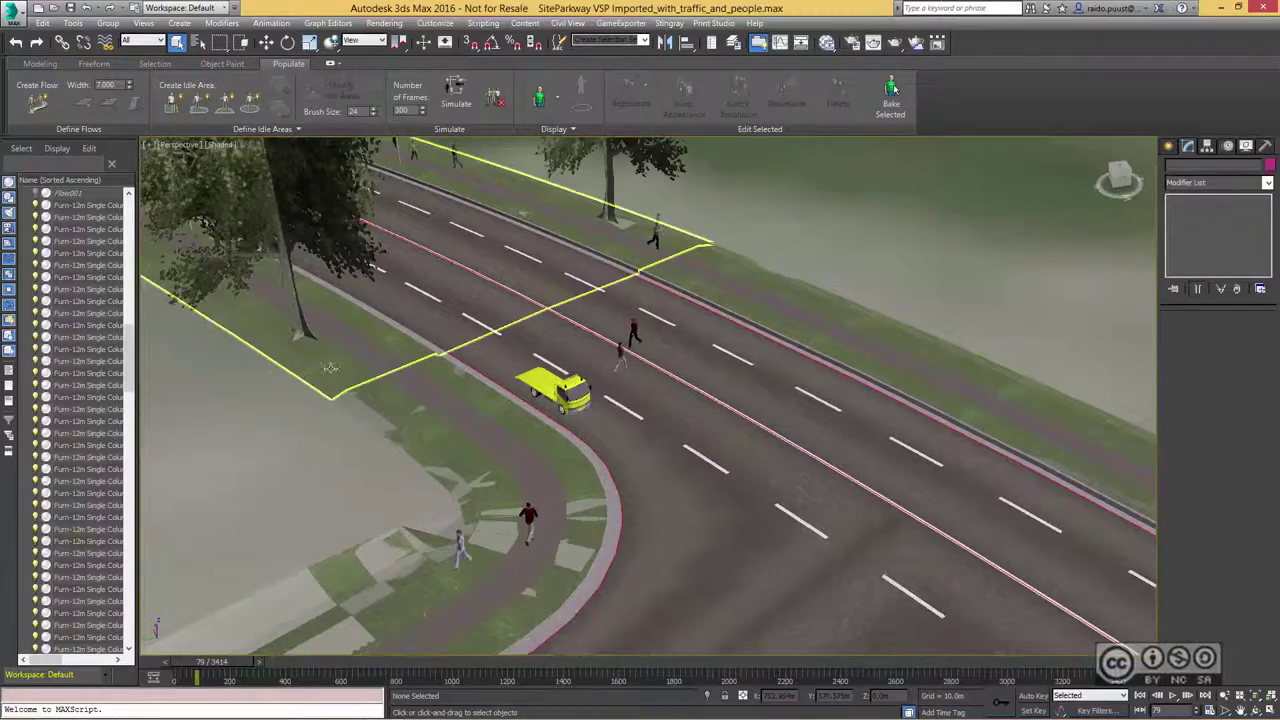